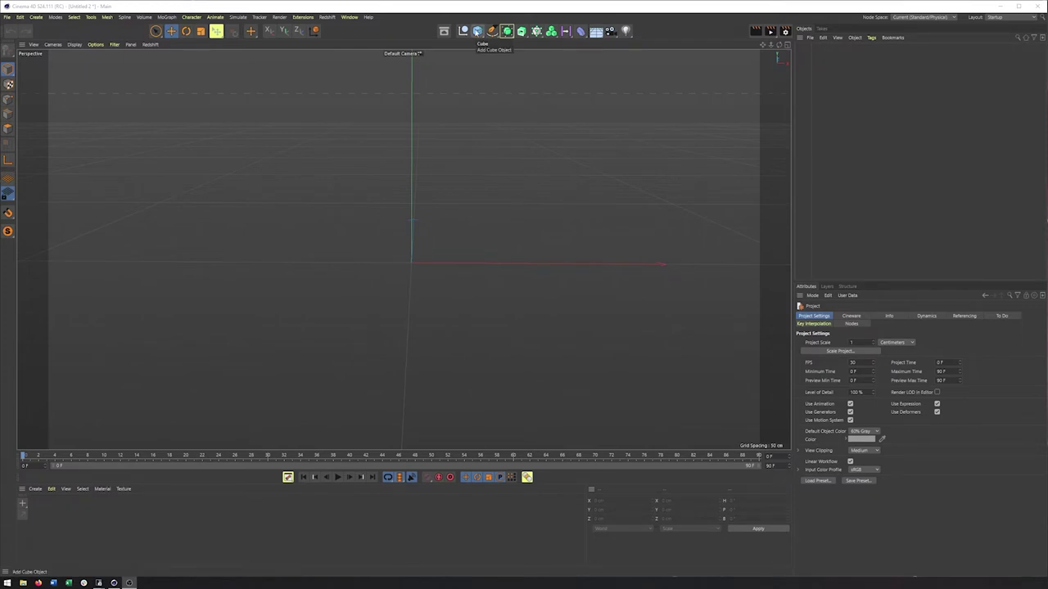
Step: Add a default cylinder at the origin and a default cube about 221 cm along the X axis
left_click(477, 32)
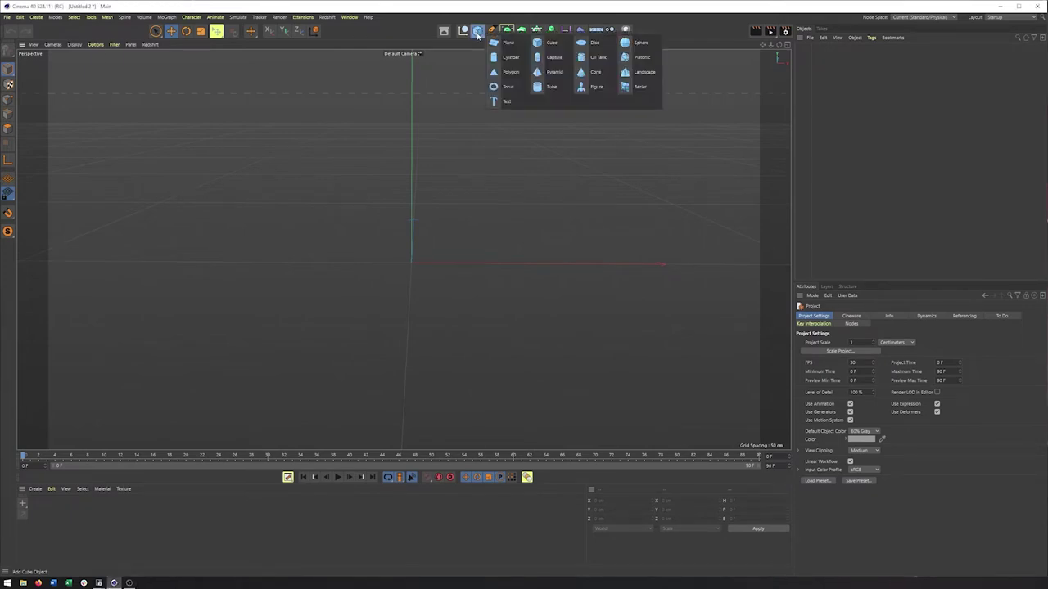
left_click(501, 57)
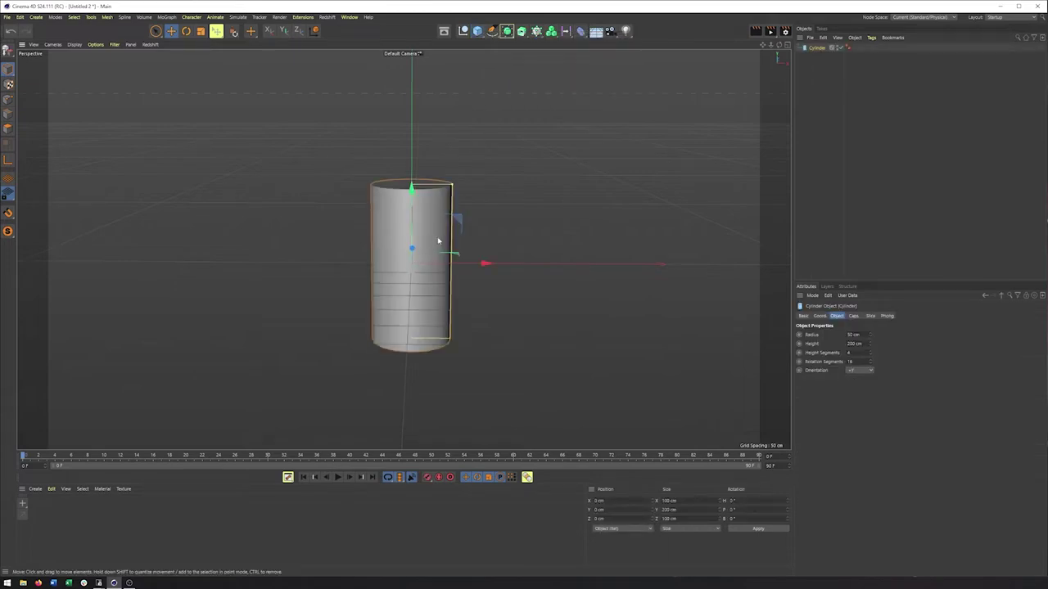
left_click_drag(430, 238, 448, 233, "alt")
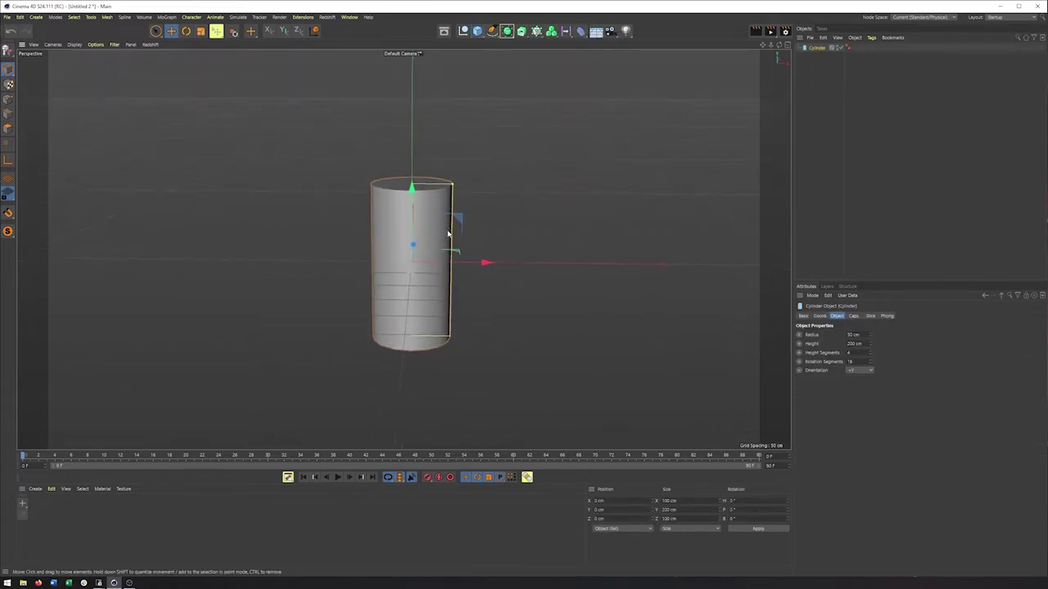
middle_click_drag(449, 234, 428, 241, "alt")
left_click_drag(428, 243, 550, 267, "alt")
left_click(479, 33)
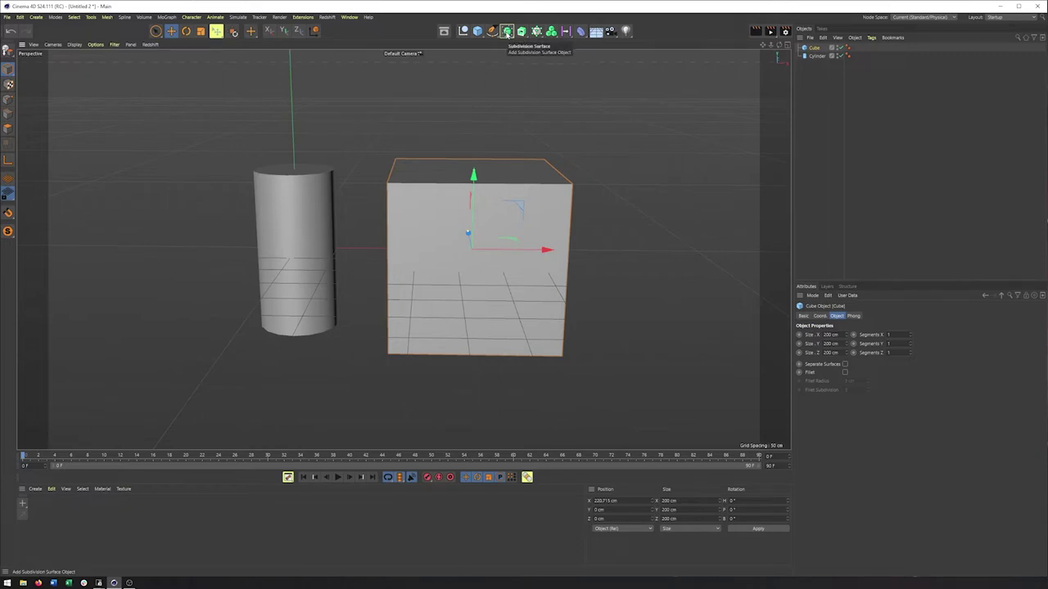
Step: Add a Subdivision Surface generator, make the cube its child, and select the generator
left_click(507, 32)
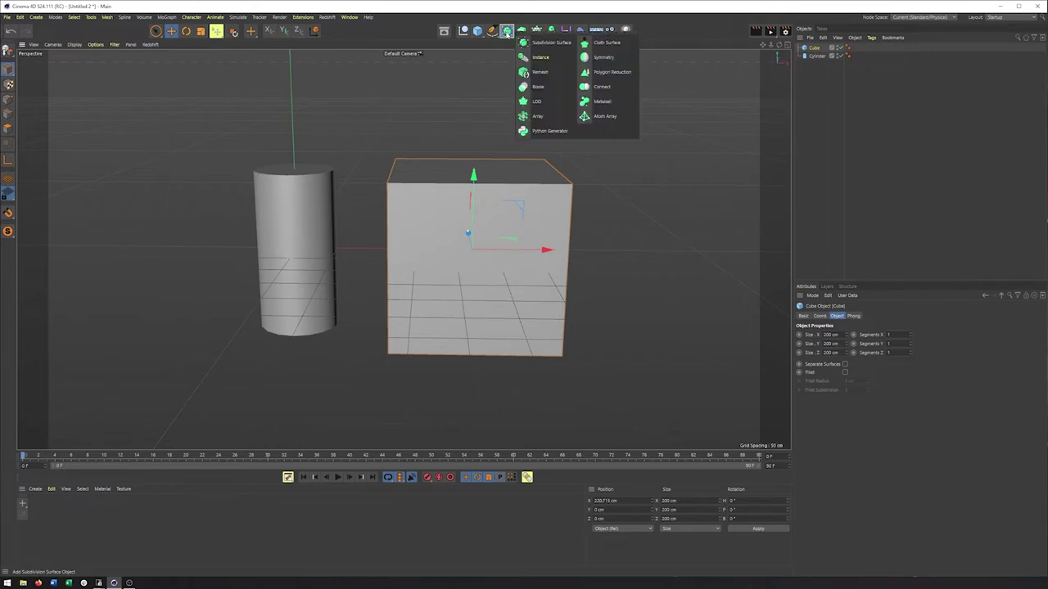
left_click(540, 44)
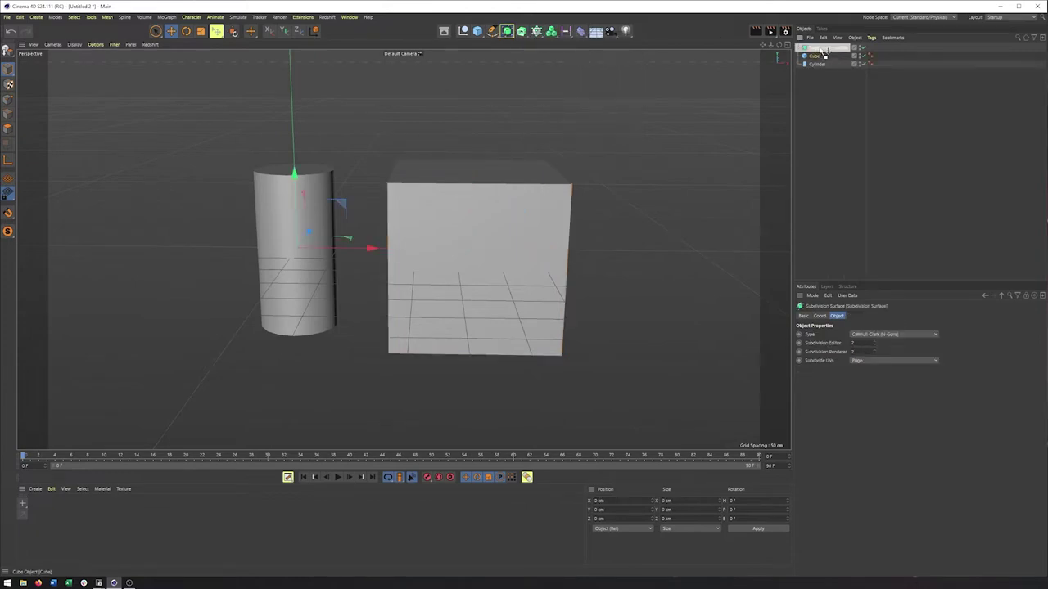
left_click_drag(824, 52, 821, 51)
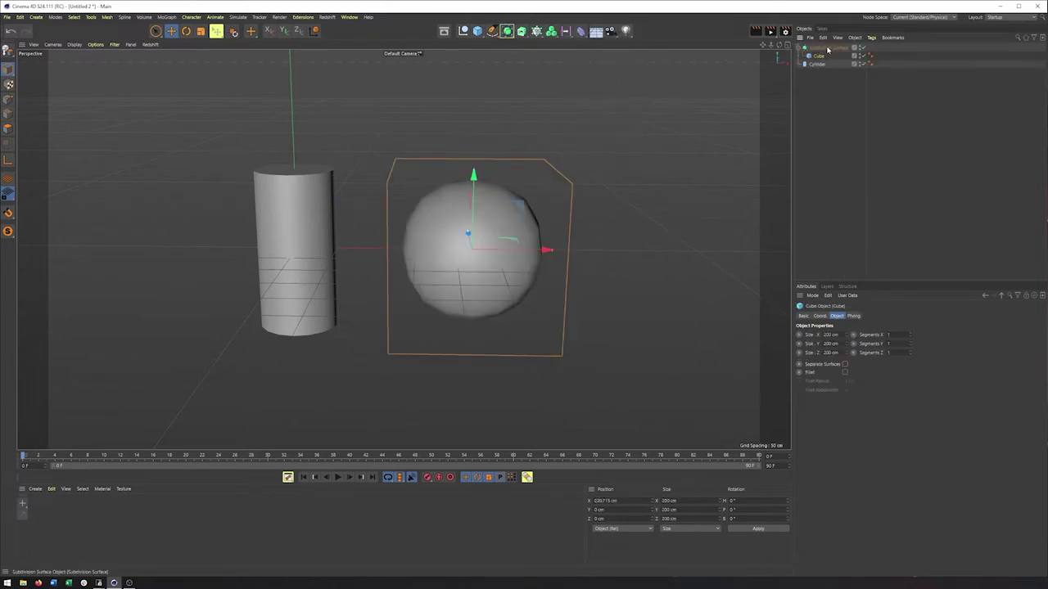
left_click(826, 50)
left_click_drag(532, 241, 499, 241, "alt")
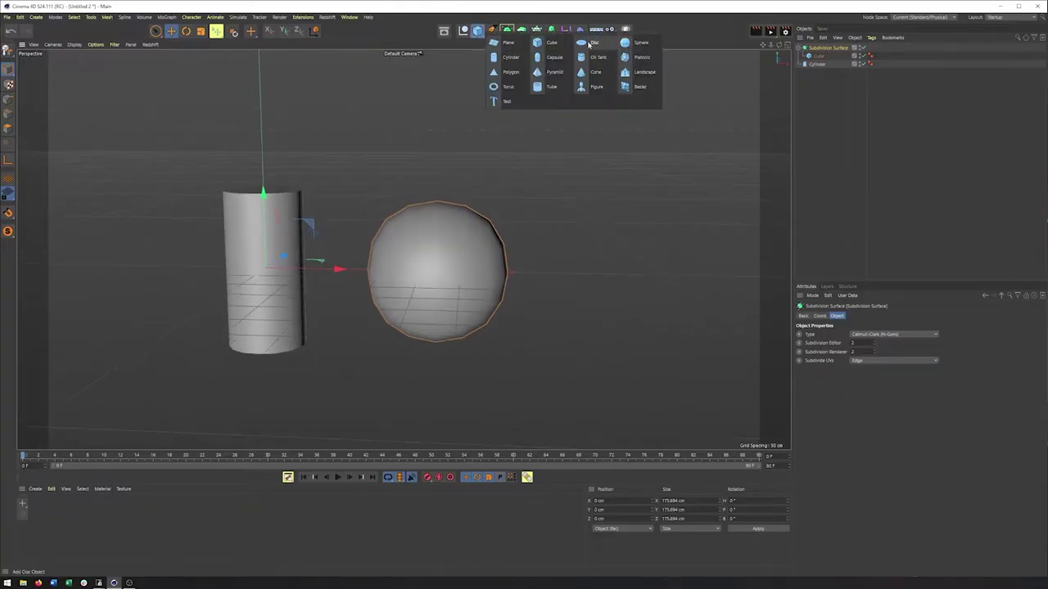
Step: Place a comparison sphere about 432 cm along X, scaled to about 154 cm, and delete it after comparing the shapes
left_click(645, 44)
left_click_drag(366, 276, 676, 284)
middle_click_drag(595, 305, 571, 304, "alt")
left_click_drag(571, 305, 497, 270, "alt")
key("t")
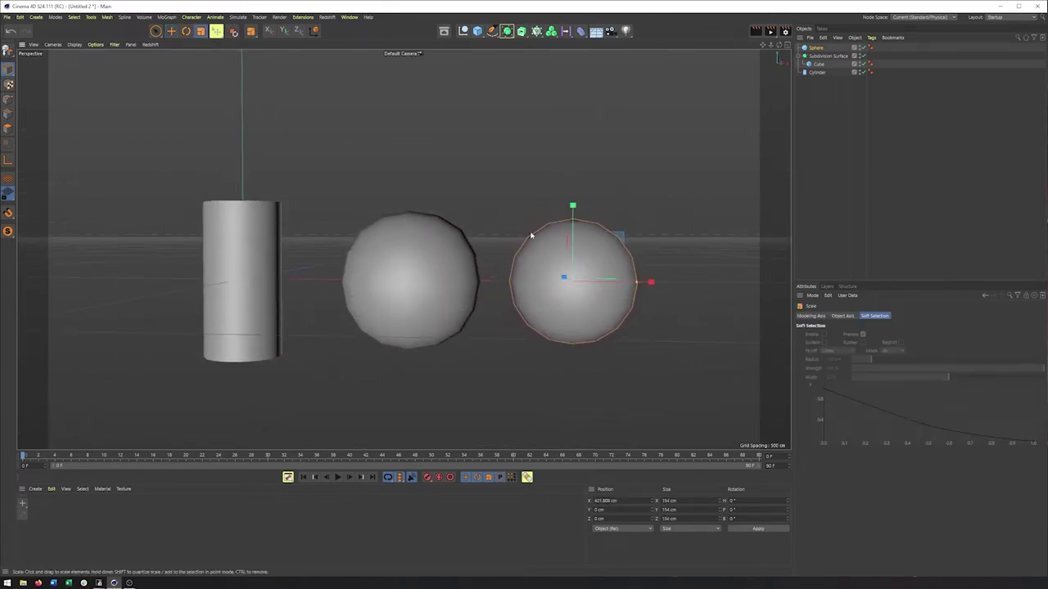
left_click_drag(481, 193, 407, 234, "alt")
key("Delete")
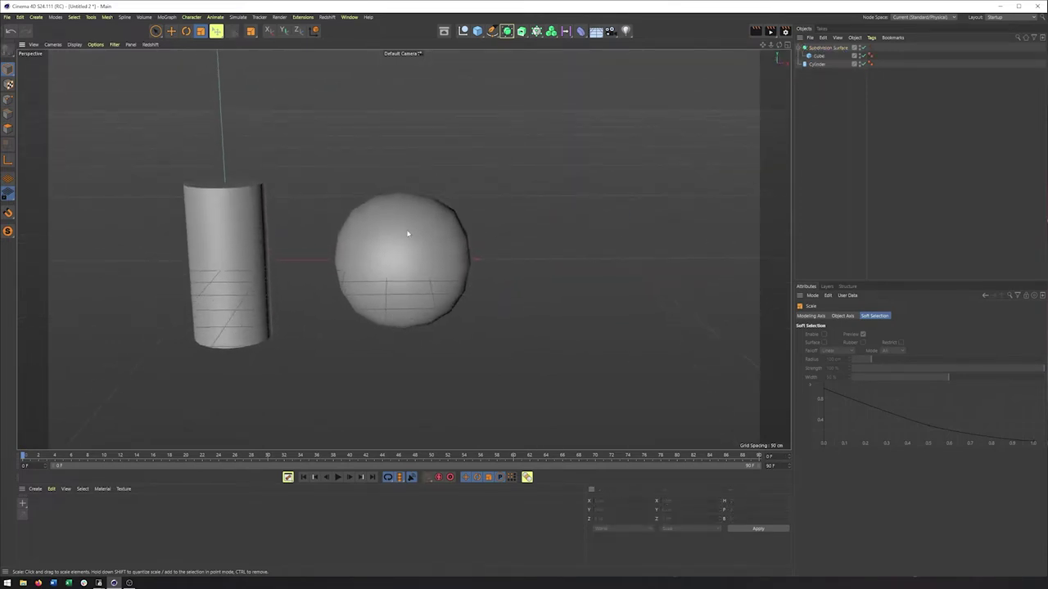
Step: Display the viewport objects with Gouraud Shading (Lines) to inspect their polygon edges
left_click(74, 44)
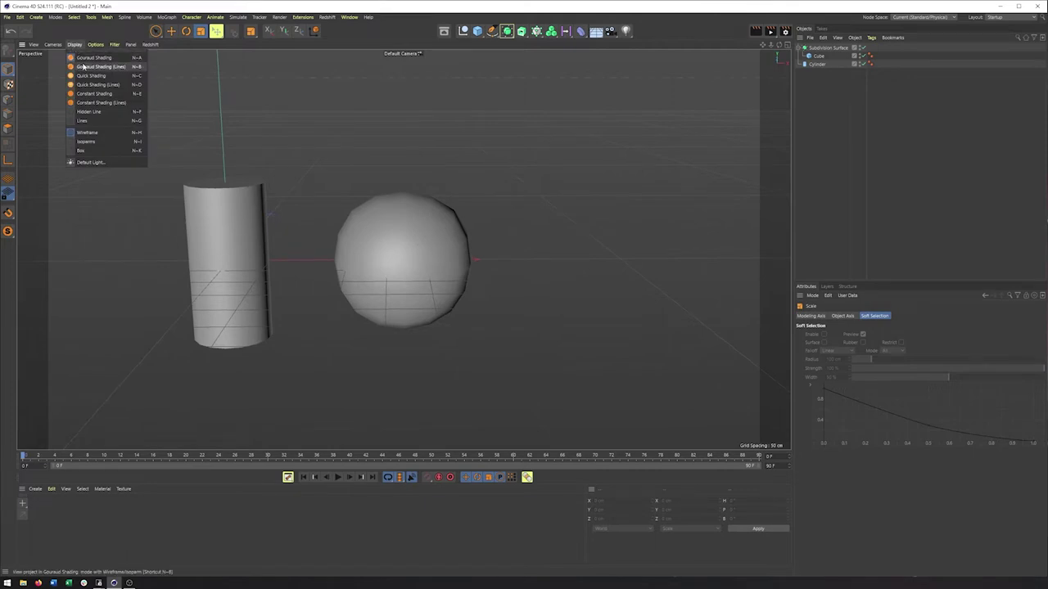
left_click(94, 66)
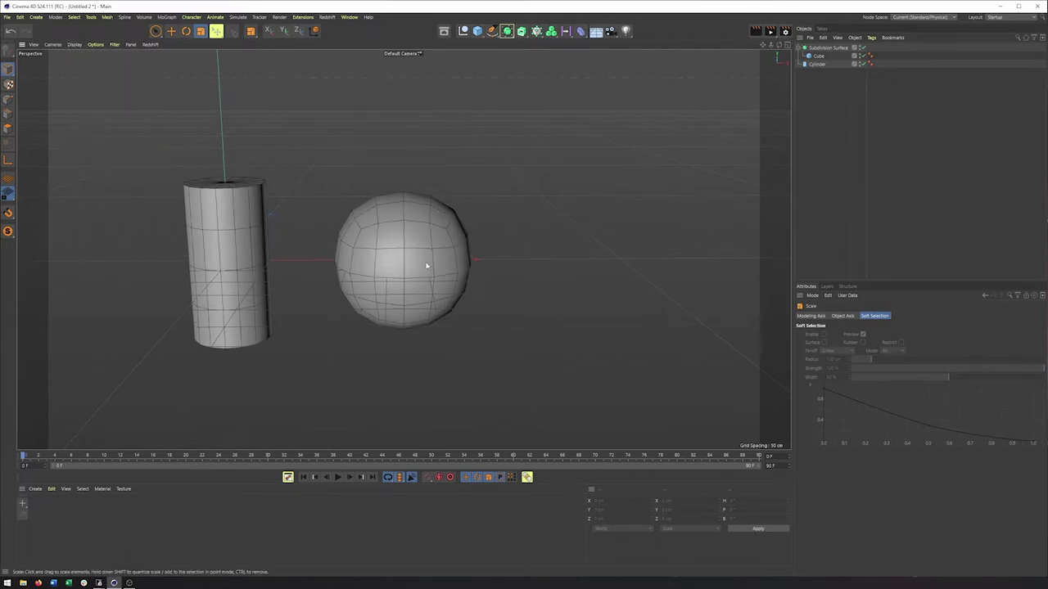
left_click_drag(403, 242, 412, 232, "alt")
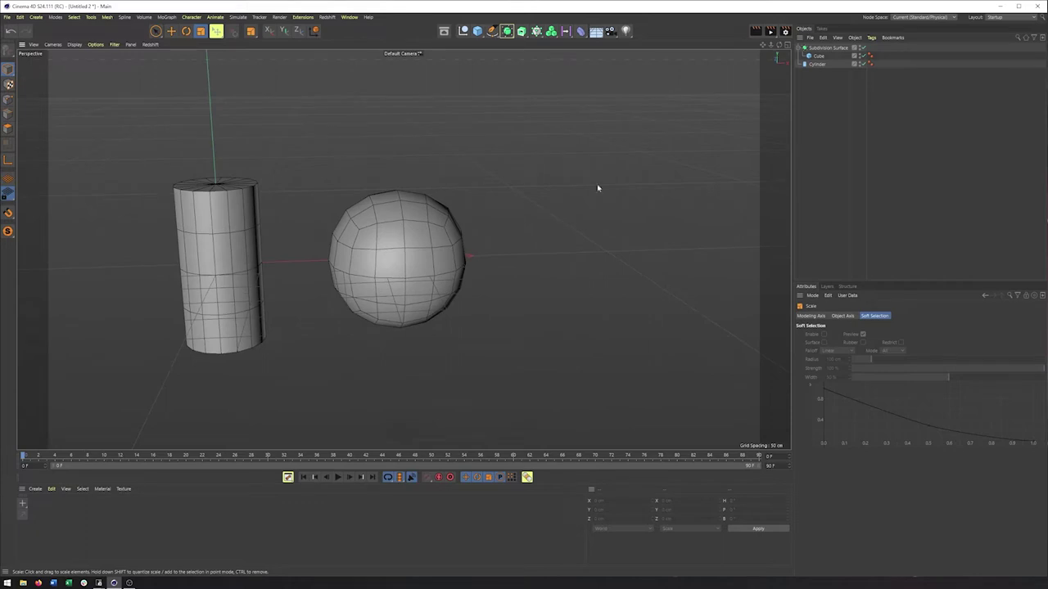
Step: Review the Subdivision Surface type options and keep Catmull-Clark (N-Gons)
left_click(821, 53)
left_click_drag(460, 276, 439, 288, "alt")
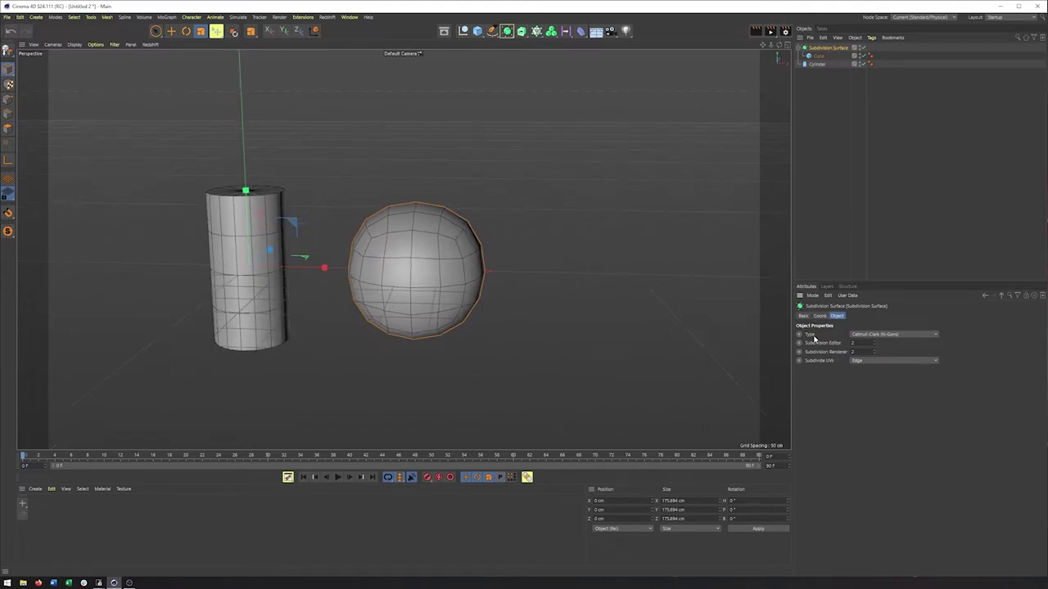
left_click(901, 336)
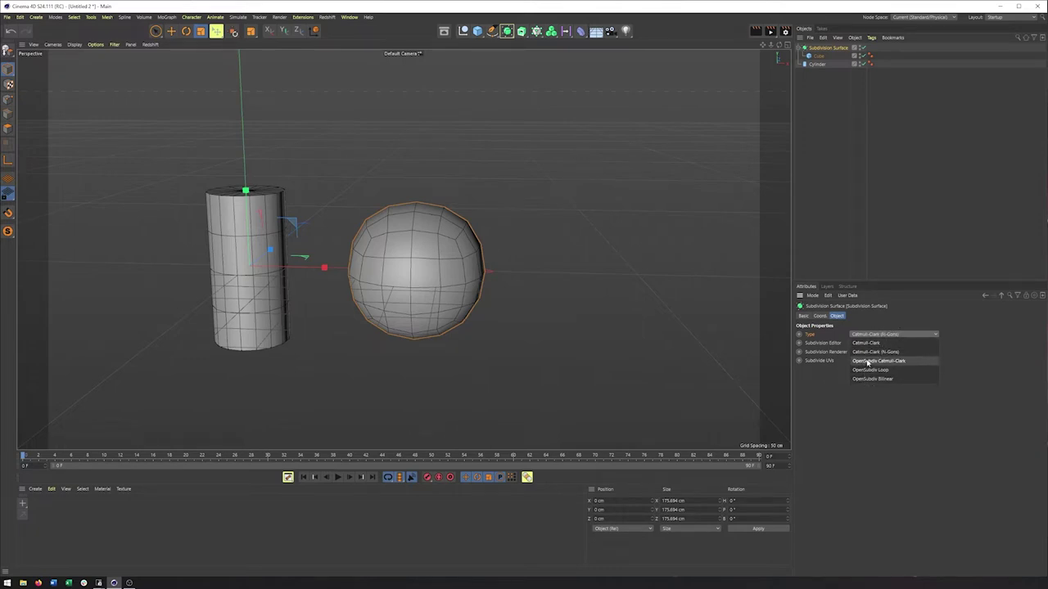
left_click(880, 352)
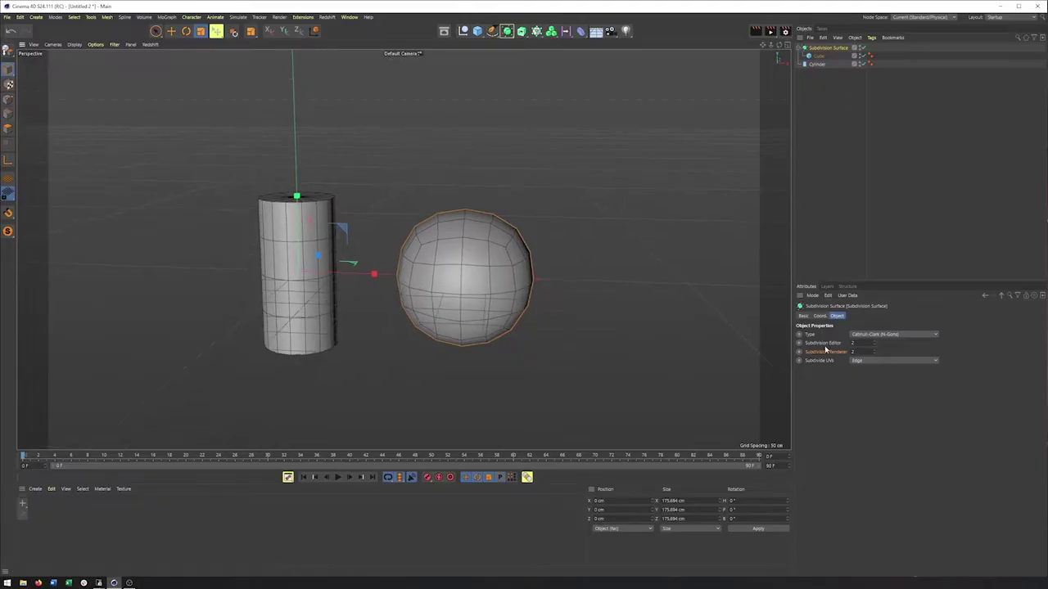
Step: Step the Subdivision Surface's editor subdivision down to 0 and up to 4, comparing the cube's mesh at each level
left_click(874, 349)
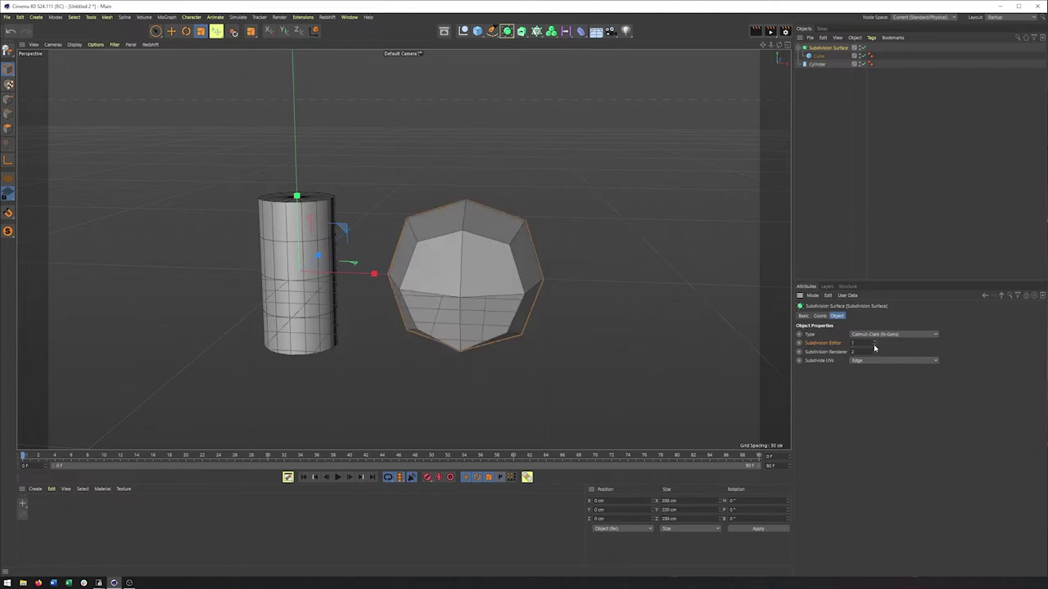
mouse_move(475, 296)
left_mouse_down("alt")
mouse_move(343, 293)
mouse_move(515, 297)
mouse_move(456, 300)
mouse_move(468, 300)
left_mouse_up("alt")
left_click(874, 346)
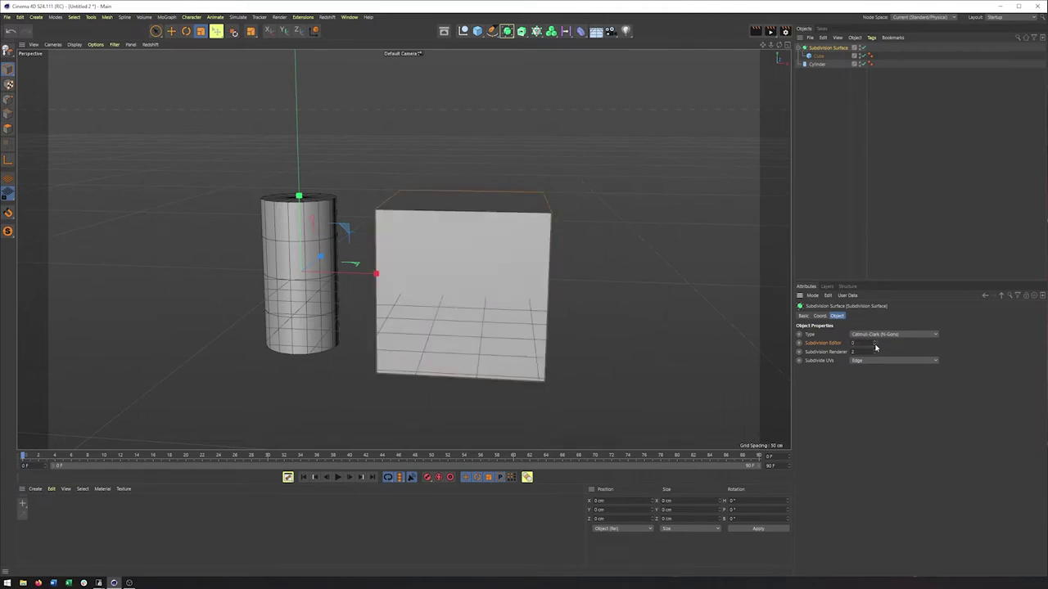
left_click(875, 343)
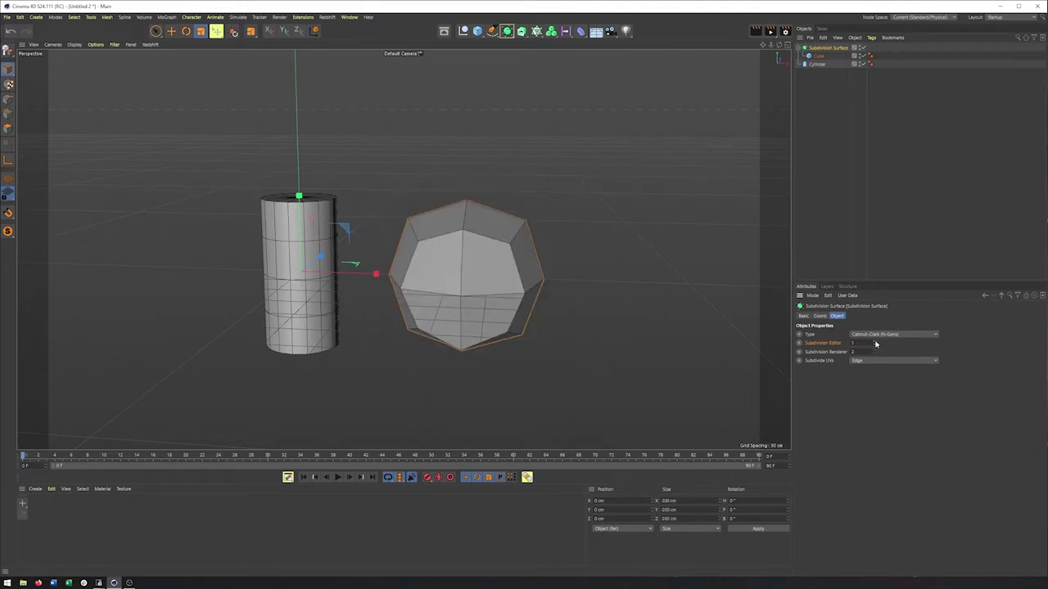
left_click(875, 343)
left_click(875, 343)
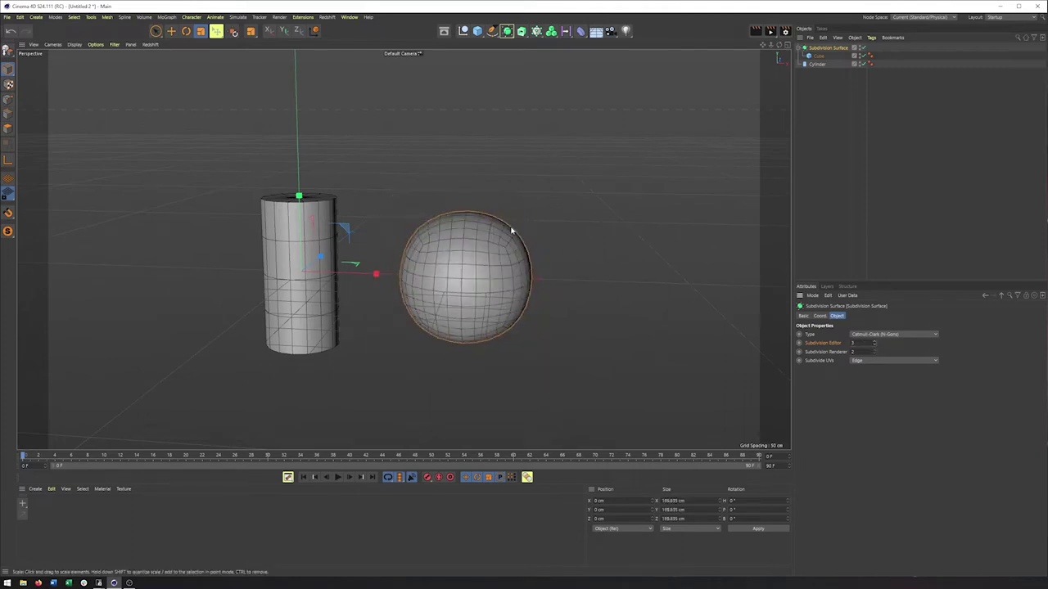
left_click(875, 343)
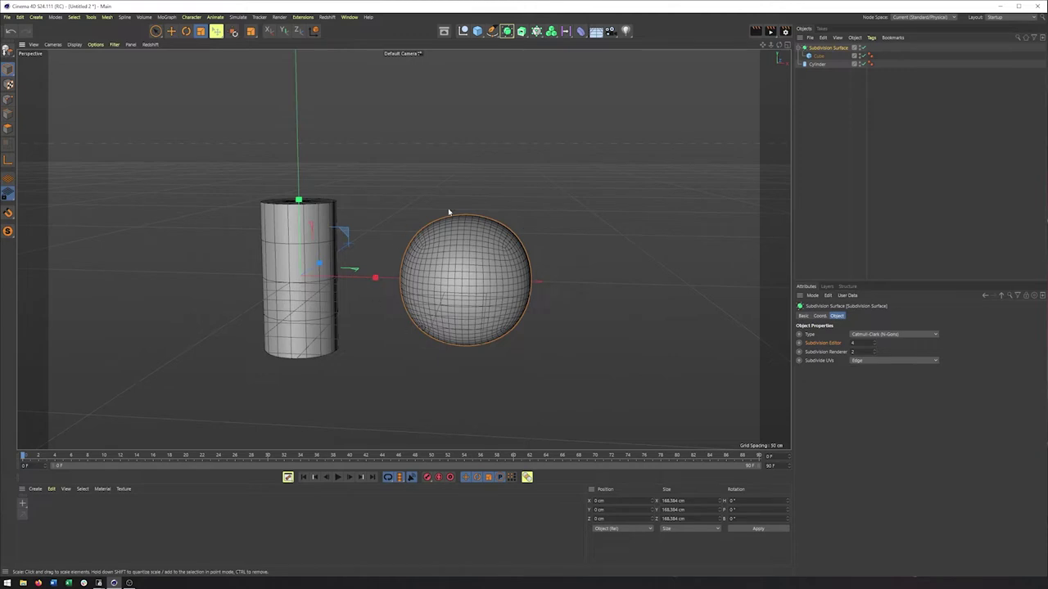
middle_click_drag(468, 287, 492, 293, "alt")
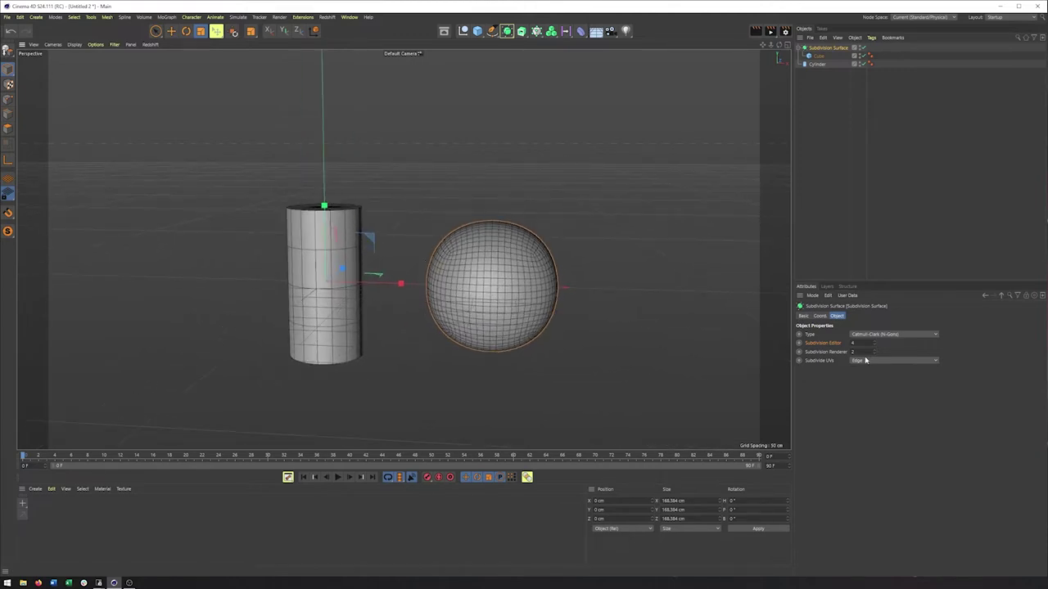
Step: Set the Subdivision Surface's editor subdivision to 0 and bring the cylinder into close view
type("0")
key("Return")
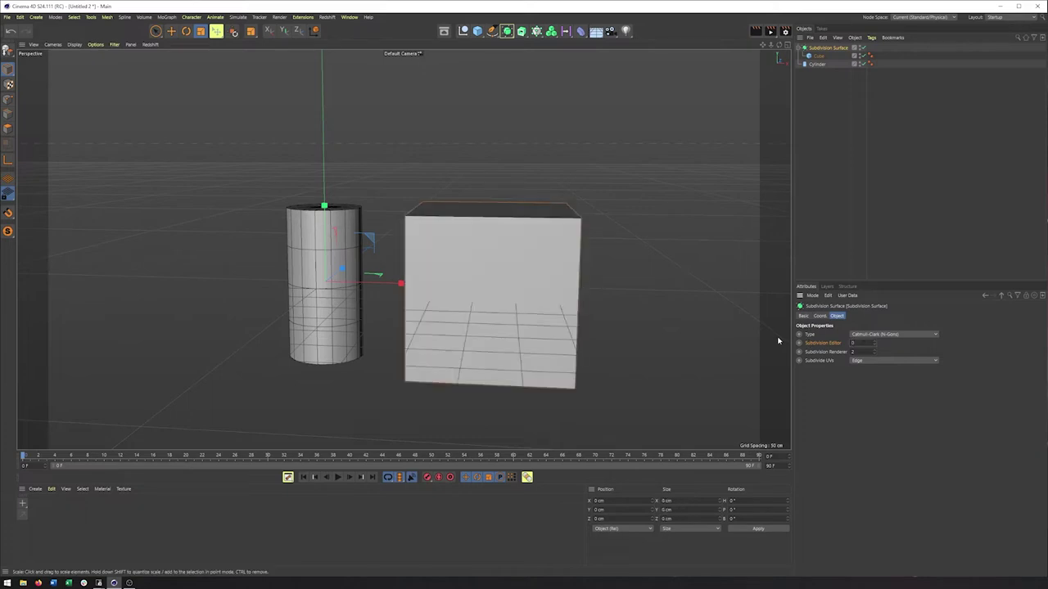
middle_click_drag(477, 269, 563, 290, "alt")
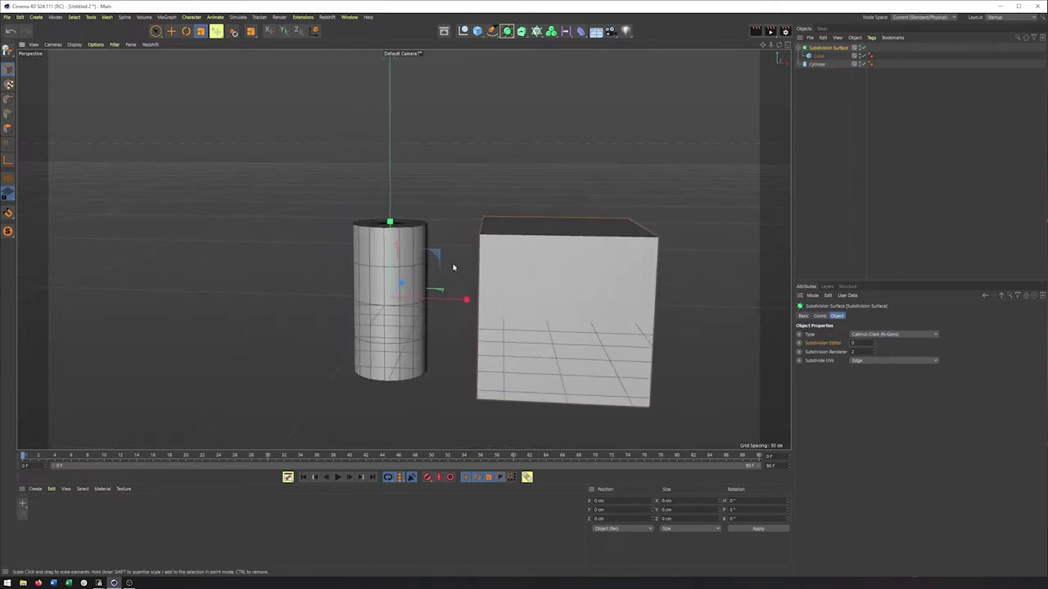
left_click_drag(400, 255, 397, 271, "alt")
right_click_drag(375, 253, 404, 253, "alt")
scroll(405, 249, "up", 3)
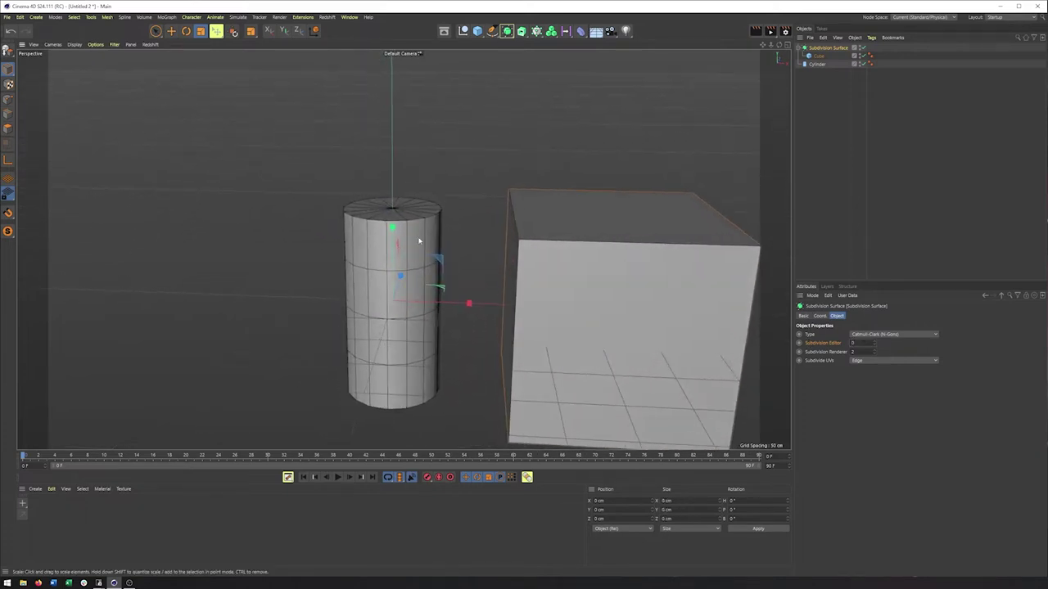
Step: Make the cylinder the first child of the Subdivision Surface and raise the editor subdivision by two levels
left_click_drag(817, 65, 828, 54)
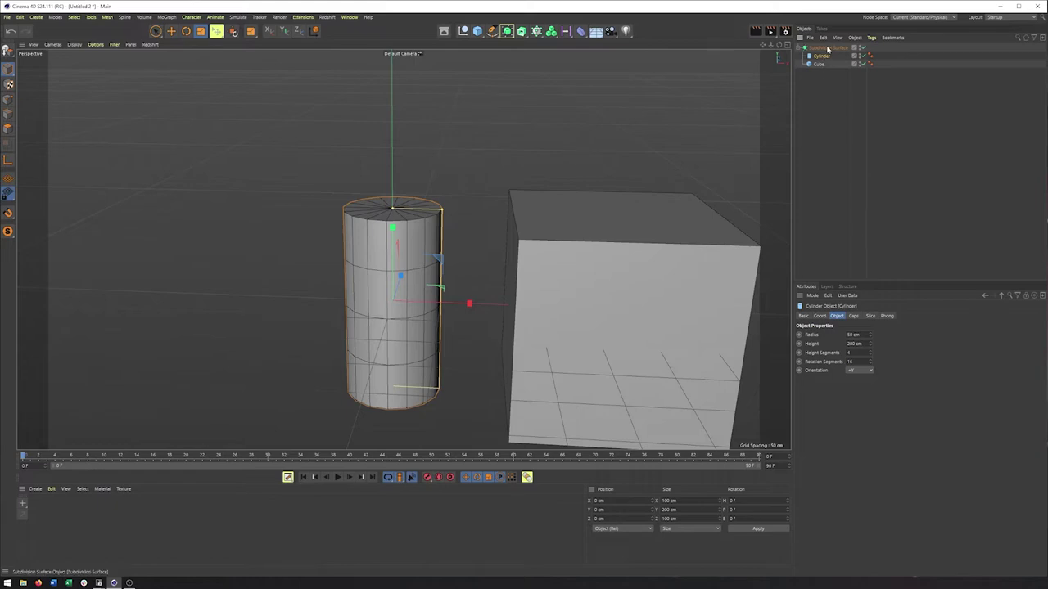
left_click(828, 48)
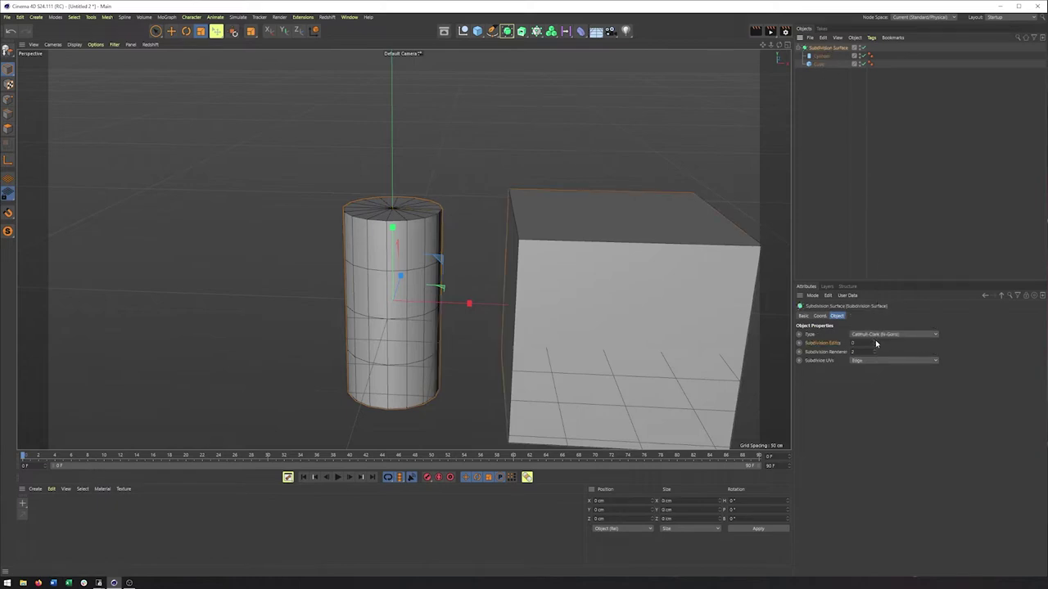
left_click(876, 343)
left_click(876, 343)
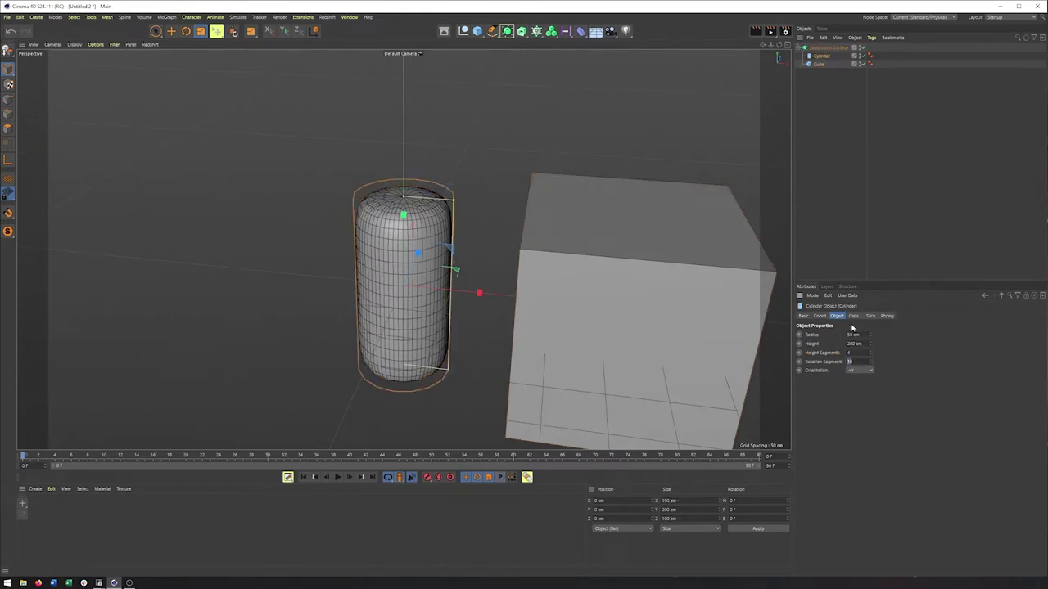
Step: Set the cylinder's rotation segments to 4 and toggle the Subdivision Surface off and on to compare the cap's mesh
left_click_drag(331, 196, 374, 274, "alt")
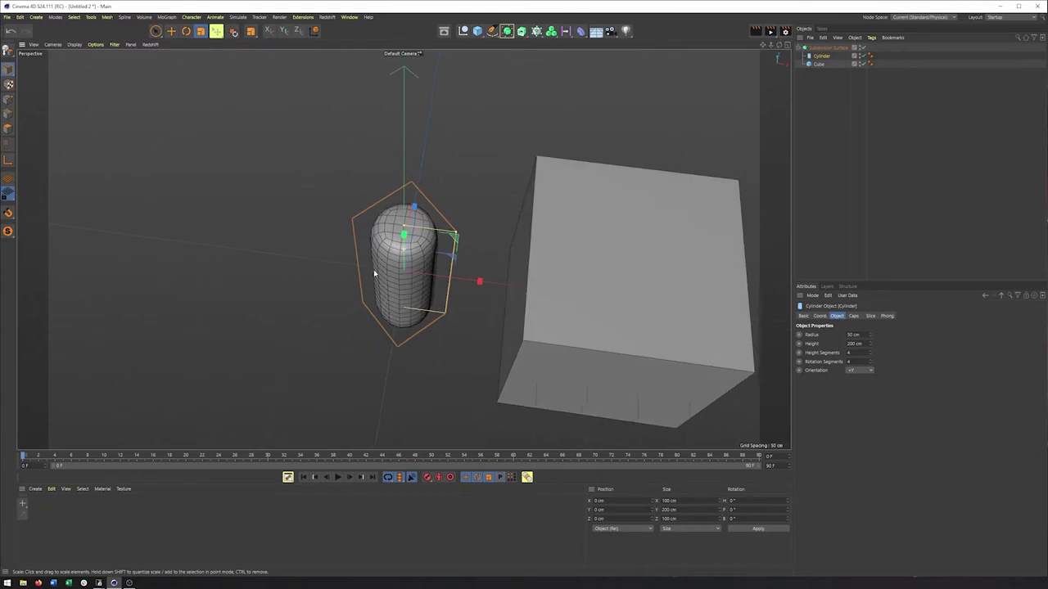
left_click(864, 49)
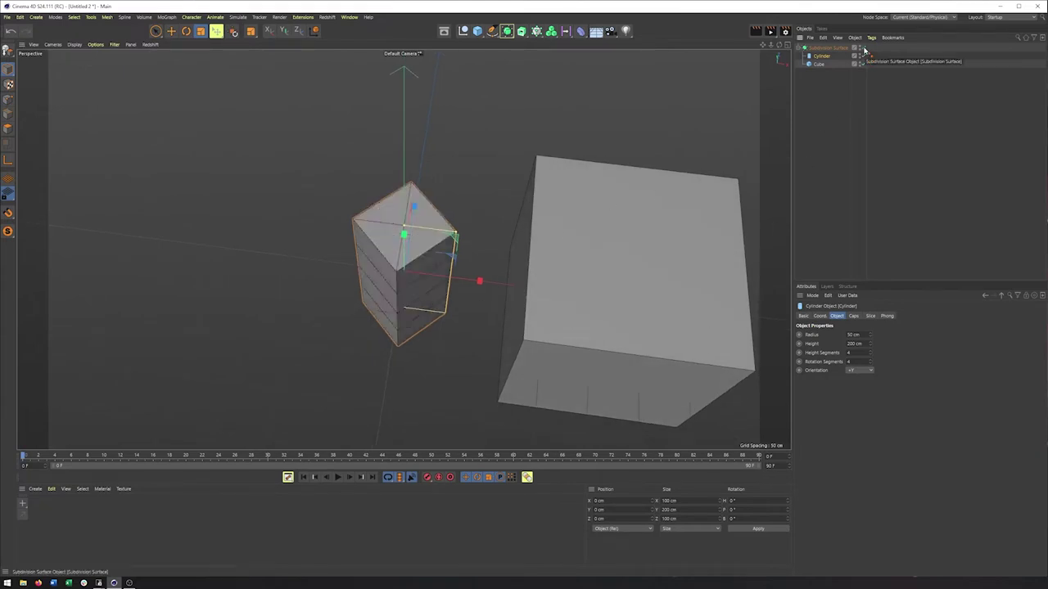
left_click(864, 50)
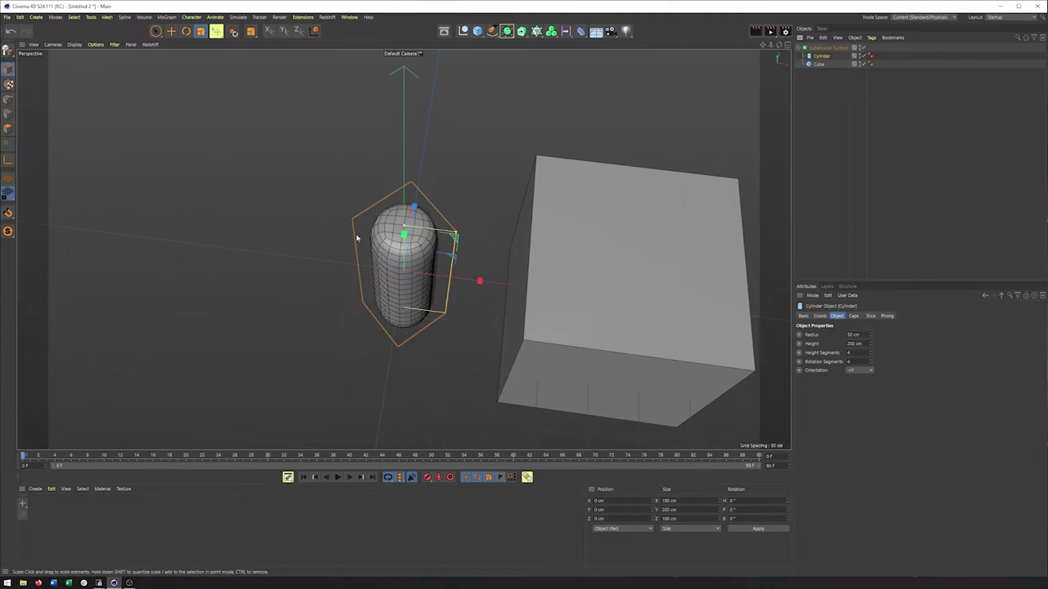
left_click_drag(357, 238, 367, 287, "alt")
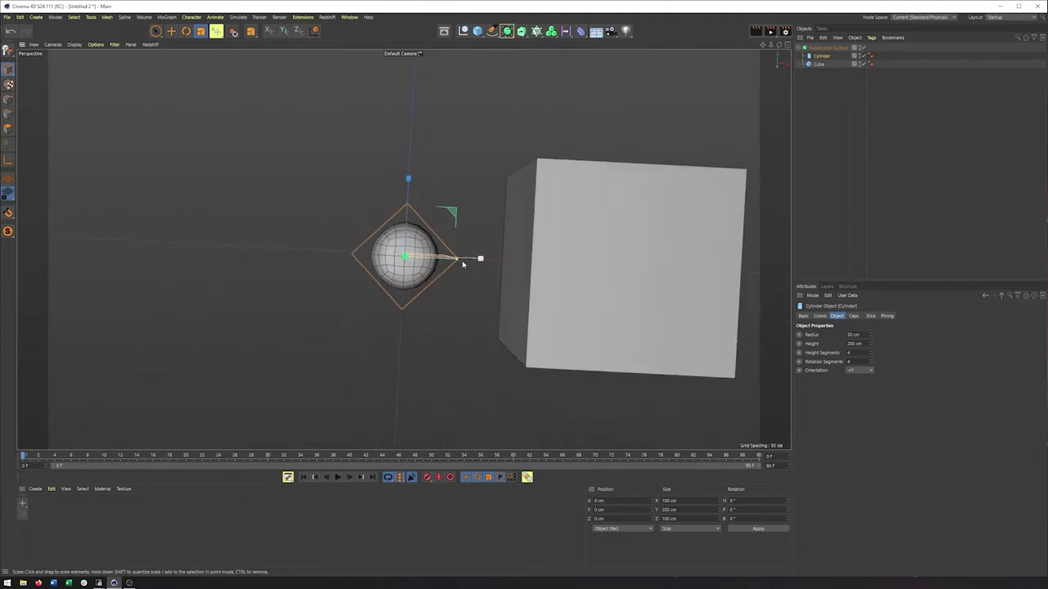
right_click_drag(398, 292, 435, 262, "alt")
middle_click_drag(434, 262, 427, 276, "alt")
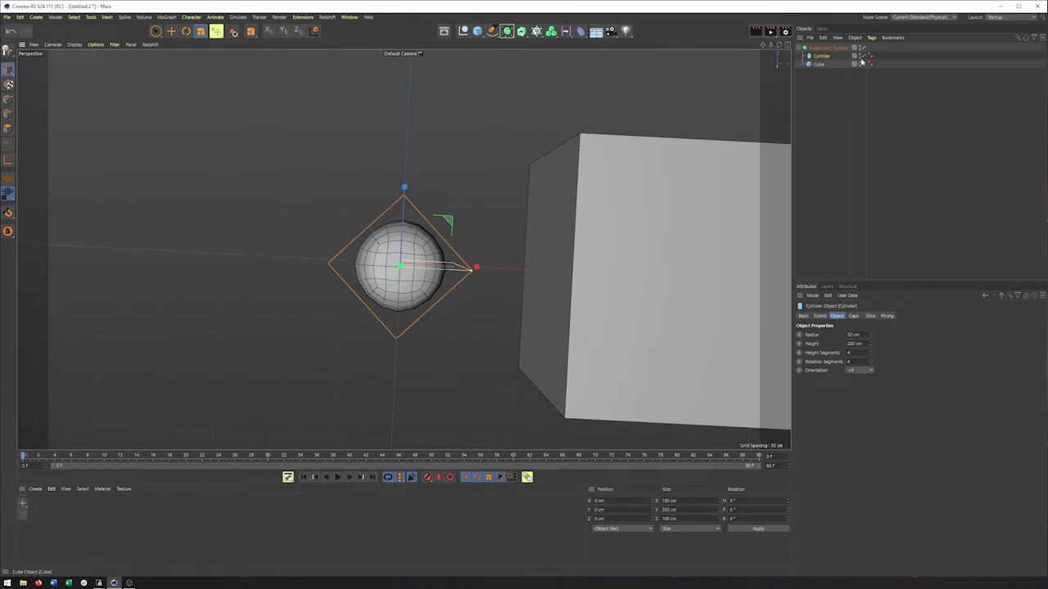
Step: Increase the cylinder's rotation segments to 8
left_click(872, 361)
left_click(872, 361)
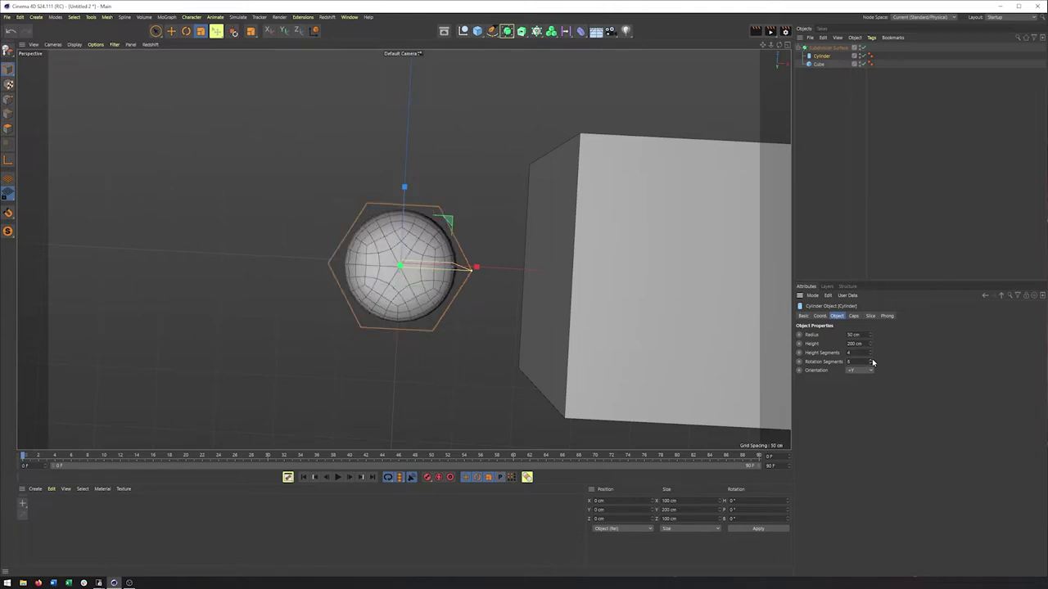
left_click(871, 361)
left_click(872, 361)
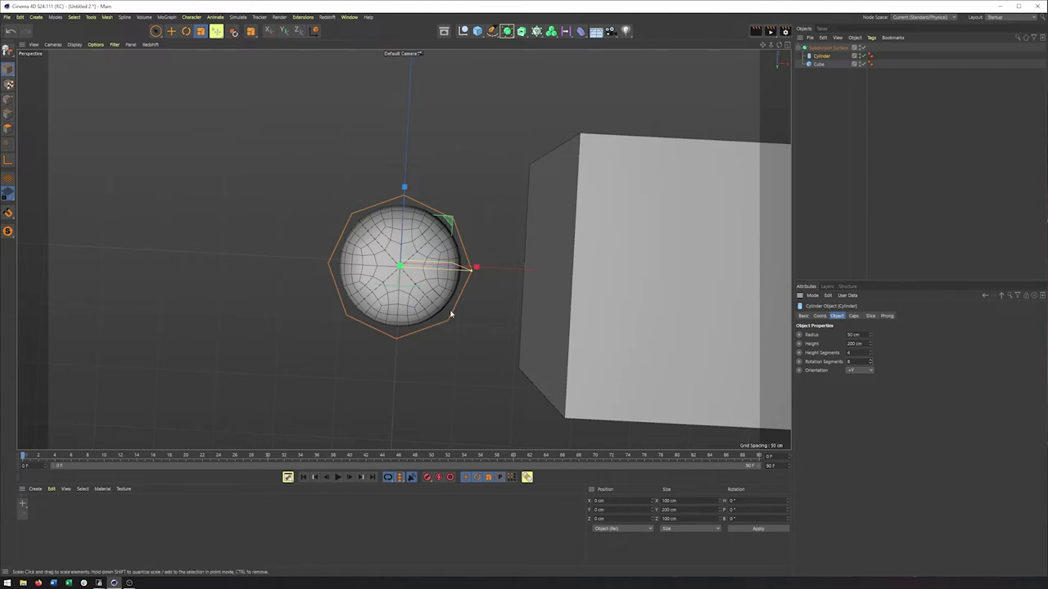
scroll(471, 323, "up", 4)
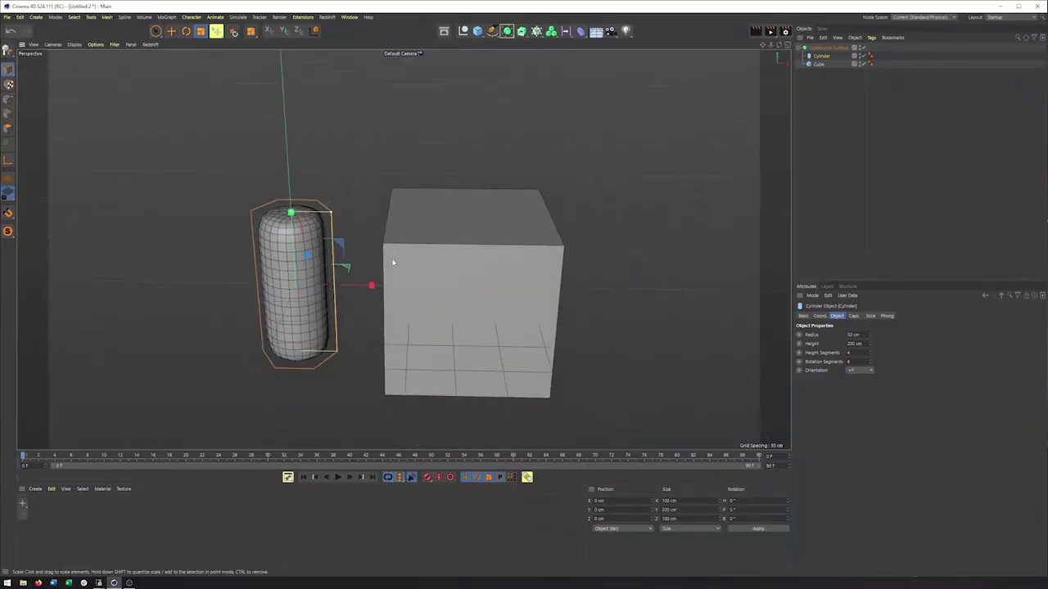
scroll(393, 262, "down", 2)
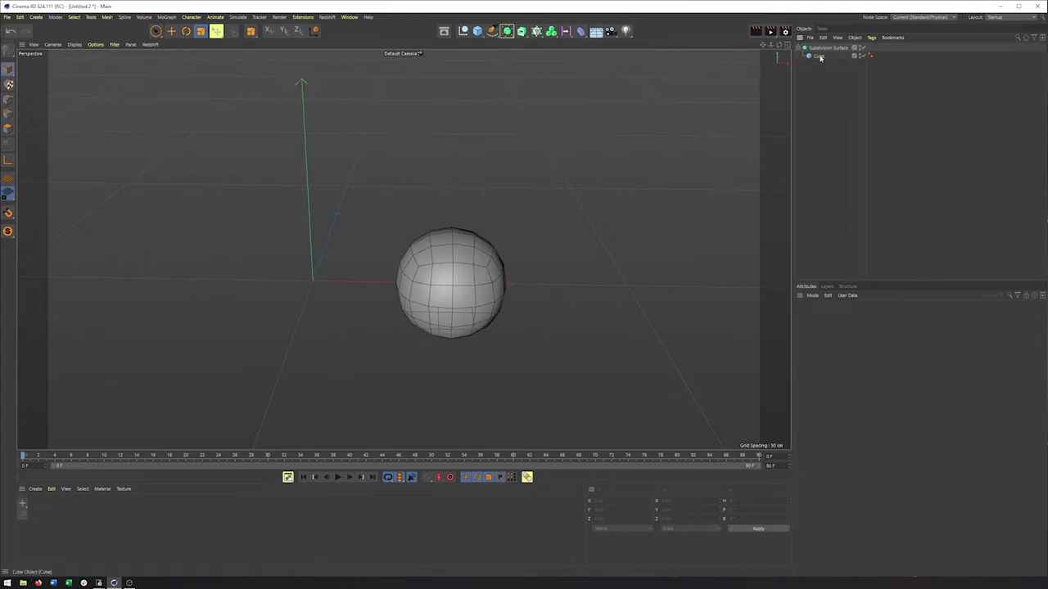
Step: Convert the cube under the Subdivision Surface into an editable polygon object
left_click(819, 56)
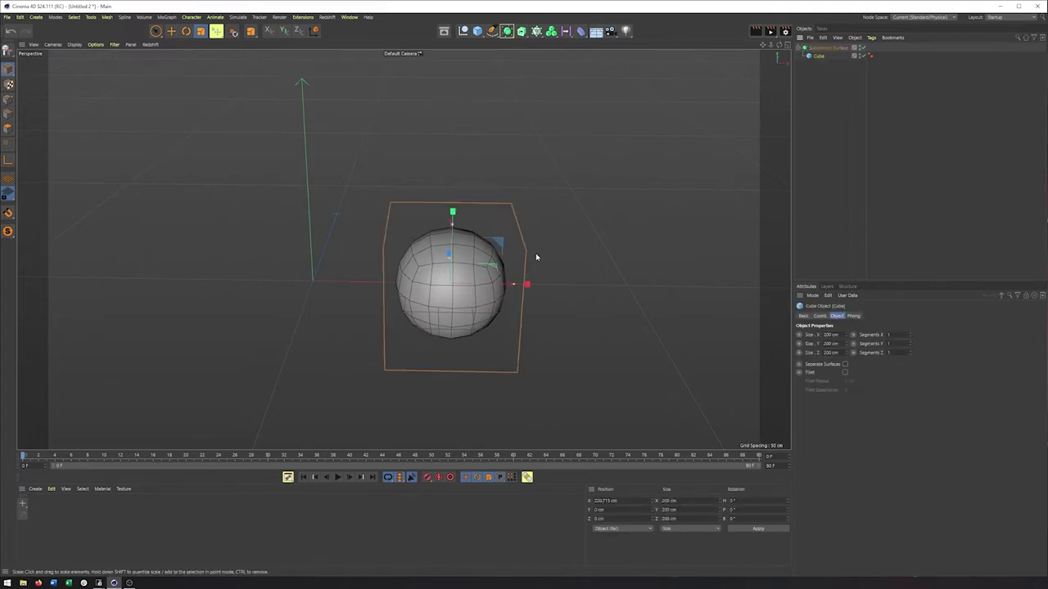
left_click_drag(535, 253, 527, 243, "alt")
key("c")
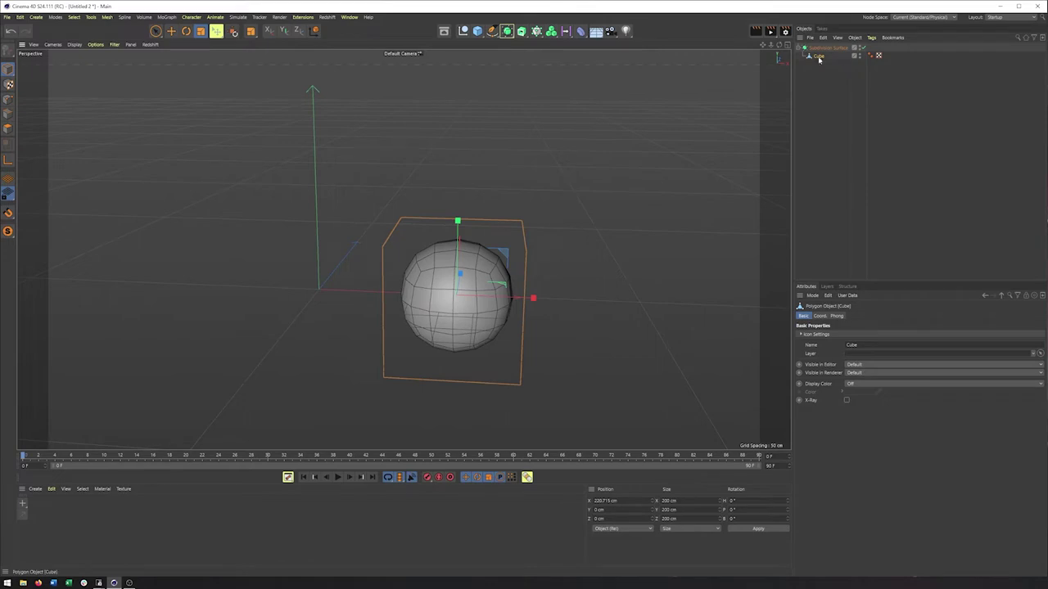
middle_click_drag(511, 290, 485, 280, "alt")
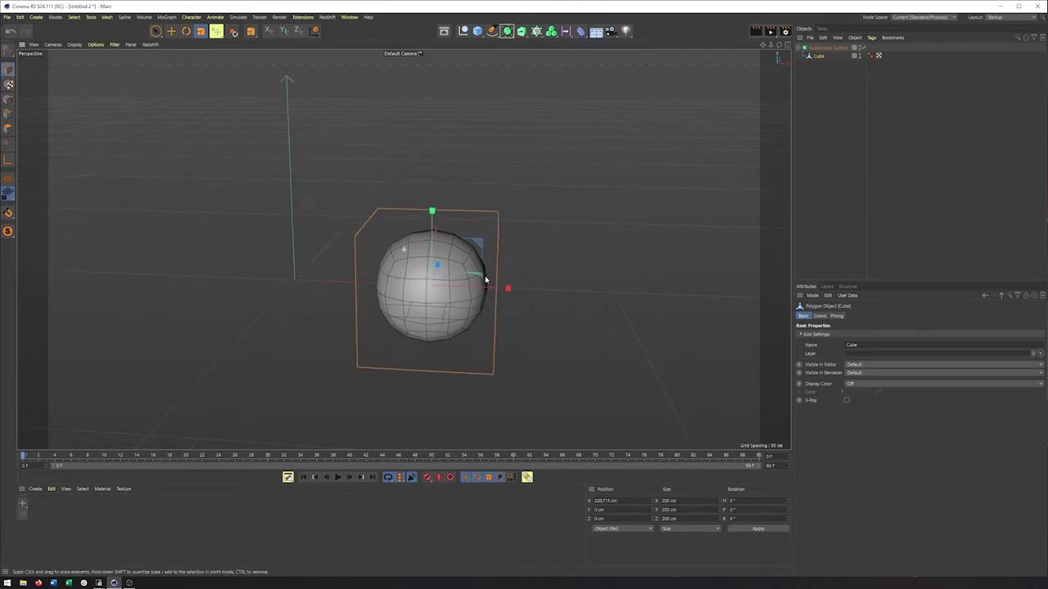
Step: In Edge mode, use Loop/Path Cut to add a loop around the cube just below its top, at about 95.8%
left_click(9, 115)
left_click_drag(376, 290, 398, 291, "alt")
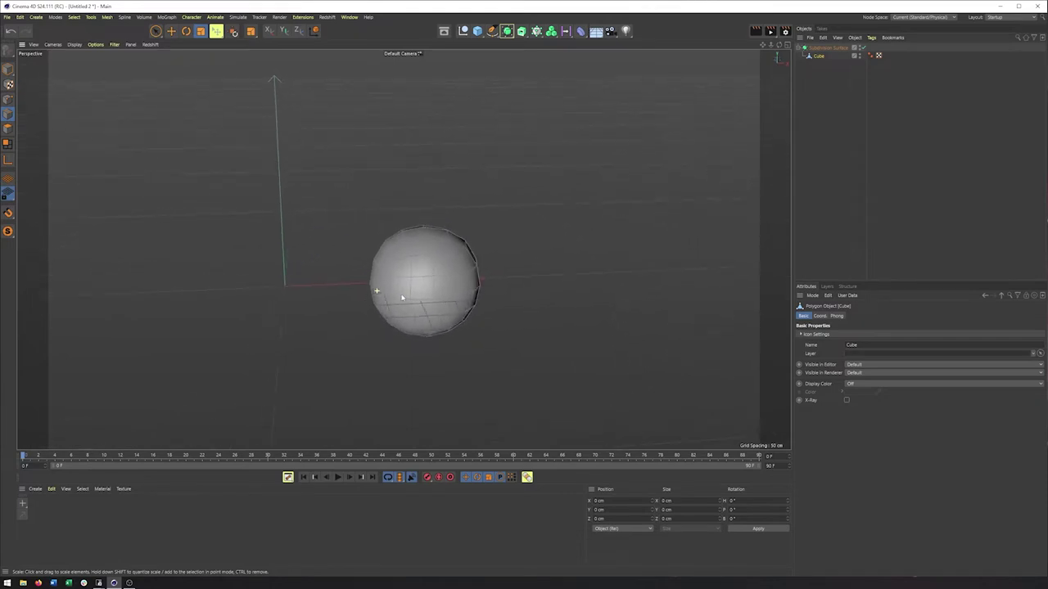
left_click(7, 101)
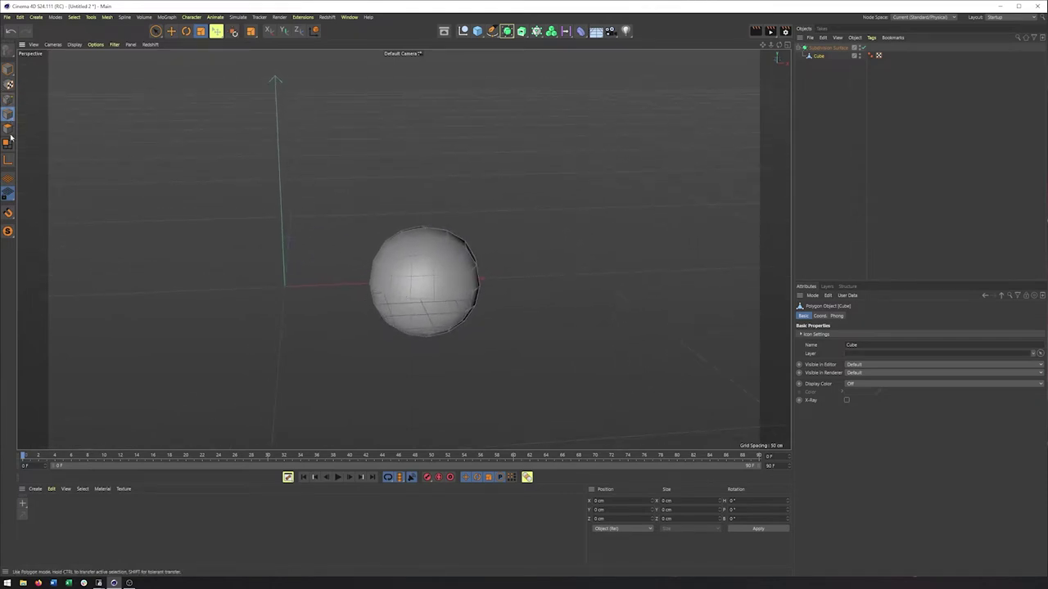
left_click_drag(306, 271, 344, 290, "alt")
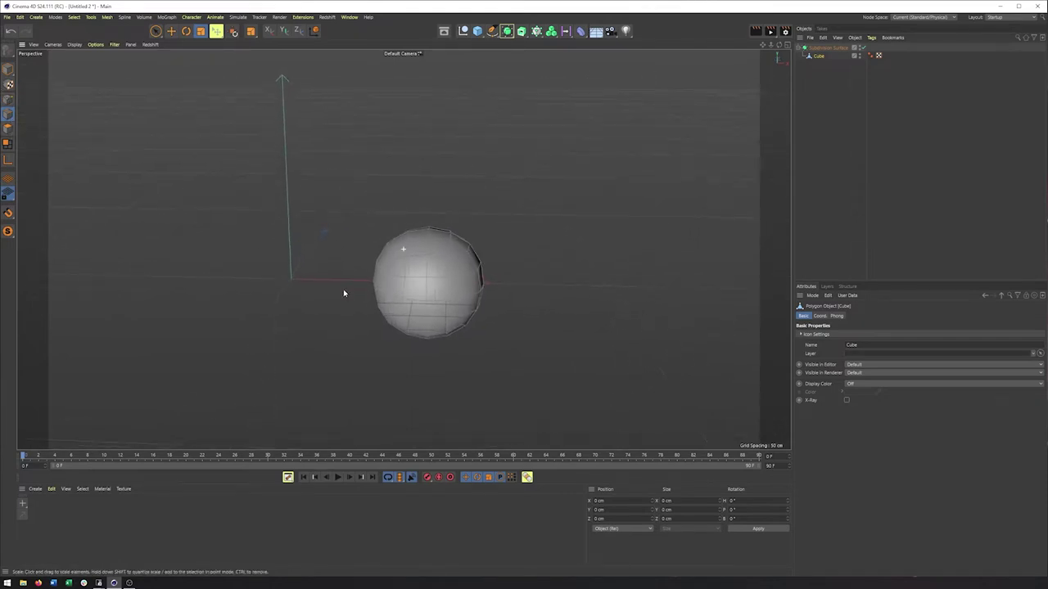
right_click(325, 244)
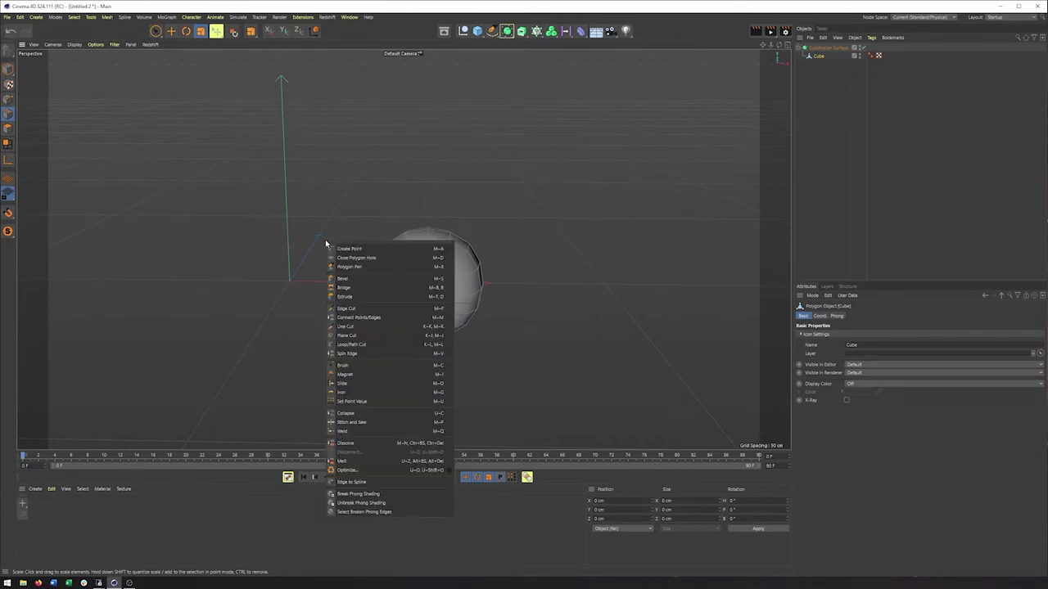
left_click(370, 346)
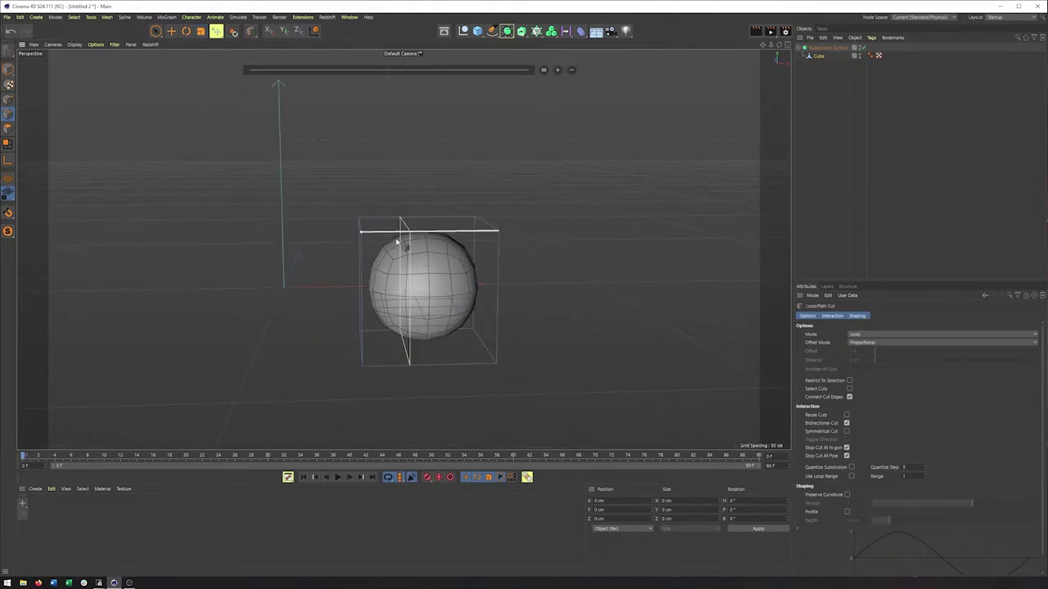
scroll(445, 279, "up", 5)
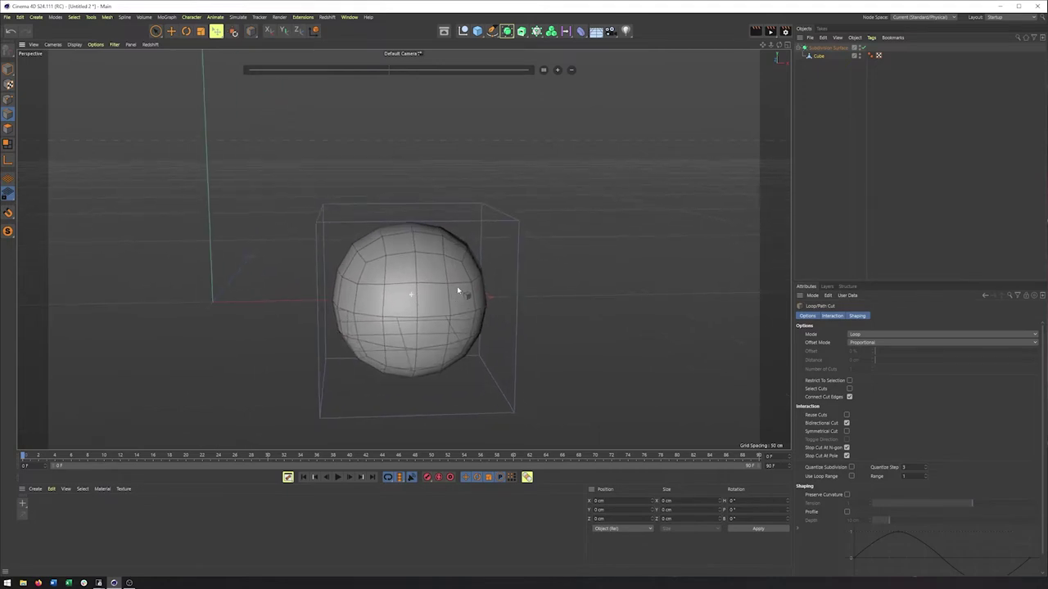
left_click_drag(420, 283, 403, 281, "alt")
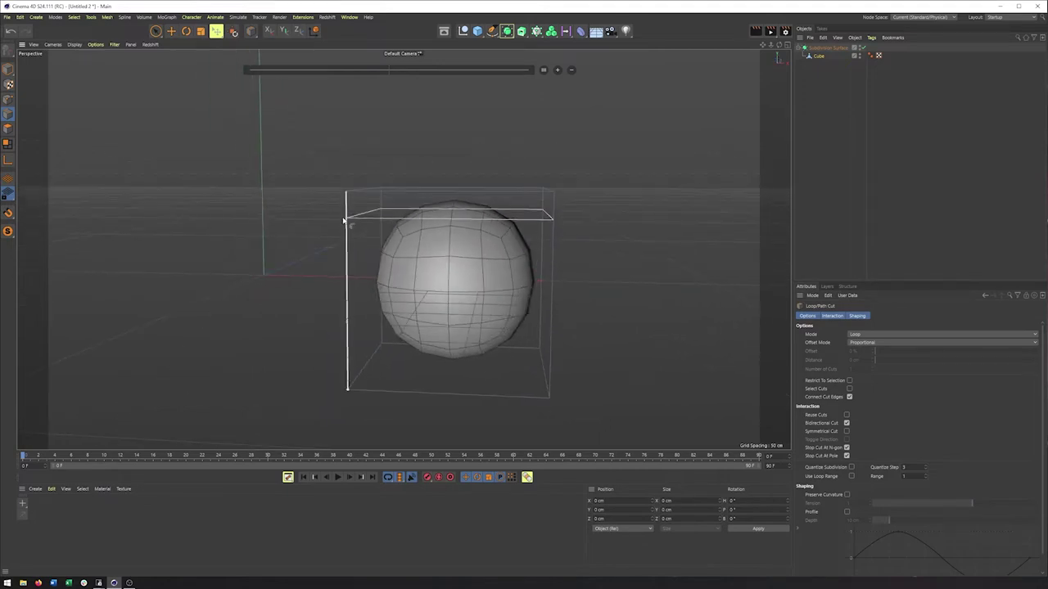
left_click(348, 203)
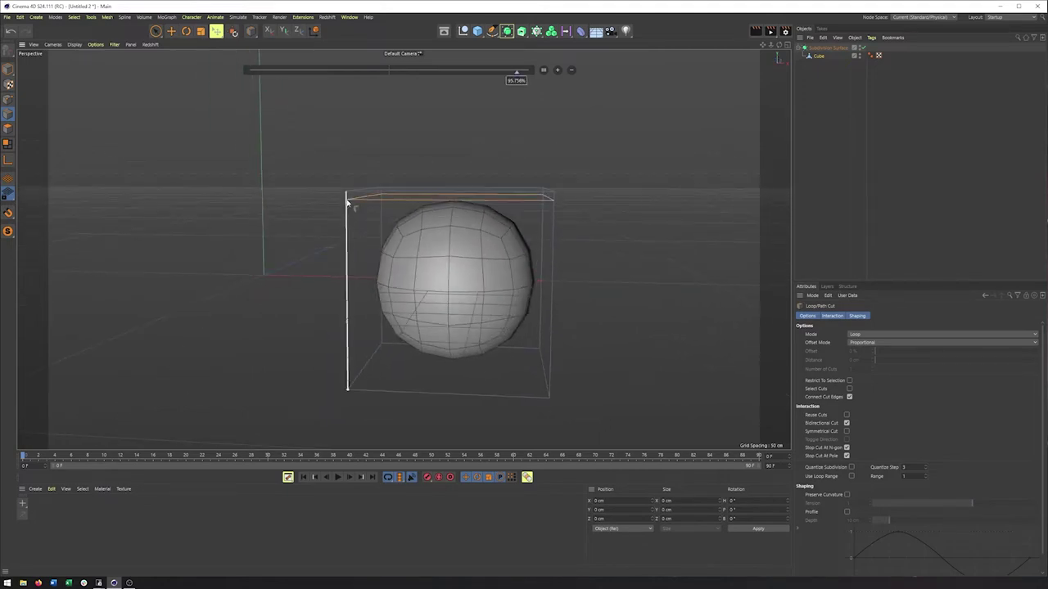
left_click(347, 203)
left_click_drag(377, 276, 396, 276, "alt")
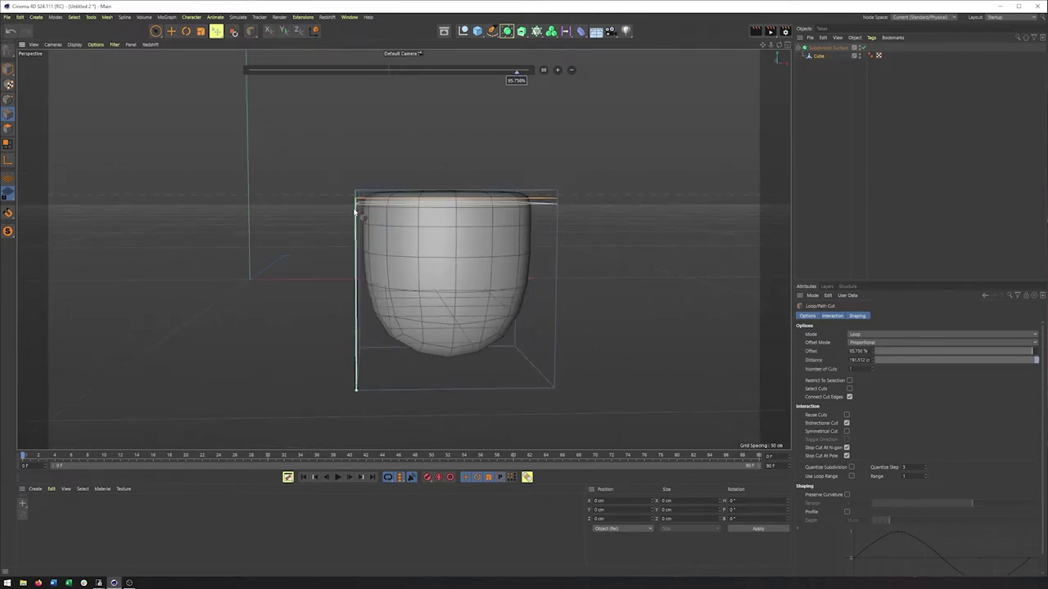
Step: Add a second loop cut around the cube just above its bottom, at about 6.2%
left_click_drag(360, 226, 352, 227, "alt")
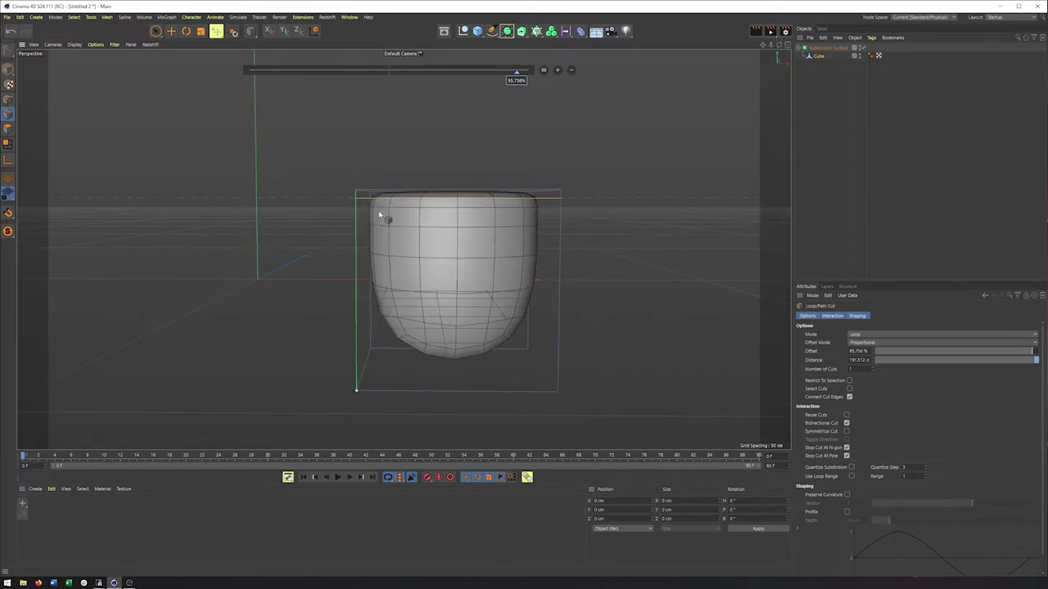
middle_click_drag(393, 302, 388, 269, "alt")
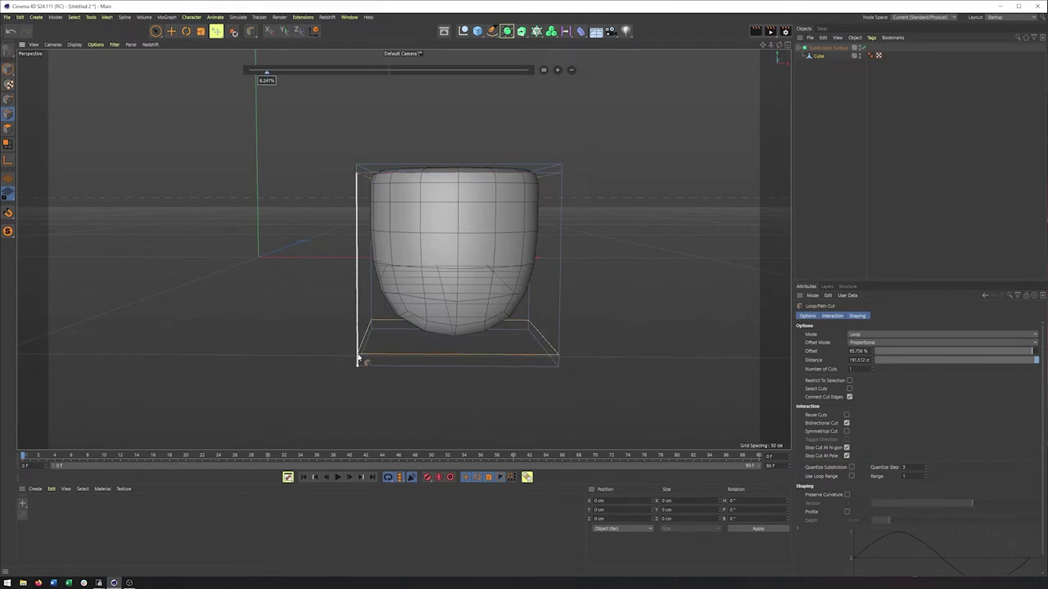
left_click(358, 361)
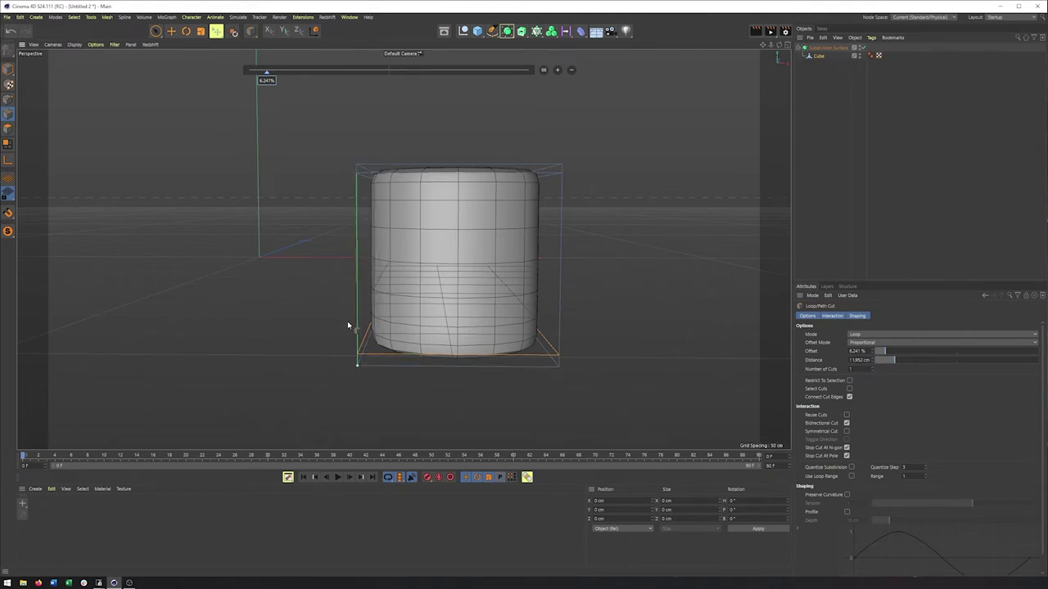
Step: Add loop cuts close to the cube's front and back faces, at about 4.8% and 4.2%
middle_click_drag(364, 340, 386, 329, "alt")
left_click_drag(386, 329, 439, 332, "alt")
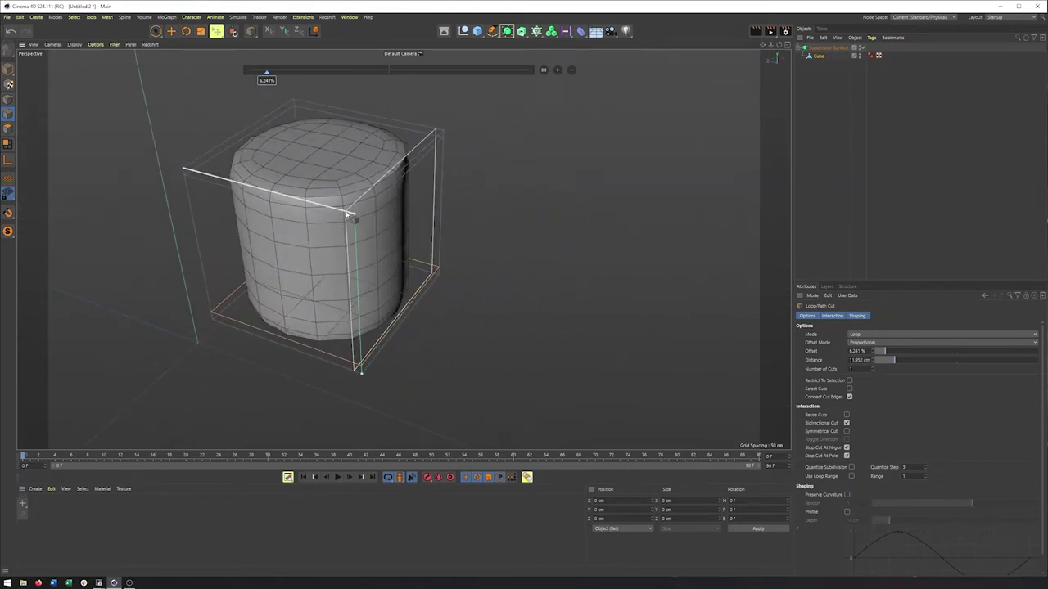
left_click(348, 214)
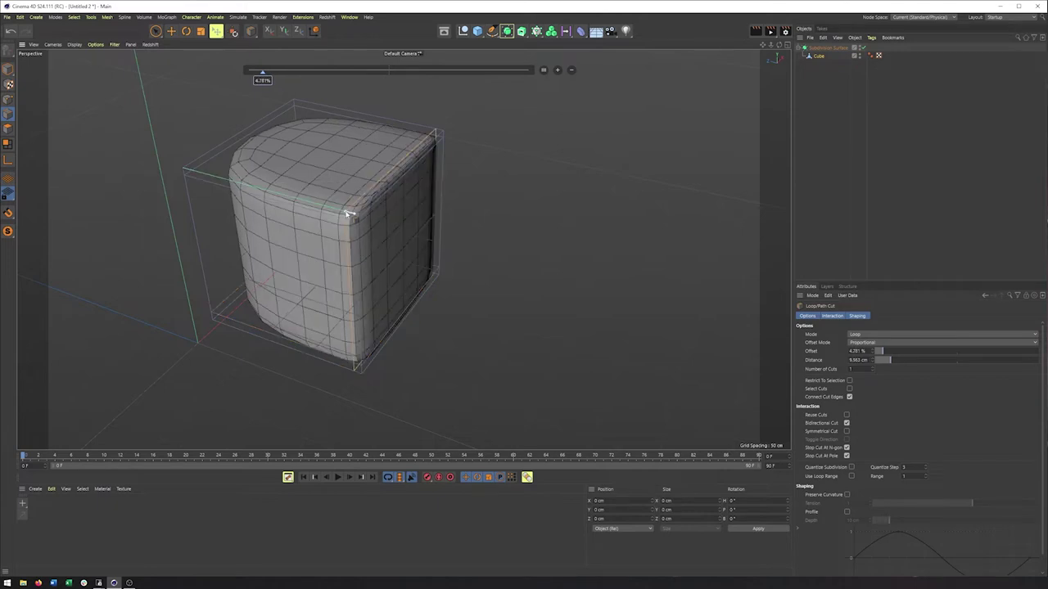
middle_click_drag(329, 214, 476, 284, "alt")
left_click_drag(465, 272, 491, 299, "alt")
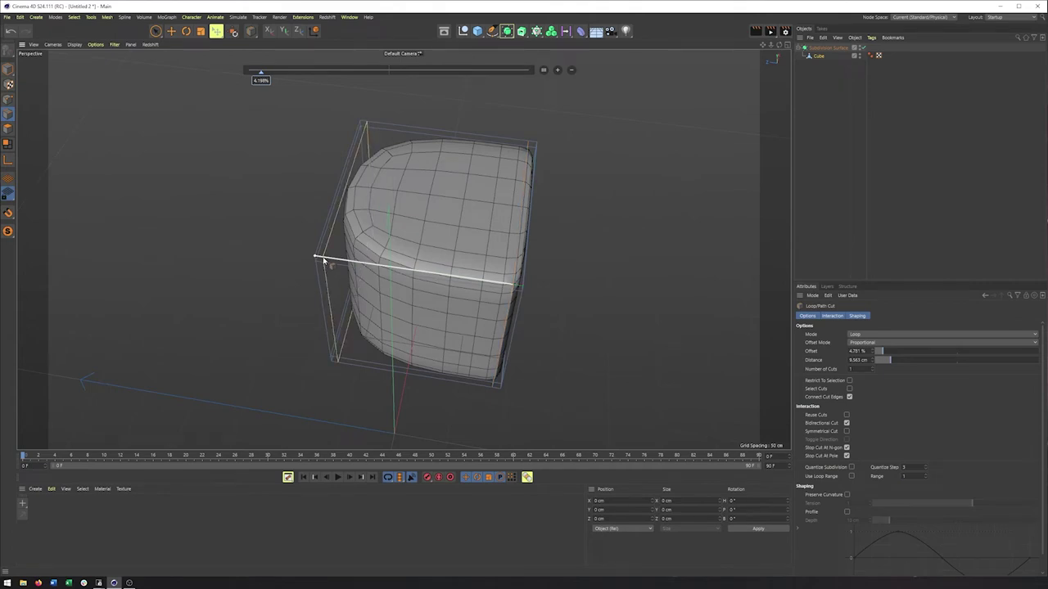
left_click(322, 260)
Step: Add loop cuts close to the cube's two remaining sides, at about 95.9% and 95.2%
left_click_drag(442, 293, 208, 237, "alt")
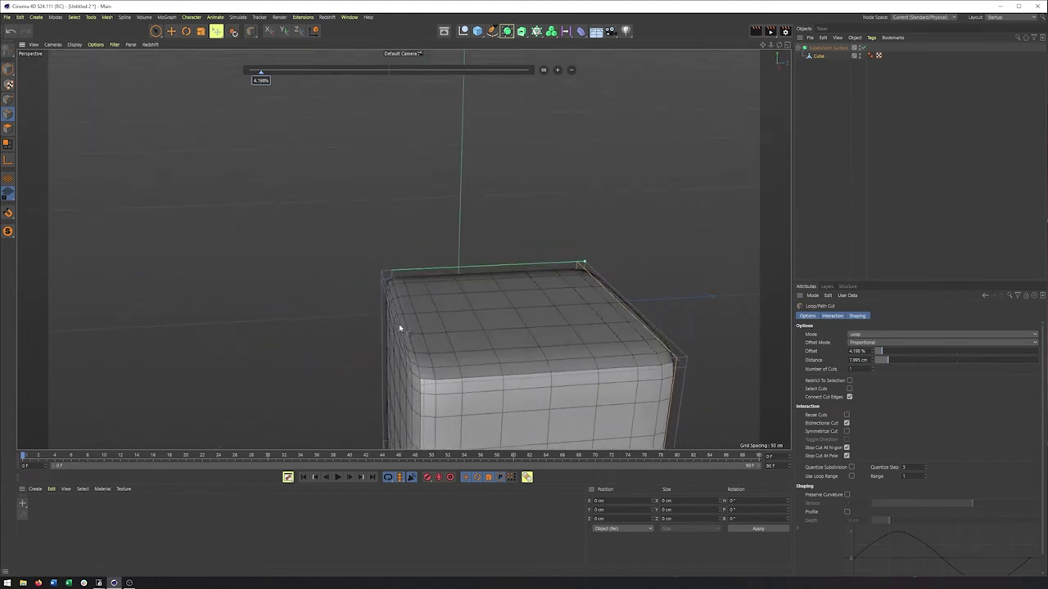
middle_click_drag(398, 327, 393, 177, "alt")
left_click_drag(442, 243, 393, 236, "alt")
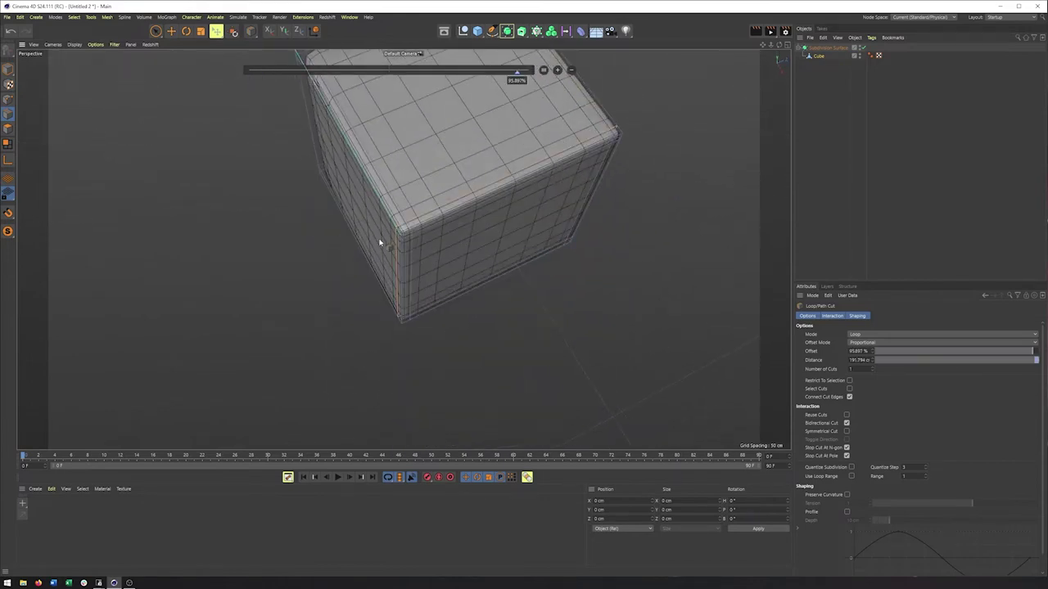
left_click_drag(382, 234, 546, 303, "alt")
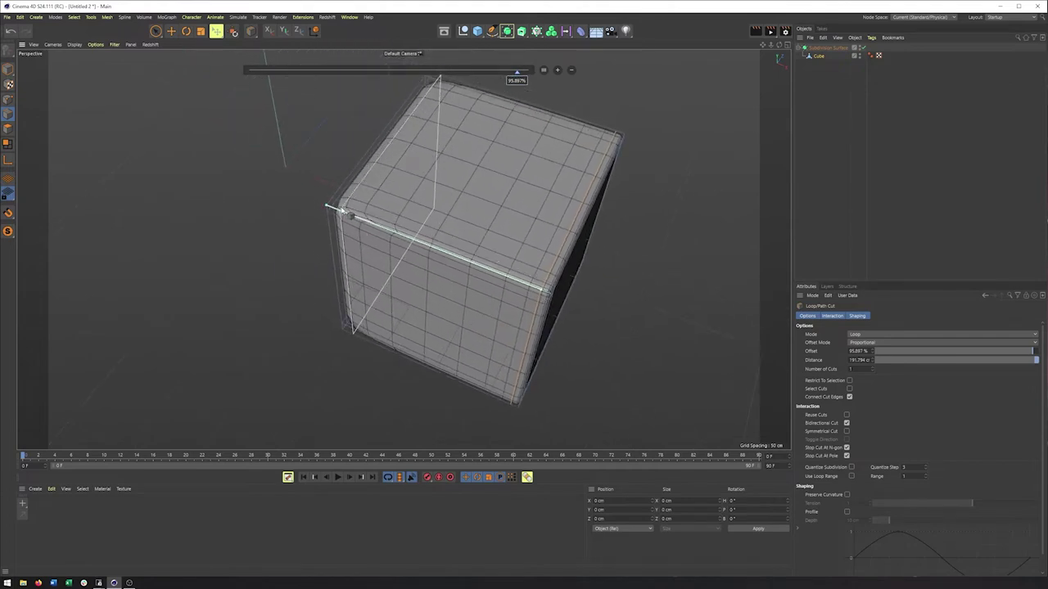
left_click_drag(344, 218, 449, 210, "alt")
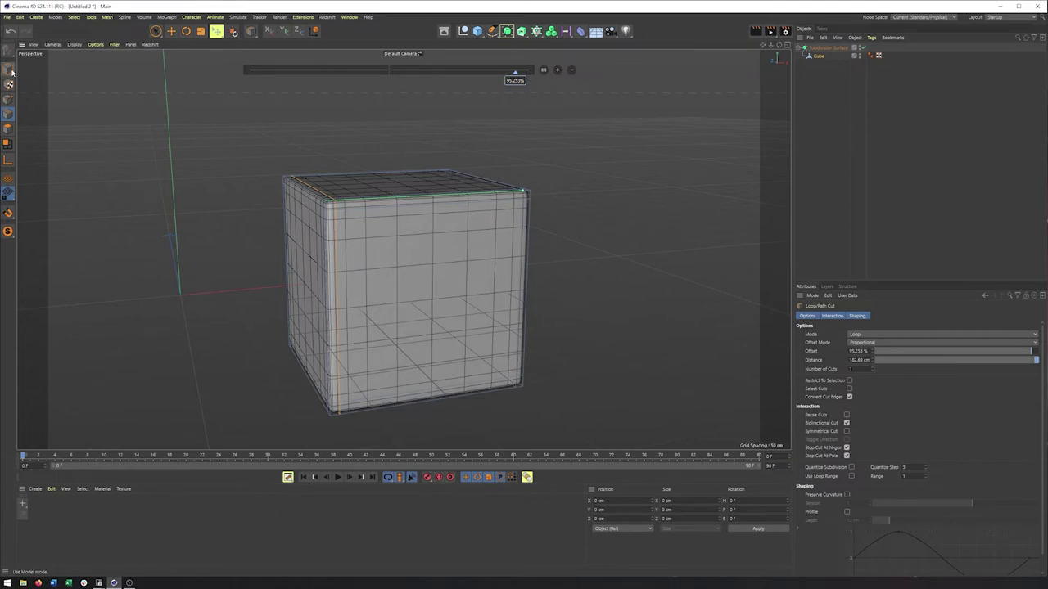
Step: Return to Model mode, set the viewport display to Gouraud Shading and deselect the cube to inspect its rounded edges
left_click(9, 70)
left_click(74, 45)
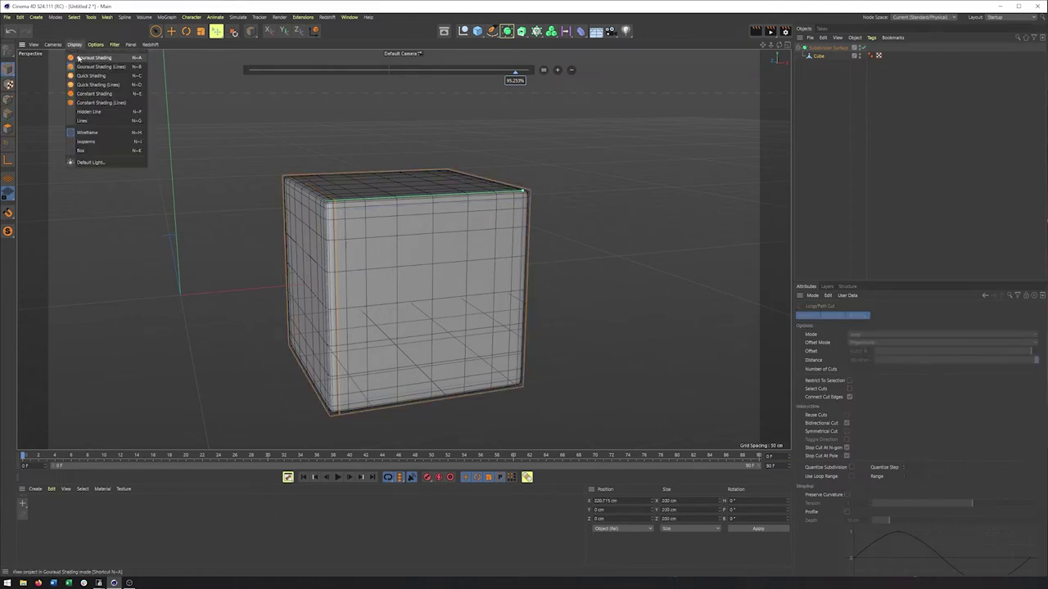
left_click(79, 58)
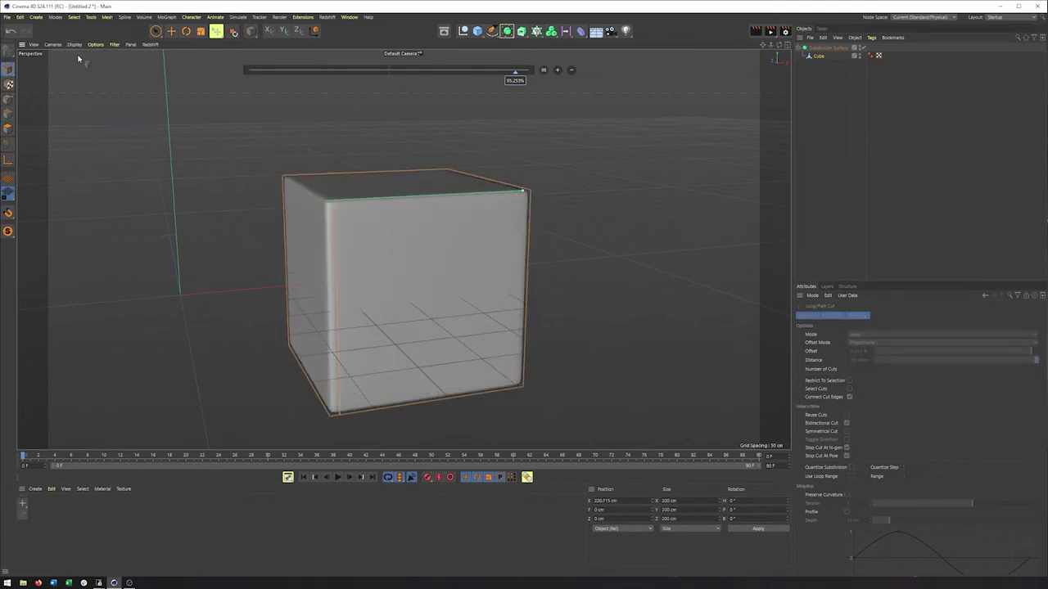
left_click(881, 110)
left_click_drag(614, 222, 528, 242, "alt")
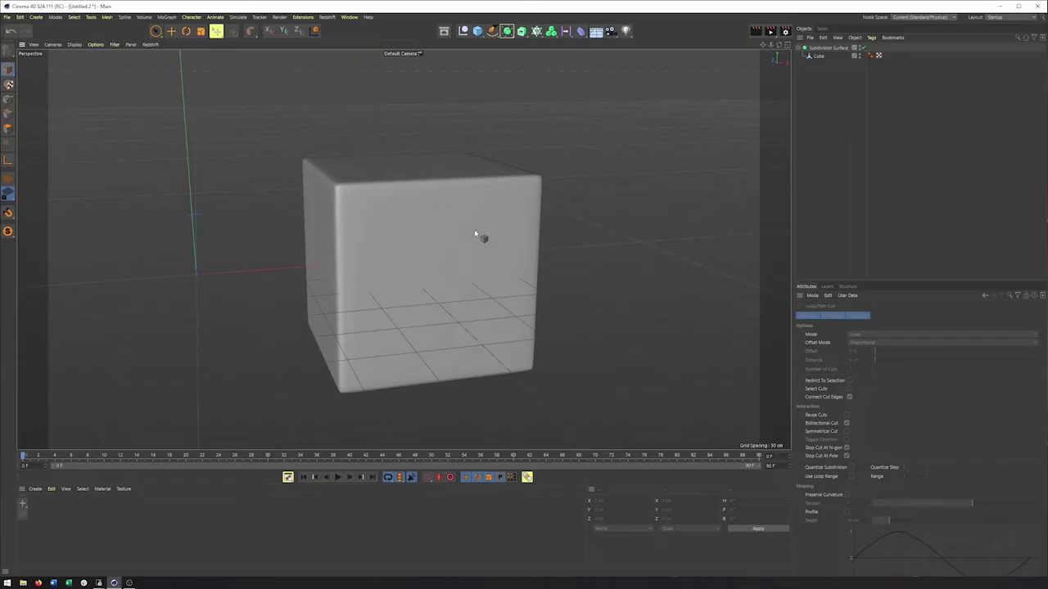
left_click_drag(476, 234, 455, 237, "alt")
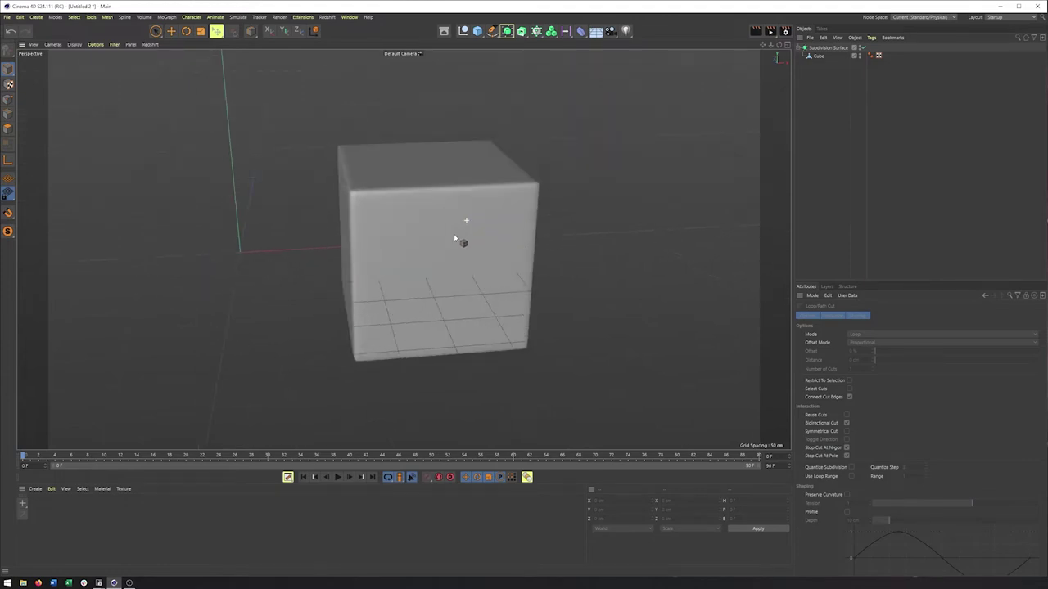
Step: Disable the Subdivision Surface and set the display to Gouraud Shading (Lines) to examine the loop cuts at the cube's corners
left_click(860, 48)
left_click(73, 44)
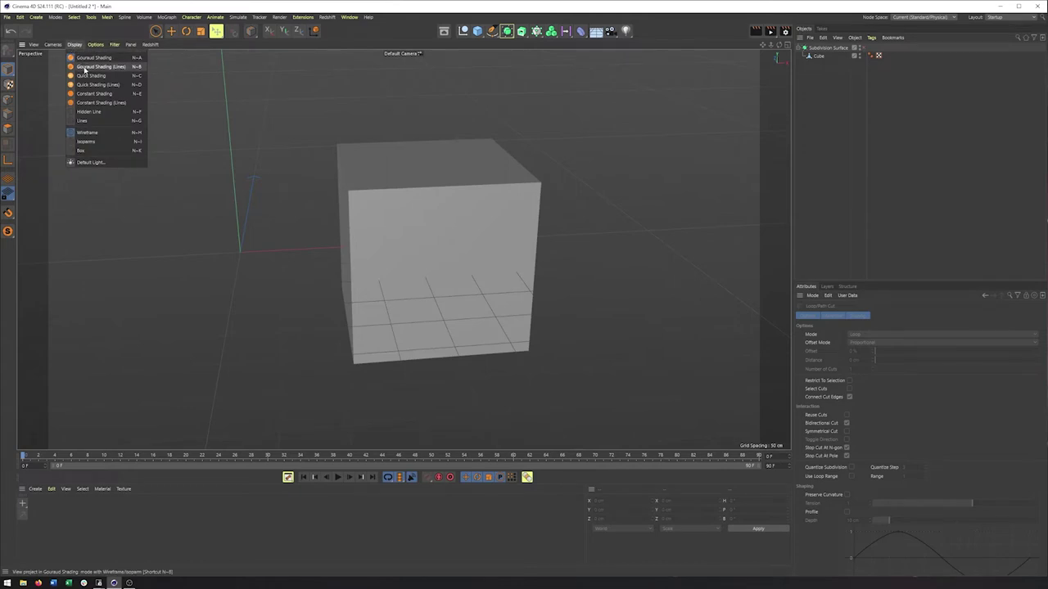
left_click(98, 69)
mouse_move(339, 192)
left_mouse_down("alt")
mouse_move(386, 207)
mouse_move(467, 206)
left_mouse_up("alt")
scroll(468, 206, "up", 10)
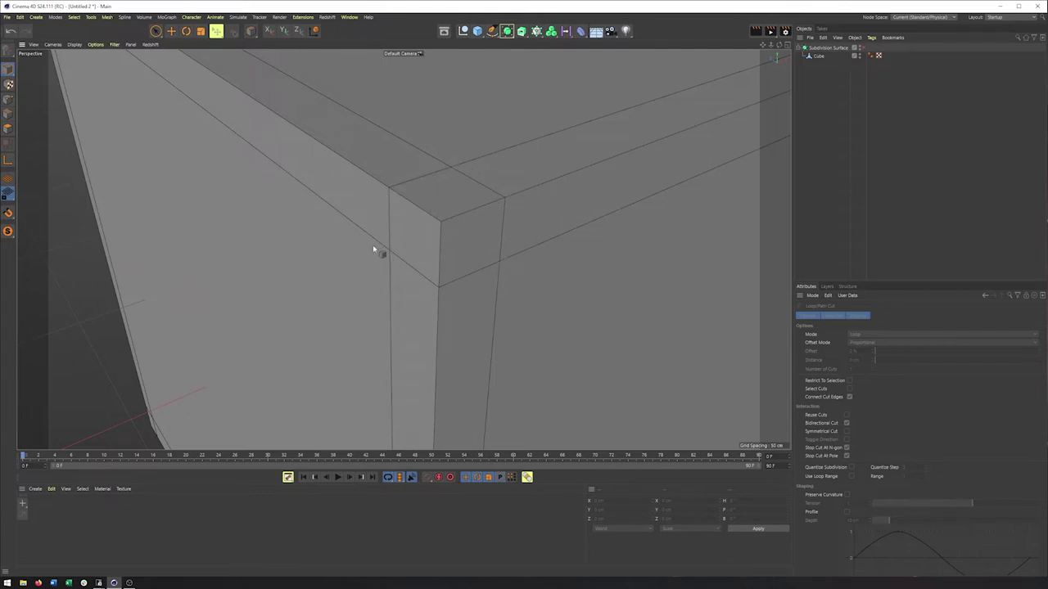
left_click_drag(421, 230, 502, 213, "alt")
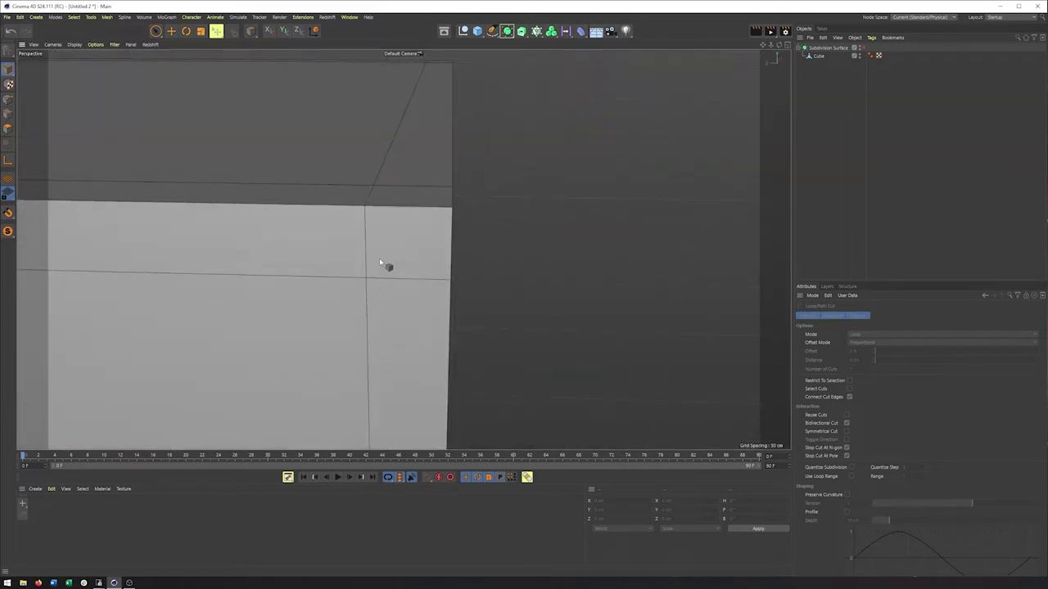
left_click_drag(381, 231, 455, 326, "alt")
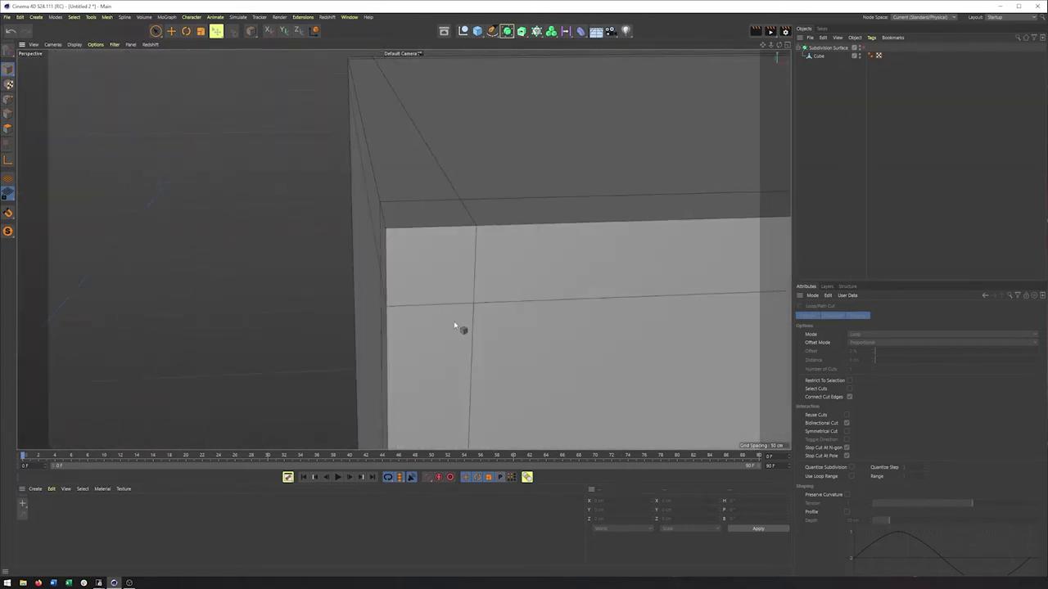
left_click_drag(406, 283, 444, 283, "alt")
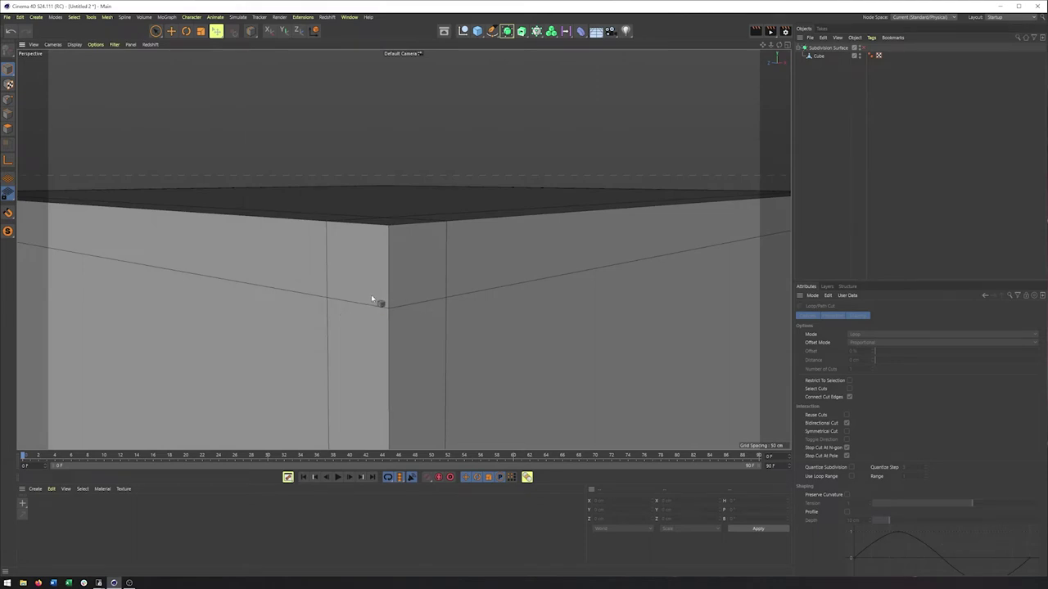
left_click_drag(373, 300, 424, 265, "alt")
Step: Toggle the Subdivision Surface on and off again to compare the cube's smoothed corner with its base mesh
left_click(862, 48)
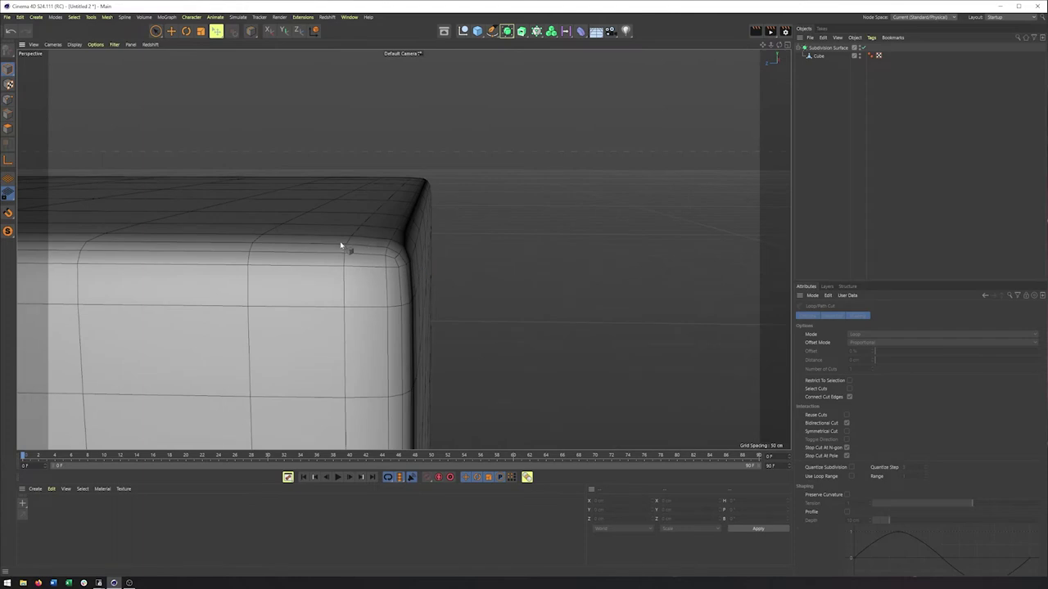
left_click(863, 49)
left_click_drag(328, 246, 398, 259, "alt")
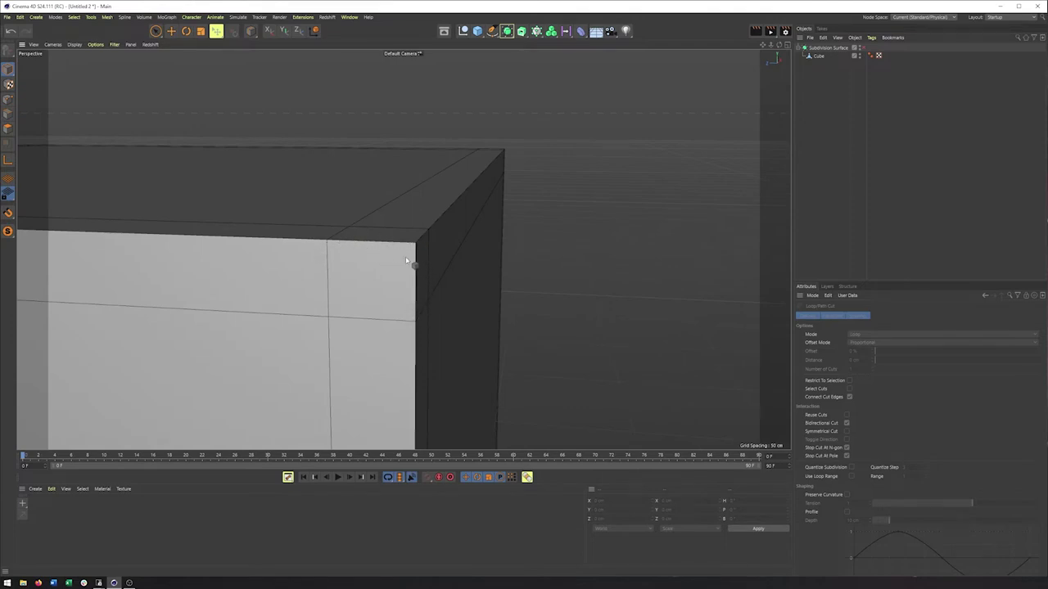
Step: Look over the cube's corners from both sides, then delete the loop-cut cube from the Subdivision Surface
left_click_drag(406, 261, 251, 262, "alt")
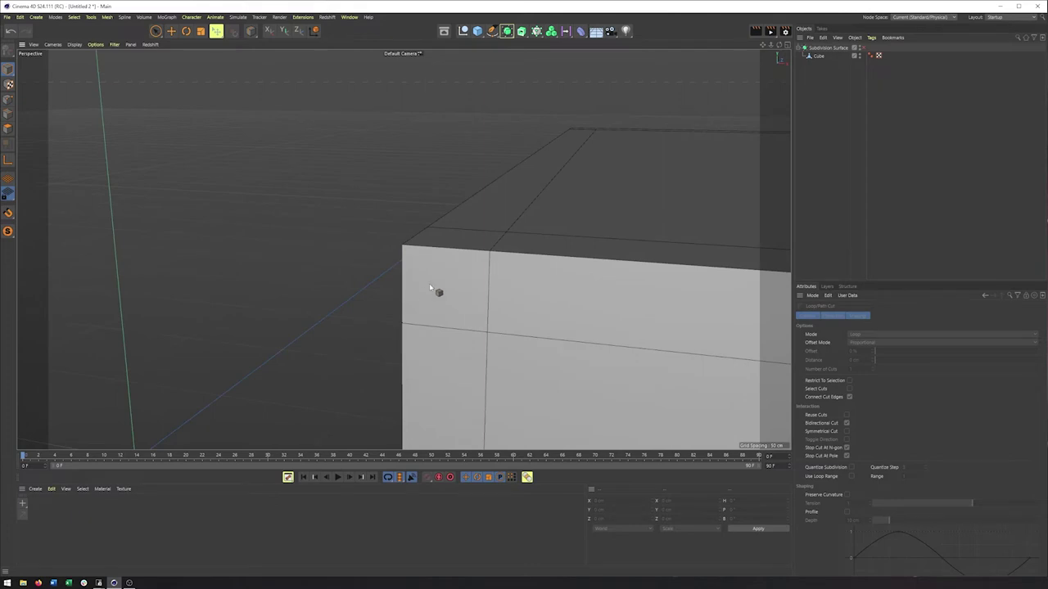
left_click_drag(414, 264, 504, 273, "alt")
right_click_drag(453, 272, 288, 272, "alt")
left_click_drag(404, 249, 506, 239, "alt")
right_click_drag(505, 238, 675, 183, "alt")
left_click(819, 55)
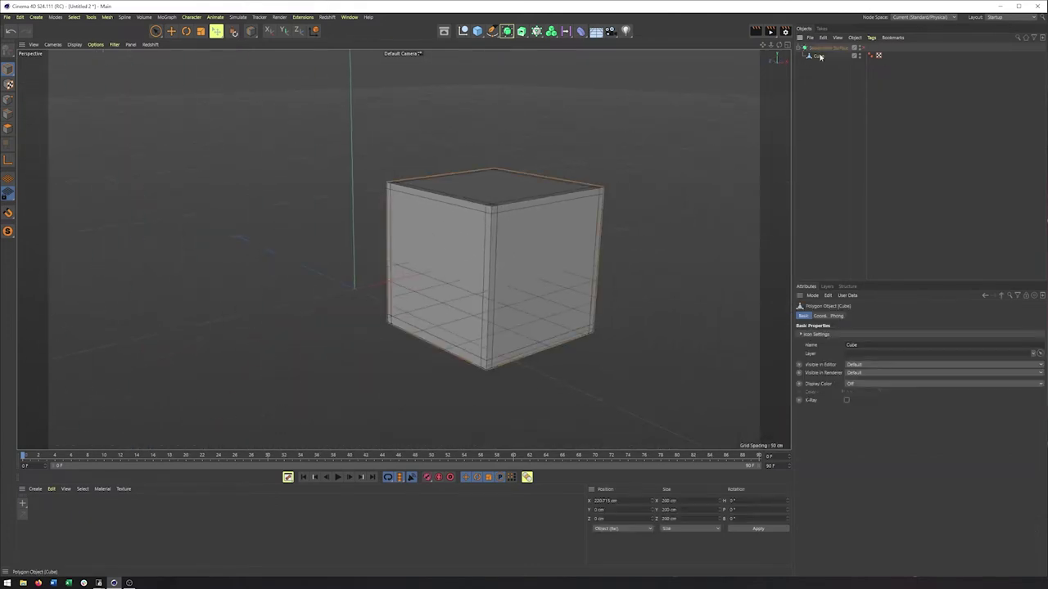
key("Delete")
Step: Add a new 200 cm cube primitive and make it editable
left_click(477, 33)
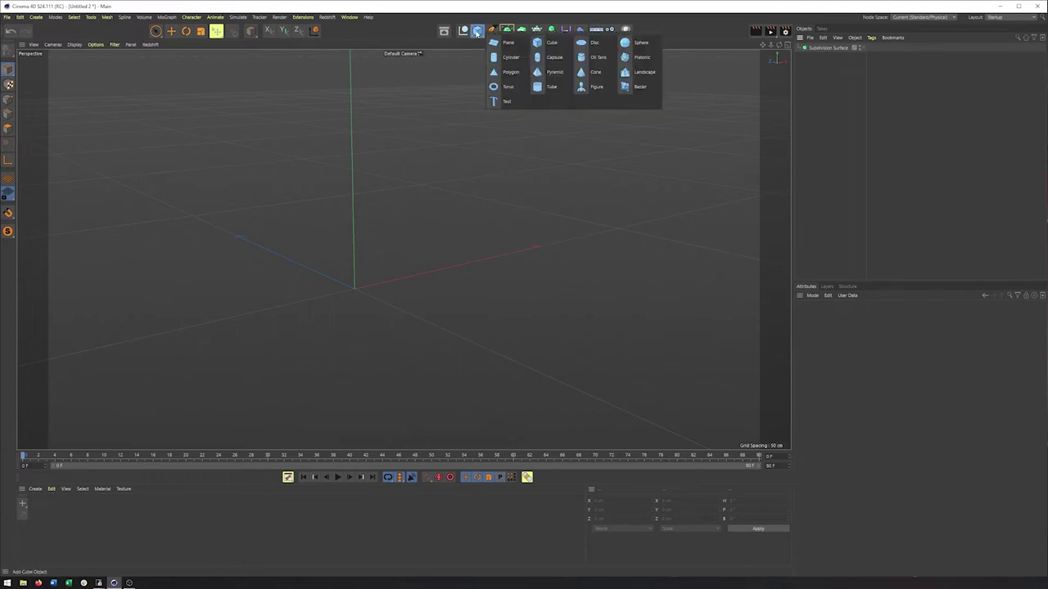
left_click(554, 42)
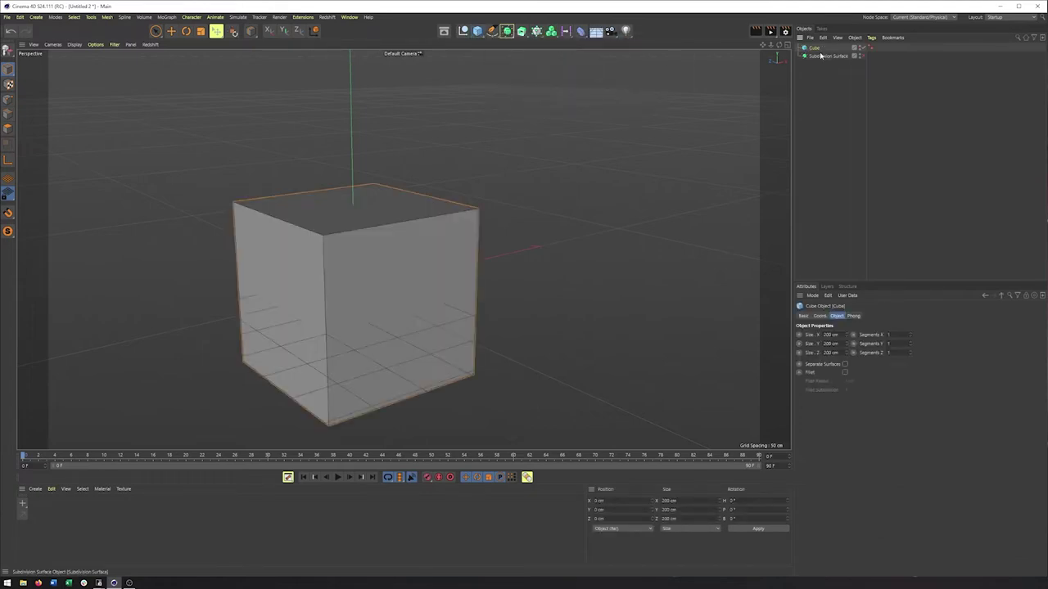
left_click_drag(327, 286, 461, 288, "alt")
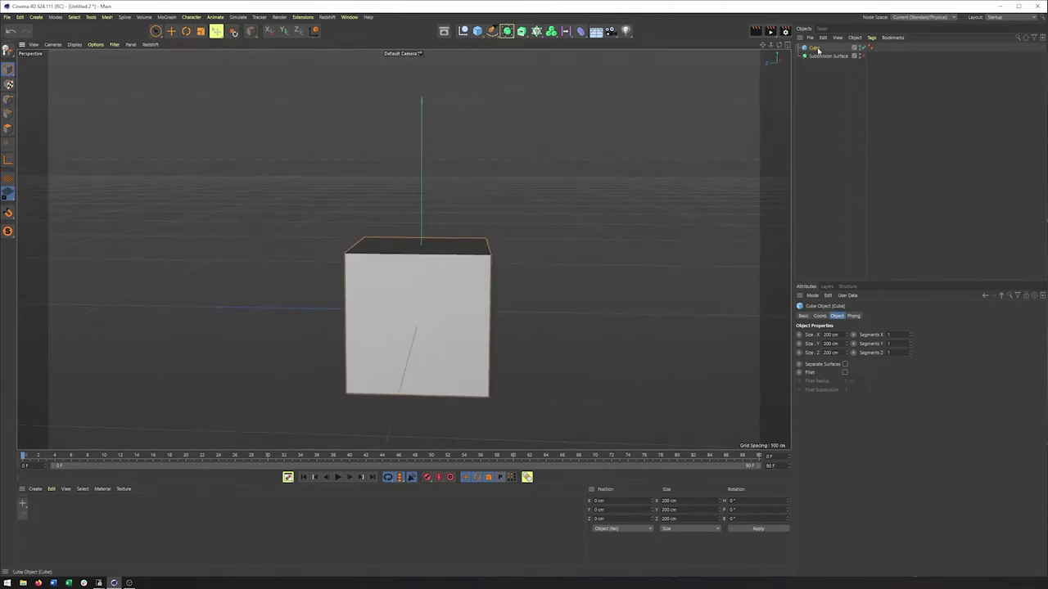
key("c")
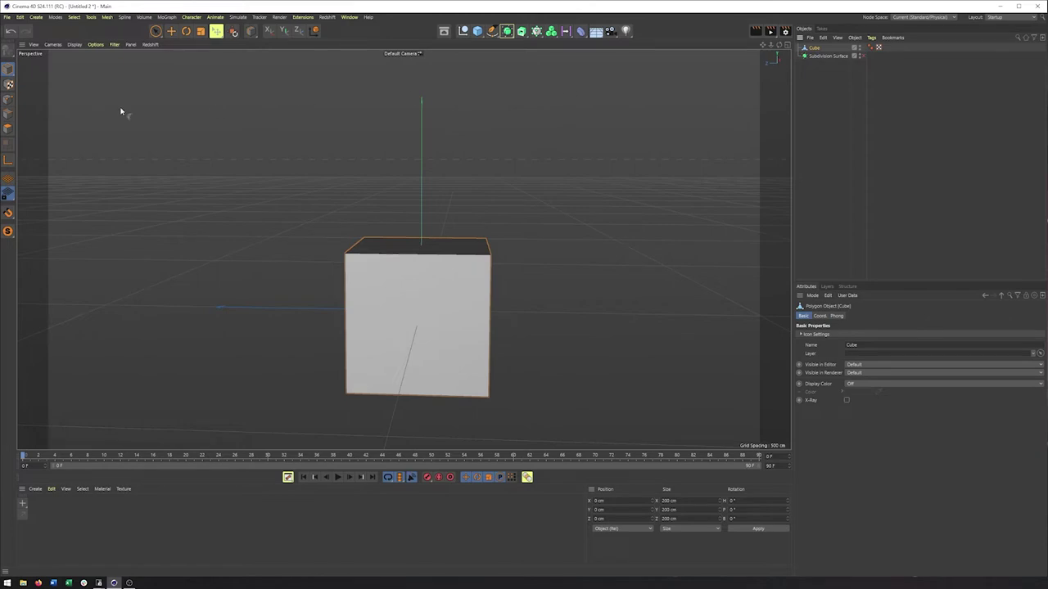
Step: Scale the cube into a flat slab about 92 cm in X and 10 cm in Y
left_click(201, 32)
left_click_drag(386, 266, 440, 285, "alt")
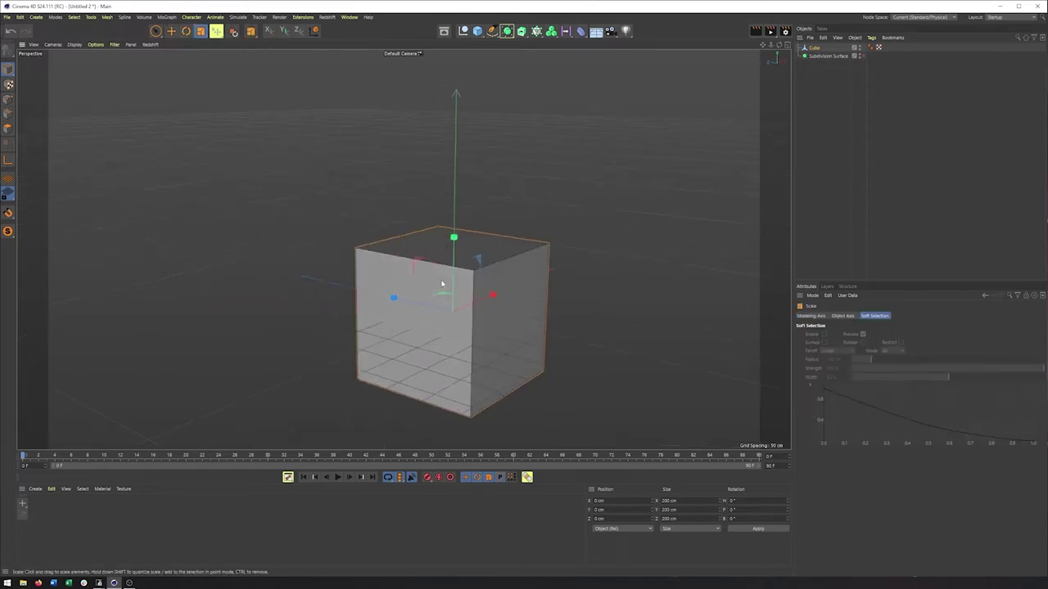
left_click_drag(456, 237, 422, 314)
right_click_drag(427, 312, 534, 303, "alt")
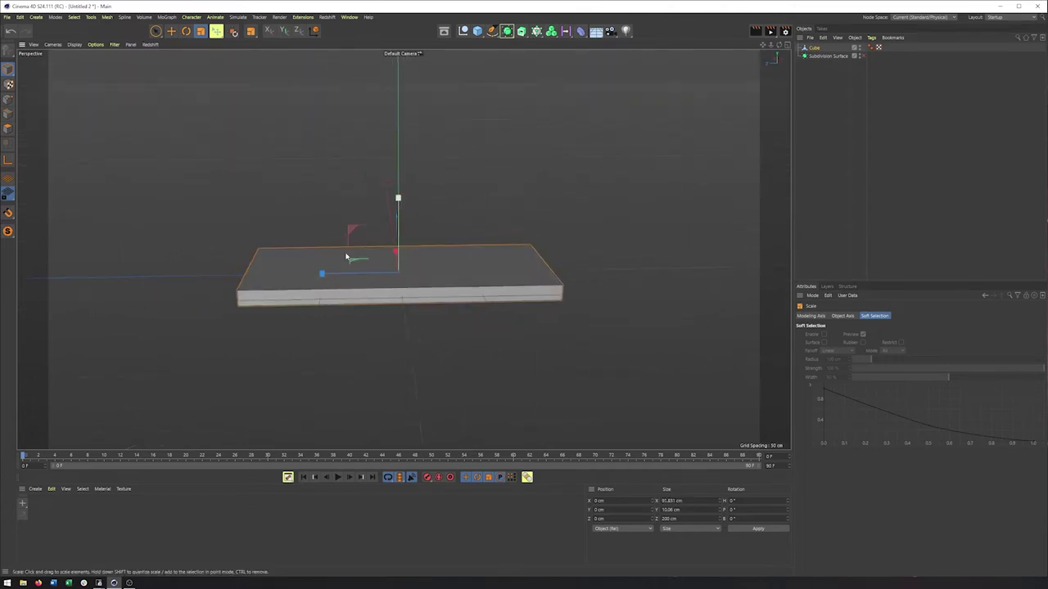
Step: In Edge mode, add two evenly spaced loop cuts across the slab's long side with Loop/Path Cut
left_click(8, 114)
middle_click_drag(323, 260, 361, 290, "alt")
left_click_drag(361, 290, 365, 285, "alt")
middle_click_drag(441, 297, 399, 296, "alt")
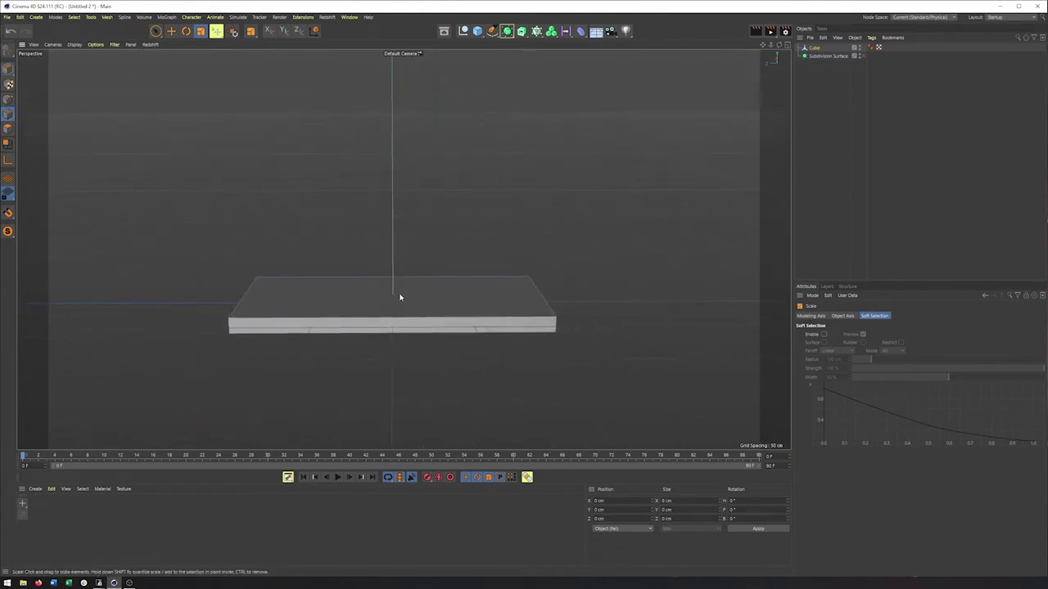
right_click(445, 197)
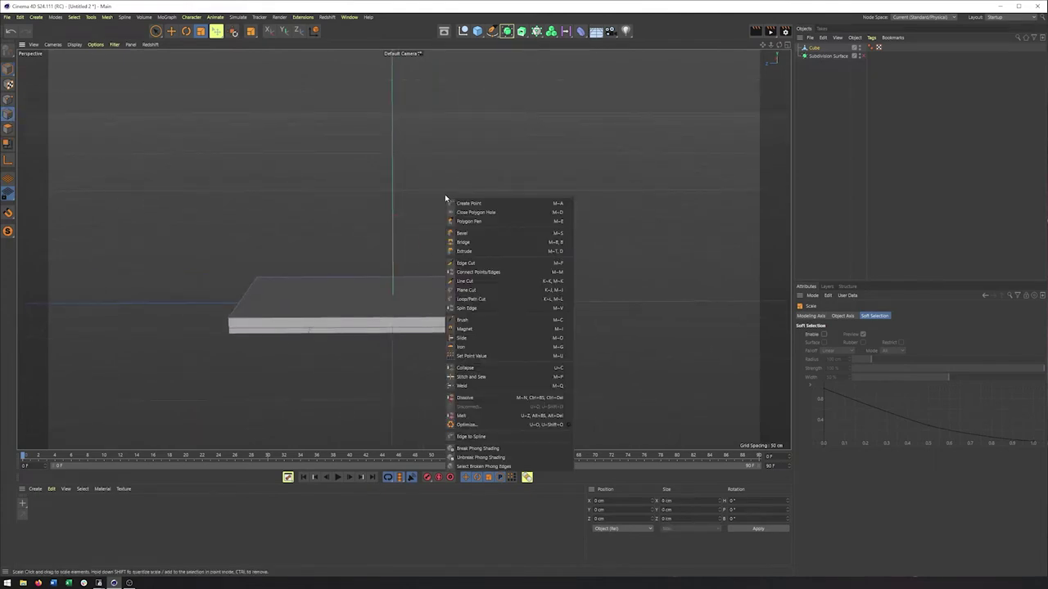
left_click(480, 299)
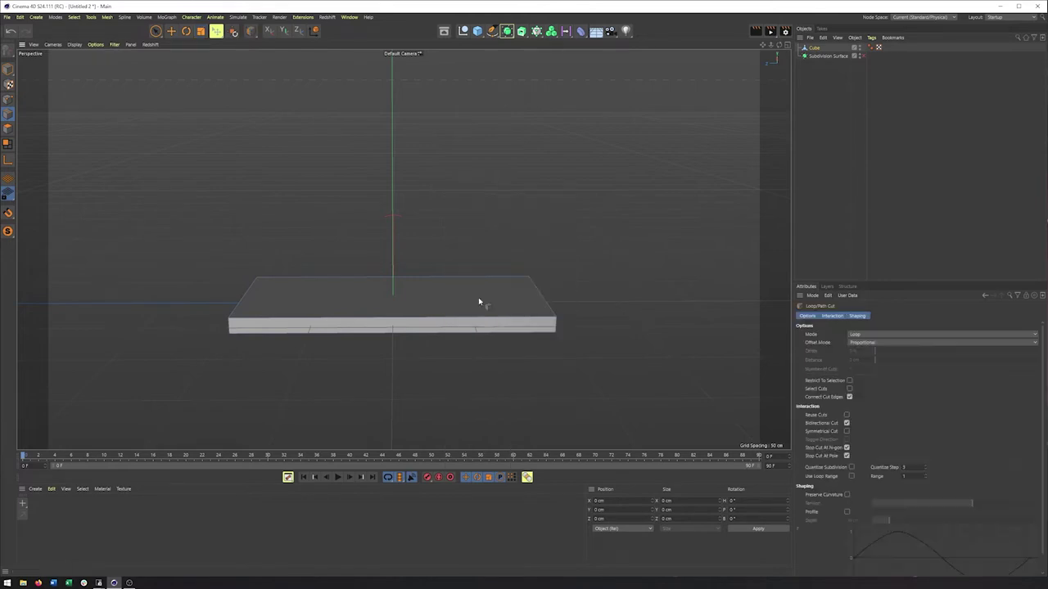
left_click(394, 324)
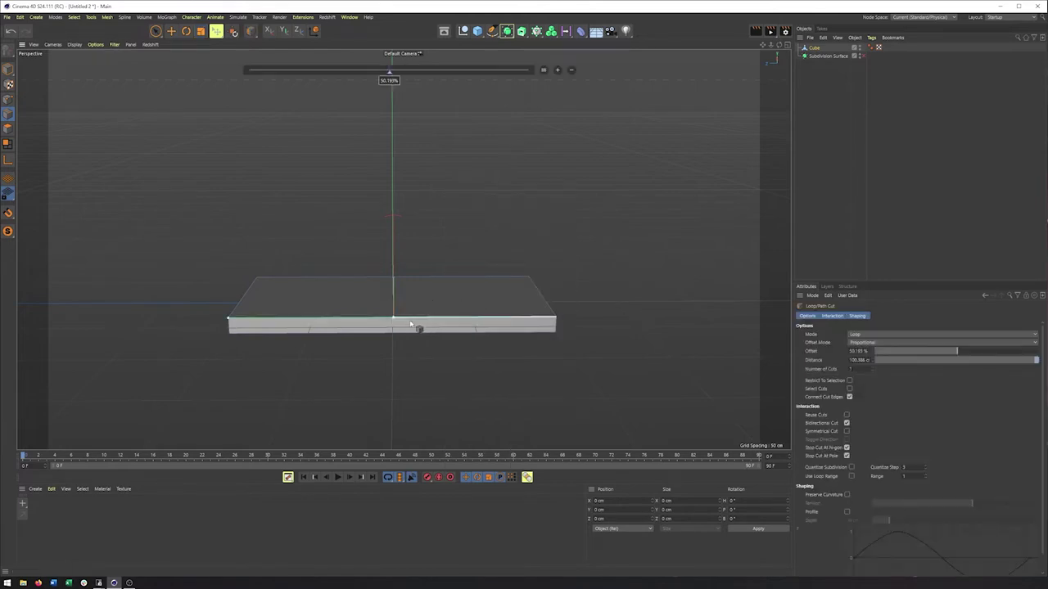
left_click(872, 368)
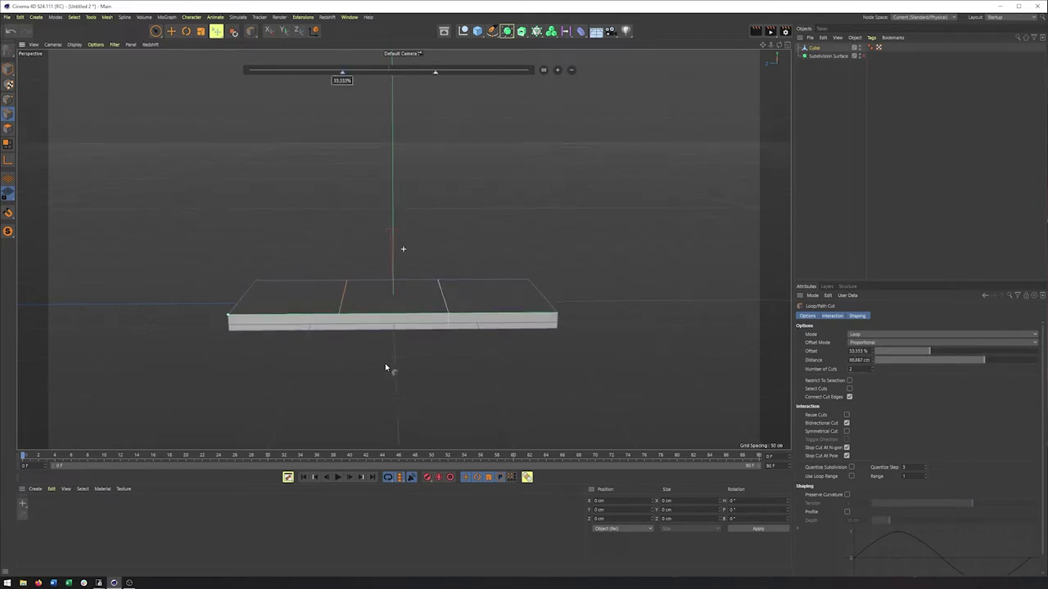
Step: Select the points of both loop cuts and scale them outward along Z to about 179 cm, close to the slab's ends
left_click(7, 100)
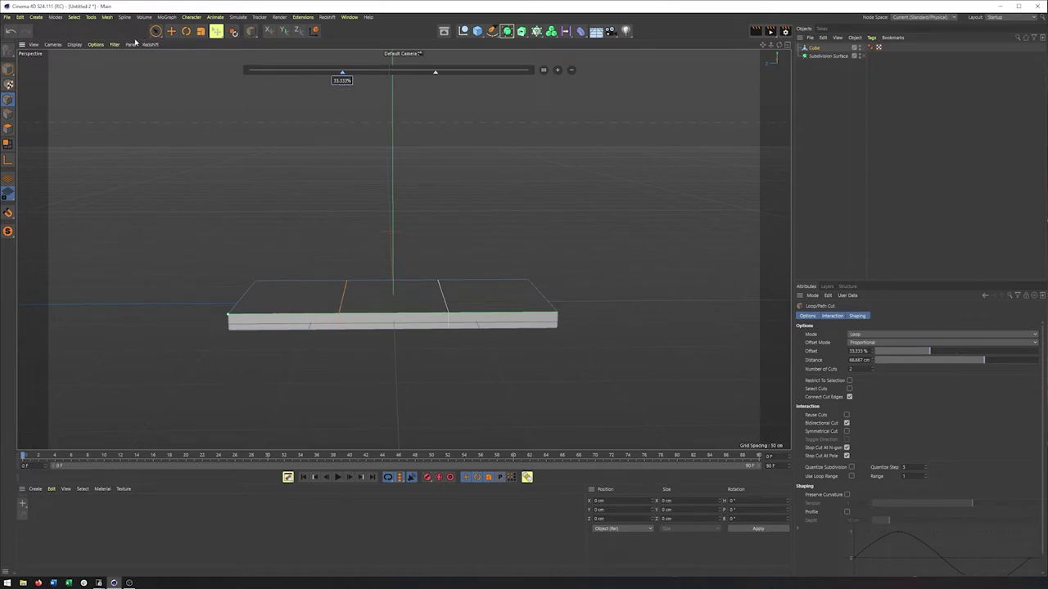
left_click_drag(155, 32, 182, 61)
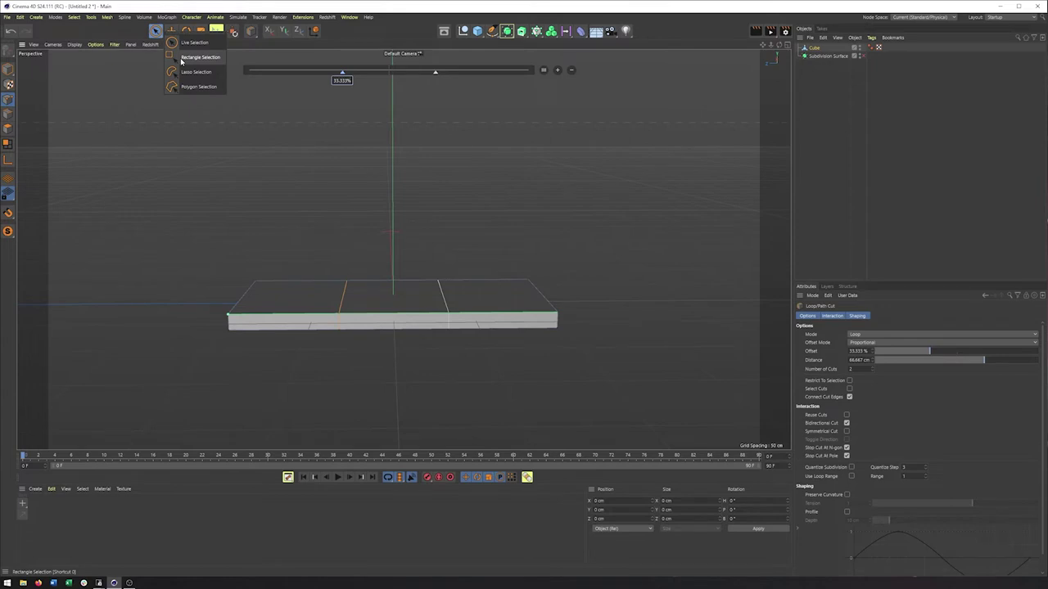
left_click(182, 59)
left_click_drag(293, 234, 460, 362)
key("t")
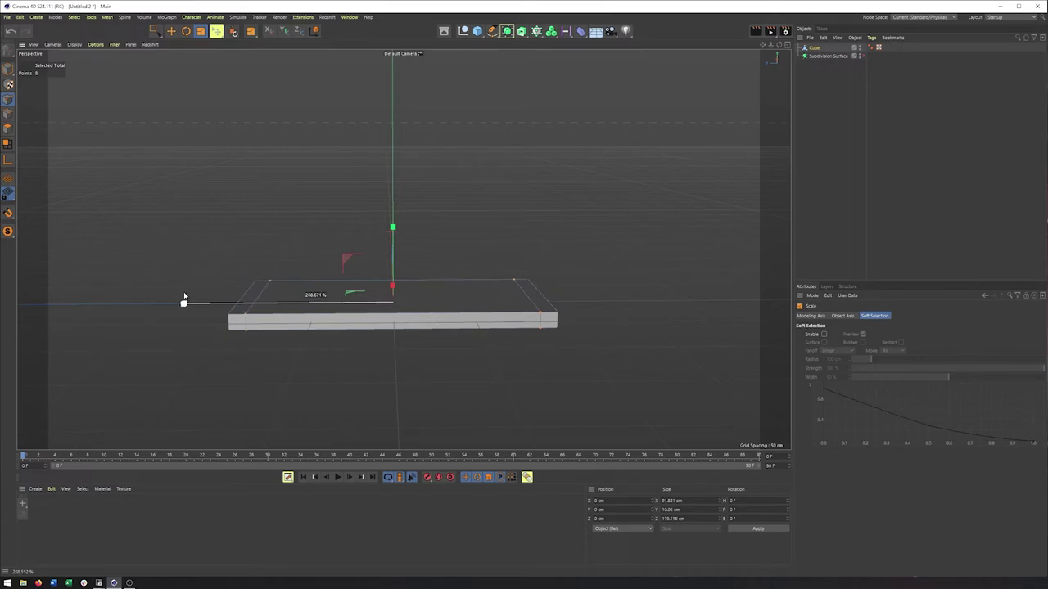
Step: Add a lengthwise loop cut near one long edge of the slab to mark out the backrest strip
left_click_drag(253, 325, 364, 329, "alt")
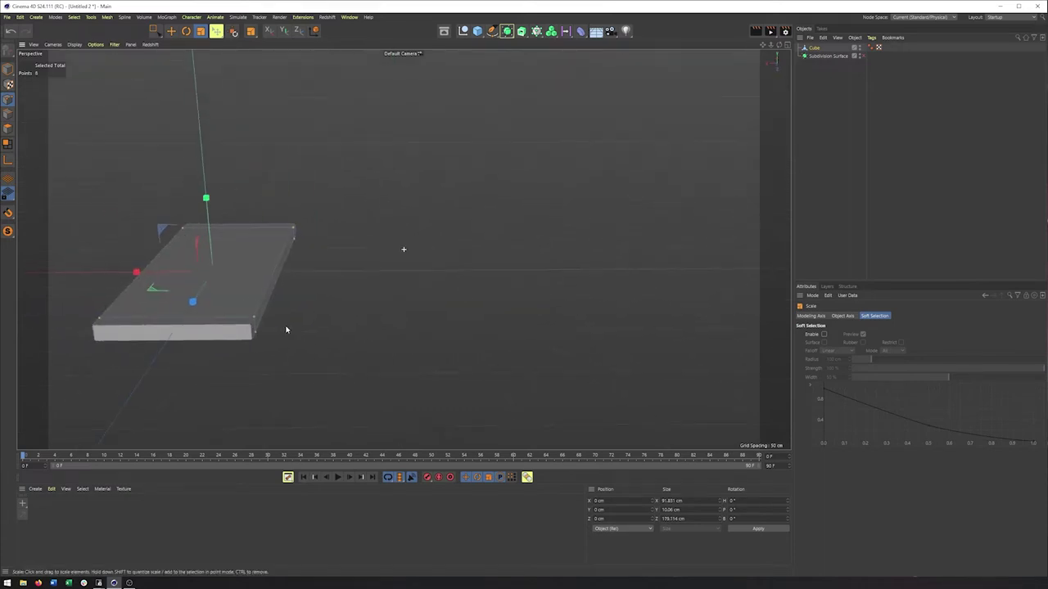
middle_click_drag(287, 327, 448, 320, "alt")
right_click(421, 282)
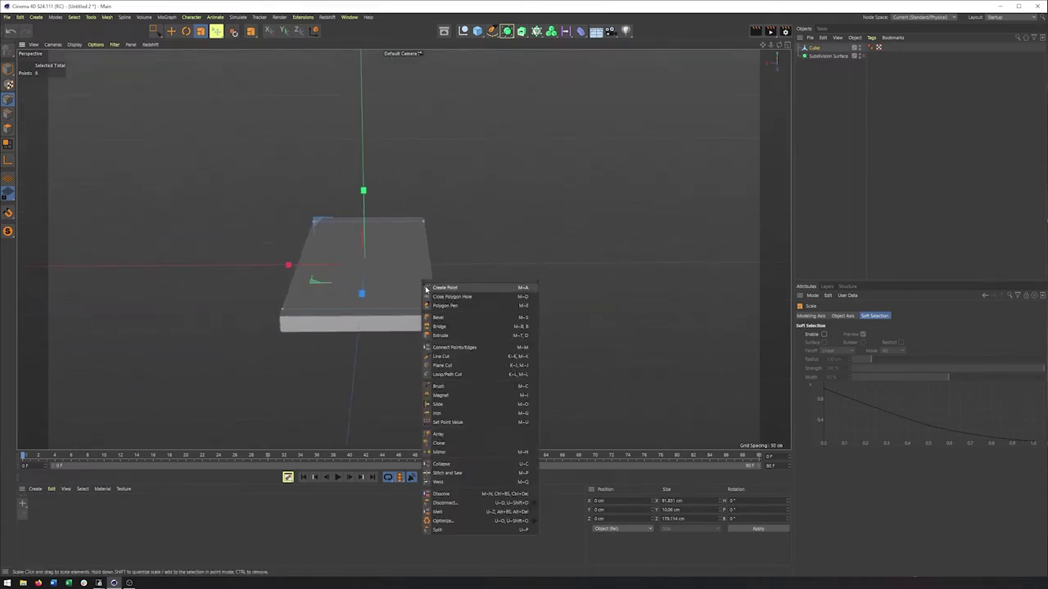
left_click(474, 374)
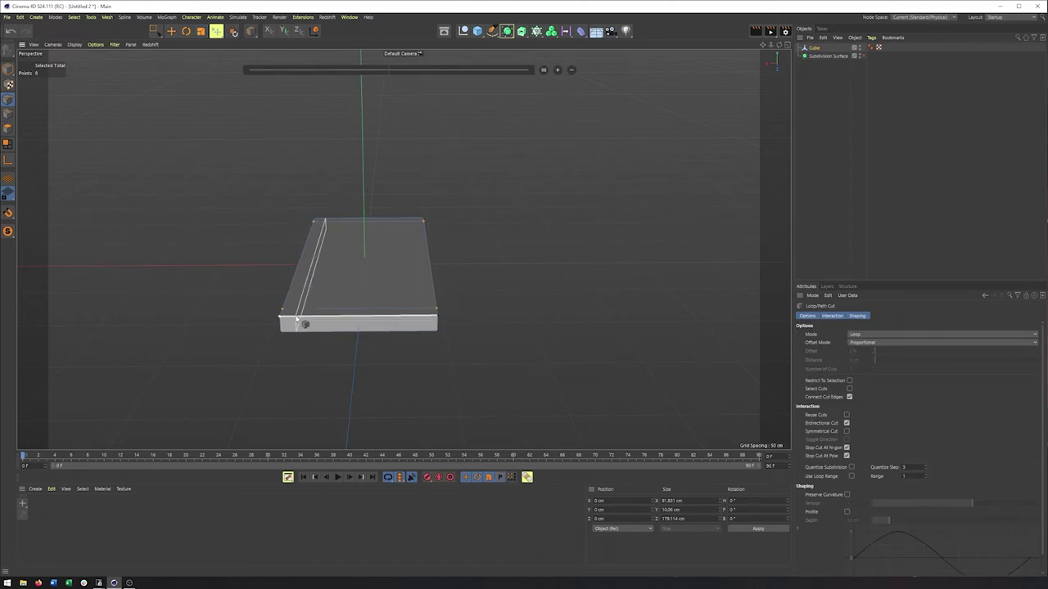
left_click(303, 321)
left_click_drag(303, 321, 236, 292, "alt")
key("space")
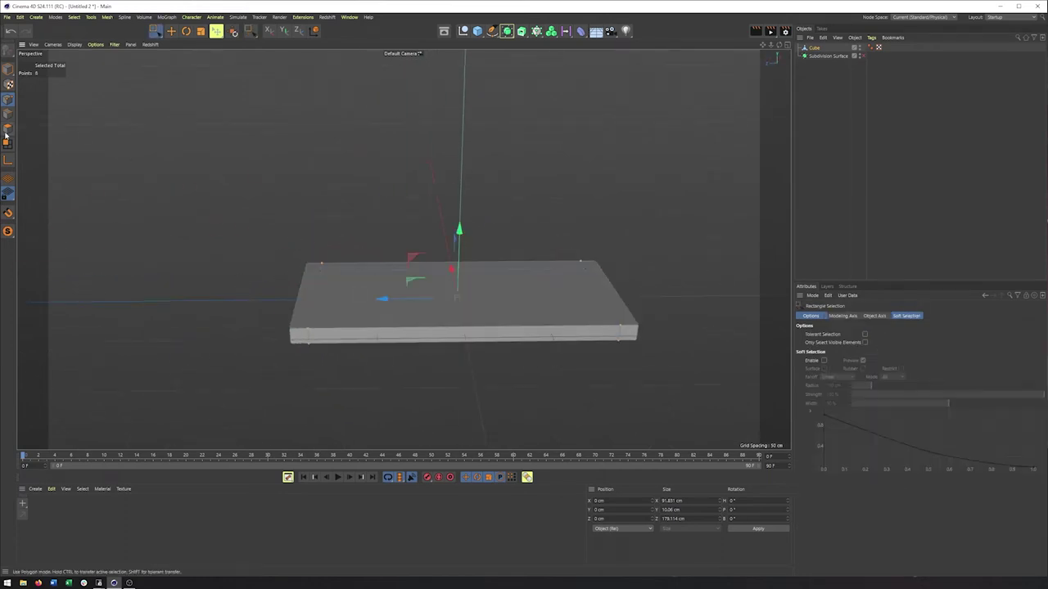
Step: In Polygon mode, select the five top polygons forming the backrest strip and both armrest strips with Live Selection
left_click(7, 129)
left_click(155, 31)
left_click(192, 39)
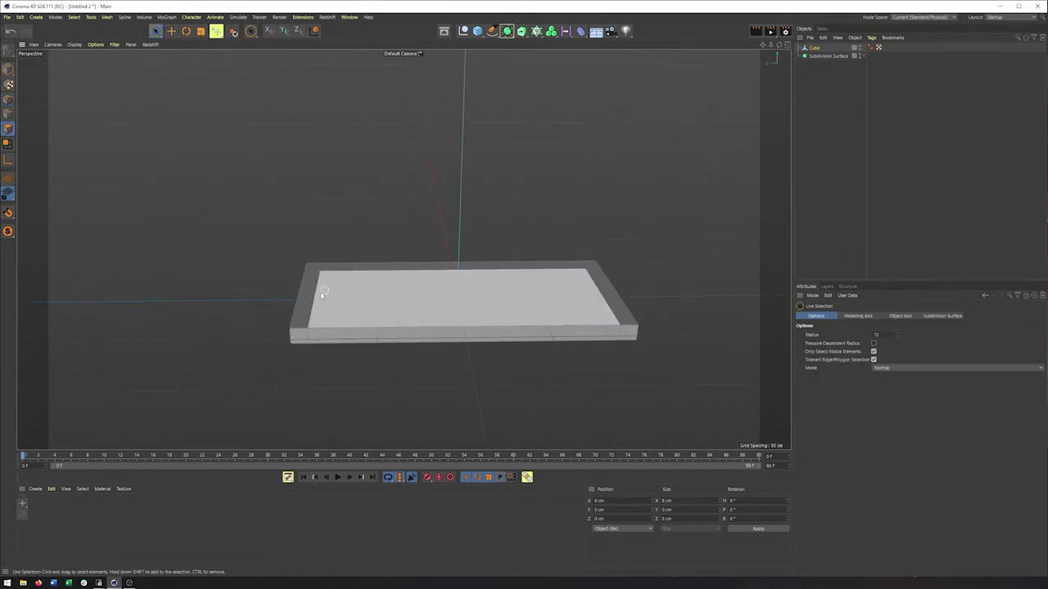
left_click(310, 297)
mouse_move(309, 297)
left_mouse_down("alt")
mouse_move(328, 238)
mouse_move(604, 261)
mouse_move(603, 284)
left_mouse_up("alt")
left_click_drag(507, 314, 555, 269, "alt")
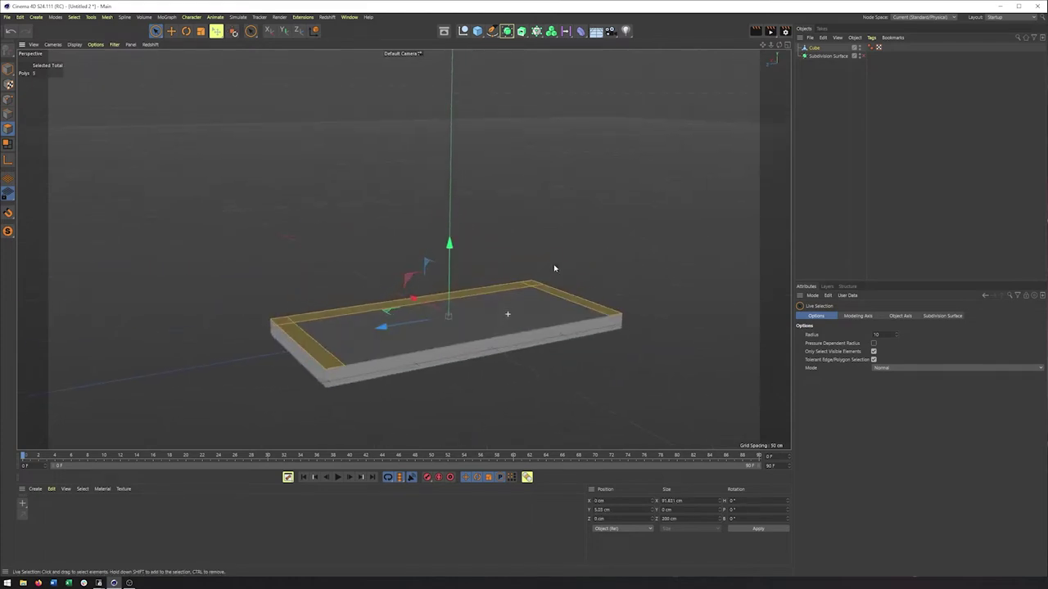
Step: Extrude the selected armrest and backrest polygons upward by about 31.8 cm
right_click(634, 190)
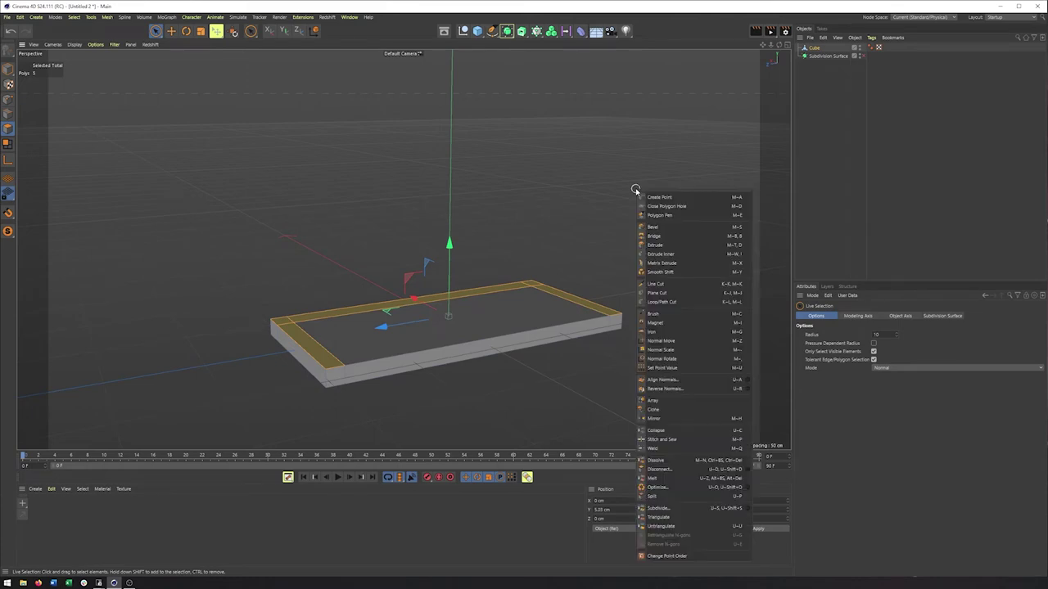
left_click(663, 246)
left_click_drag(602, 219, 652, 219)
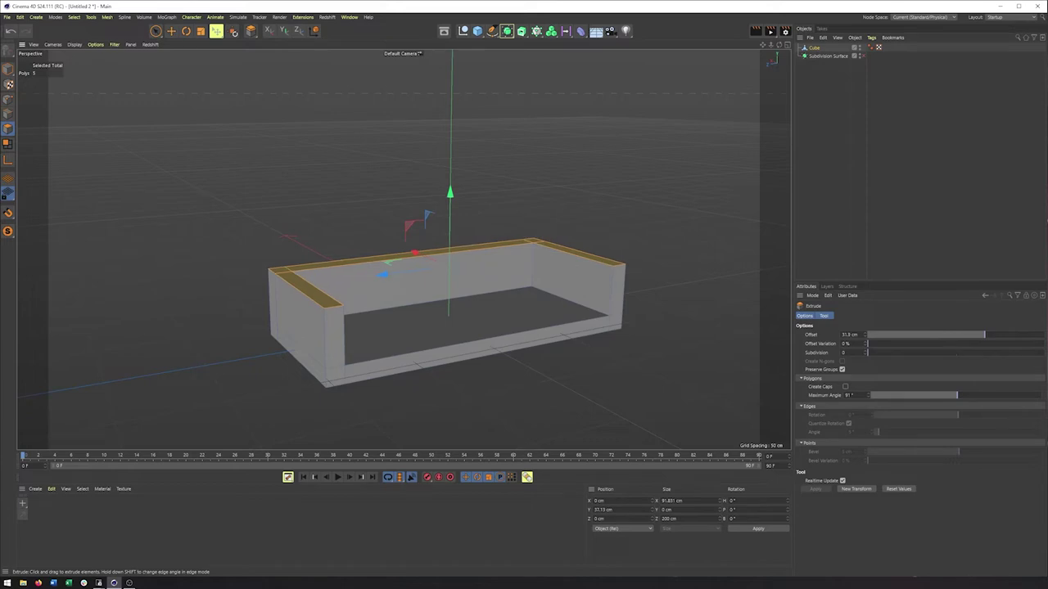
left_click_drag(505, 318, 544, 325, "alt")
key("space")
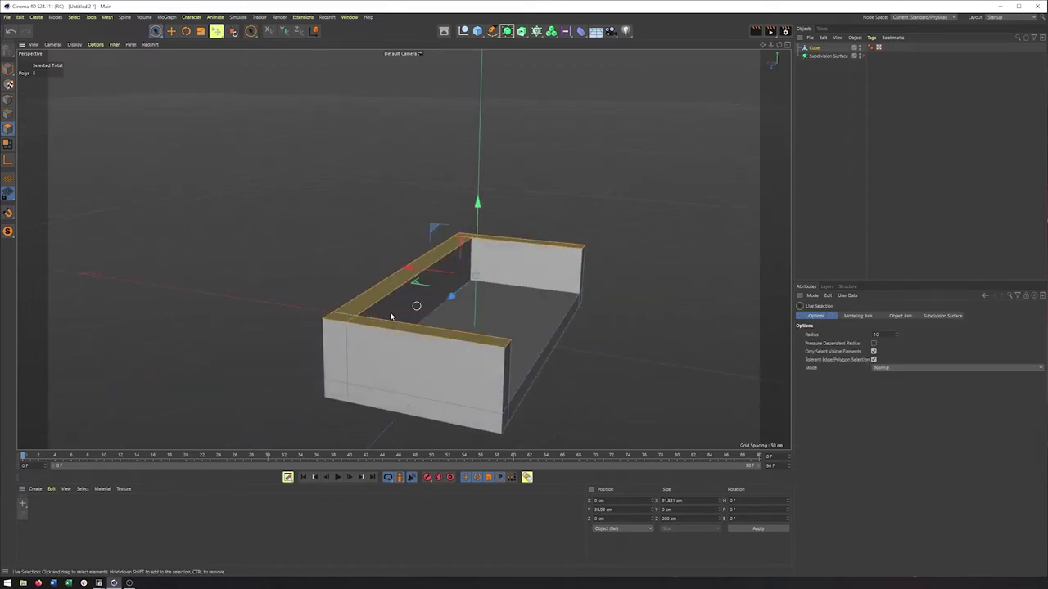
Step: Deselect the two armrest top polygons, keeping only the three backrest polygons selected
left_click_drag(390, 316, 352, 321, "alt")
left_click(374, 352, "ctrl")
left_click(626, 266, "ctrl")
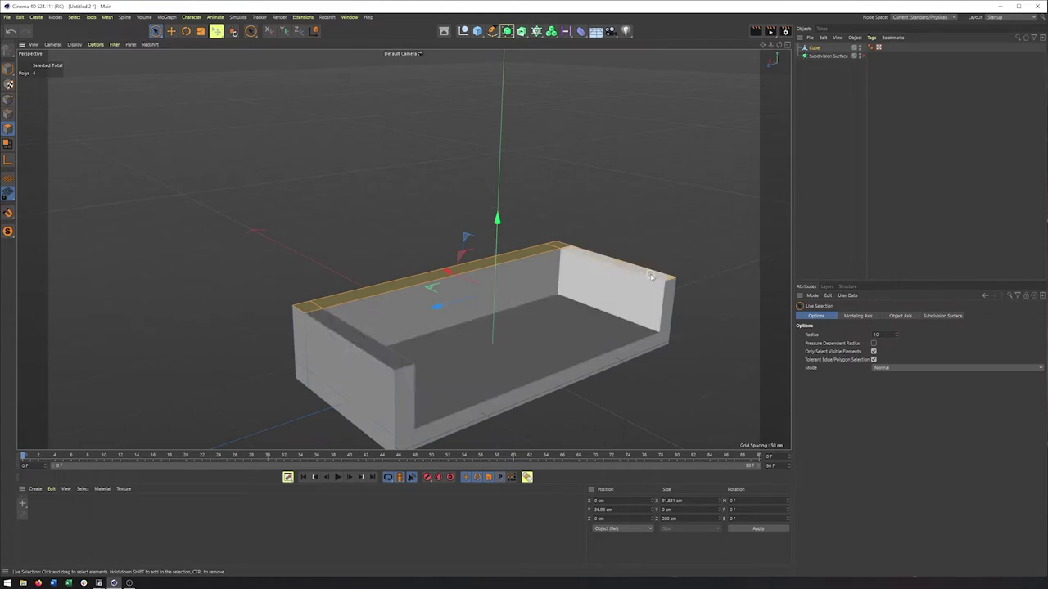
left_click_drag(496, 327, 459, 346, "alt")
left_click_drag(418, 275, 364, 282, "alt")
Step: Extrude the backrest's top polygons upward by about 34.4 cm
right_click(336, 177)
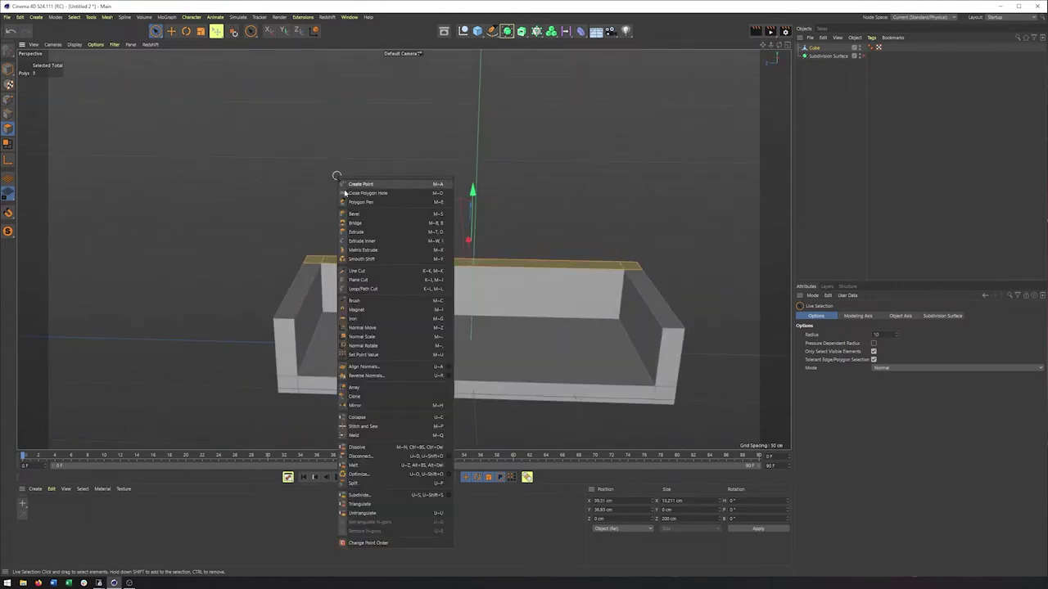
left_click(353, 236)
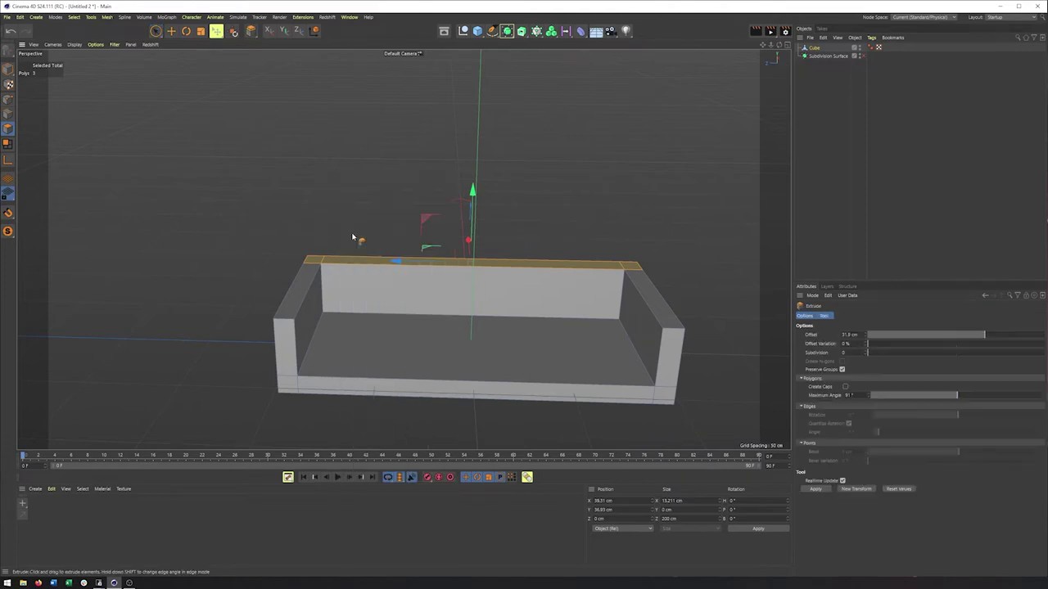
left_click_drag(317, 209, 374, 210)
left_click_drag(266, 272, 367, 281, "alt")
left_click_drag(301, 269, 407, 267, "alt")
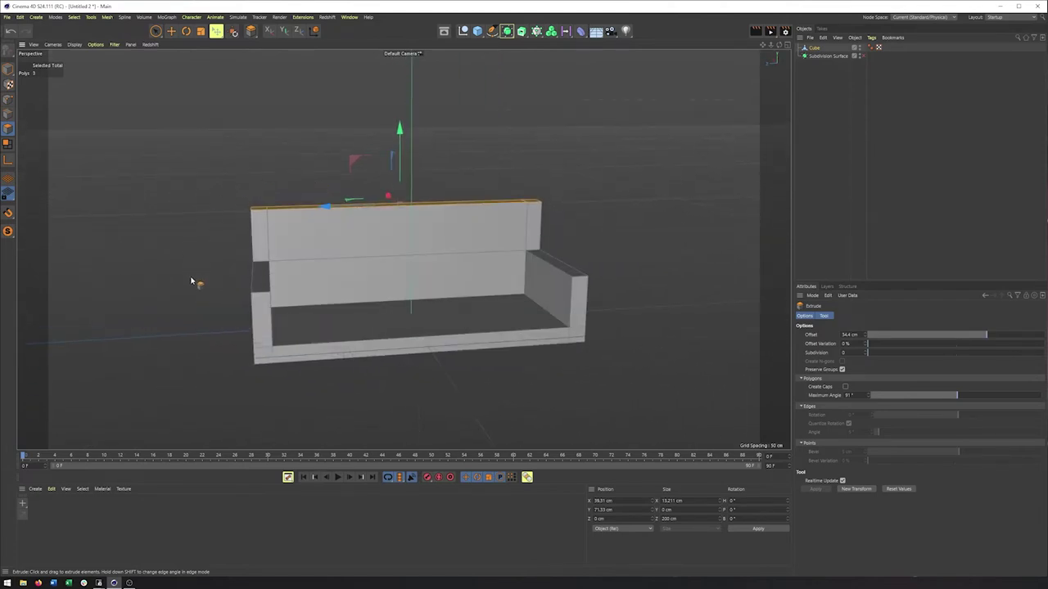
Step: Return to Model mode, place the sofa mesh inside the Subdivision Surface and enable the generator to inspect the smoothed shape
left_click(8, 70)
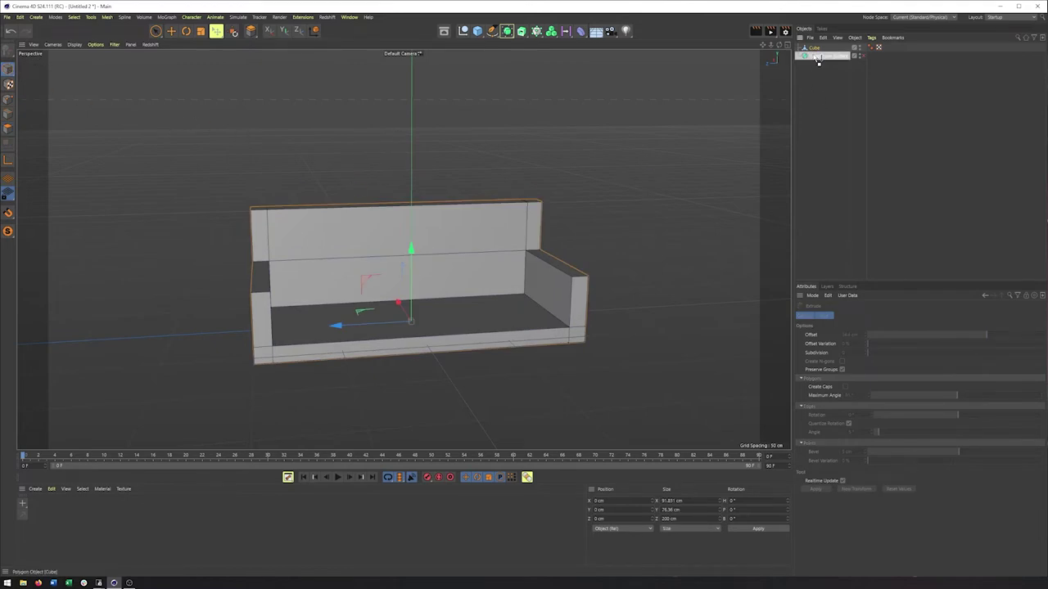
left_click_drag(818, 59, 823, 53)
left_click(831, 48)
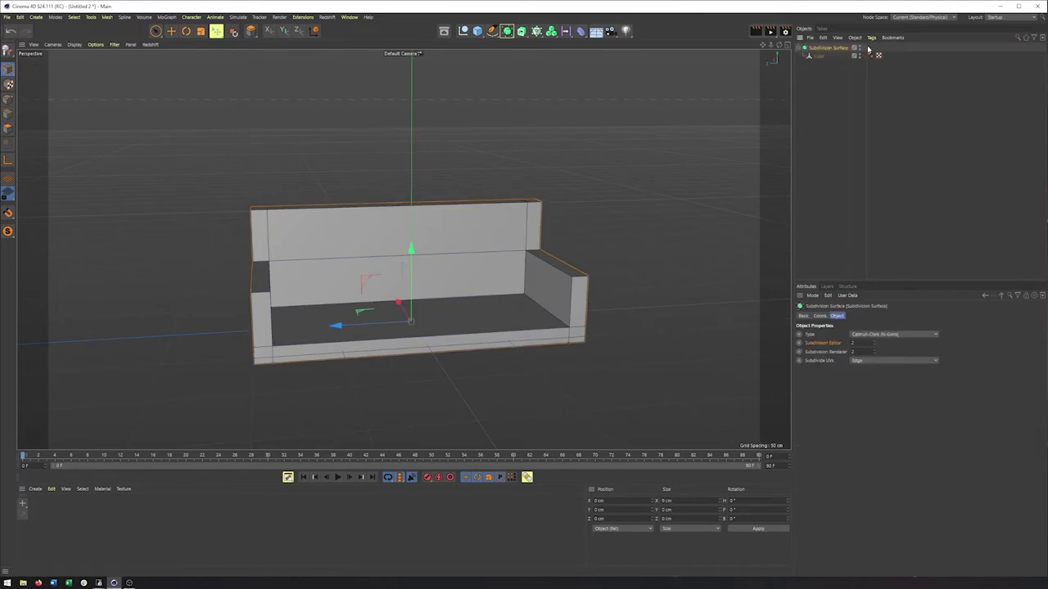
left_click(864, 48)
left_click_drag(409, 262, 503, 285, "alt")
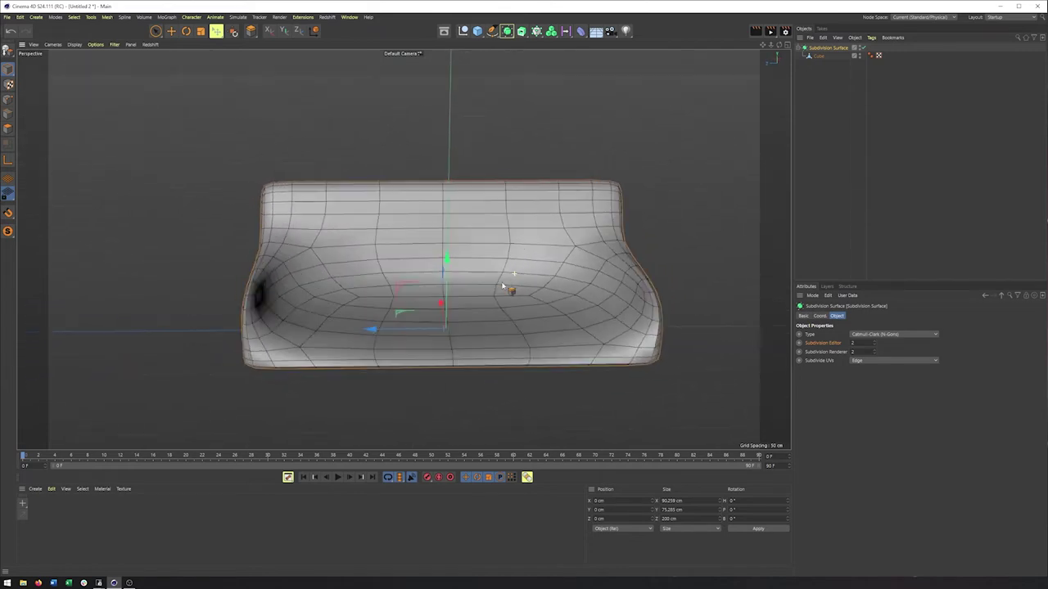
Step: Select the cube mesh inside the Subdivision Surface, switch to edge mode and examine the smoothed sofa from the front and side
left_click(822, 57)
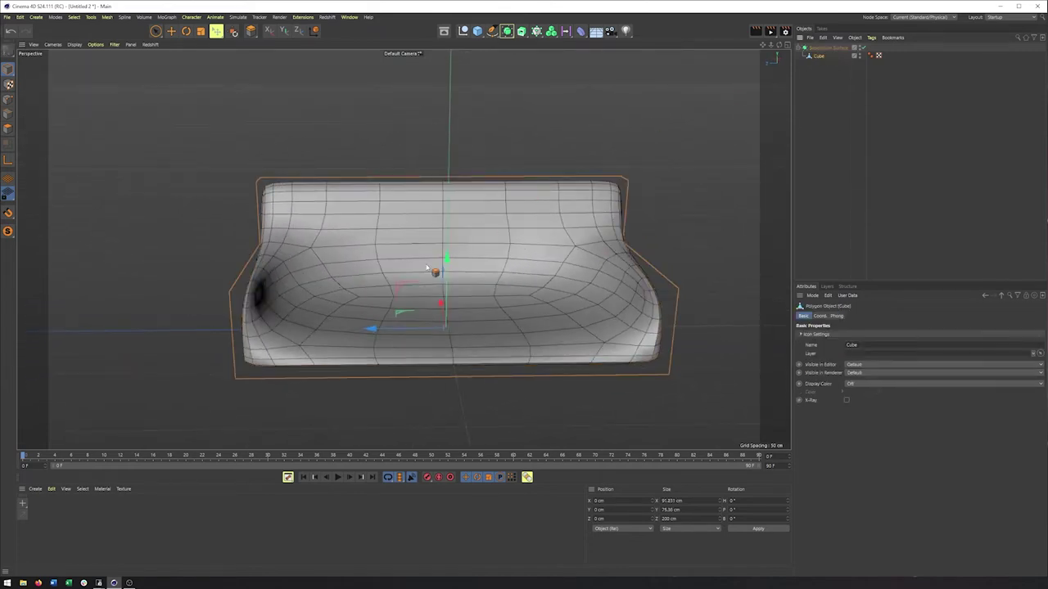
left_click_drag(433, 269, 246, 187, "alt")
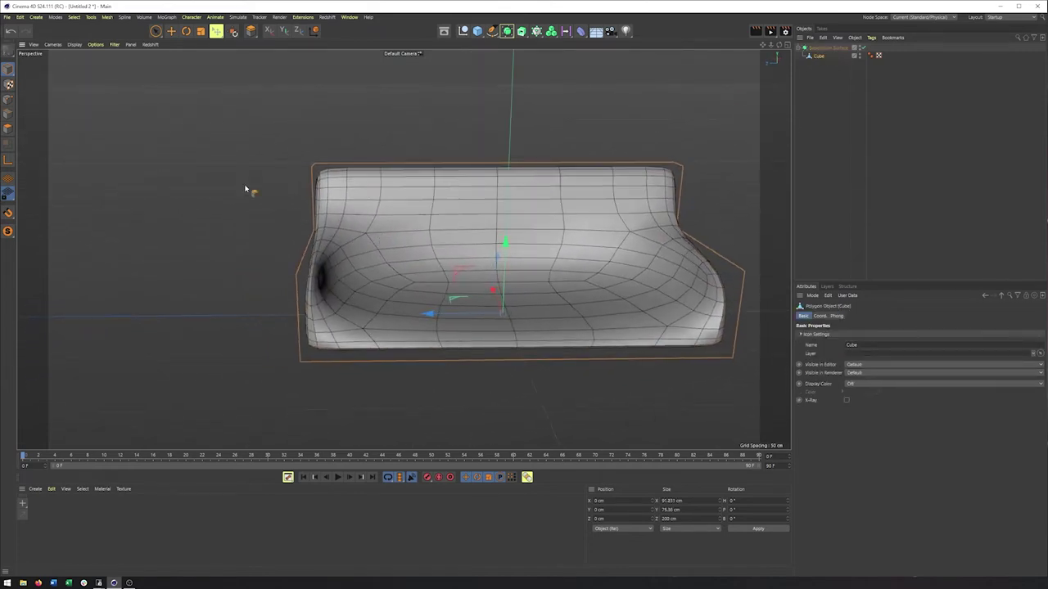
left_click(6, 115)
key("d")
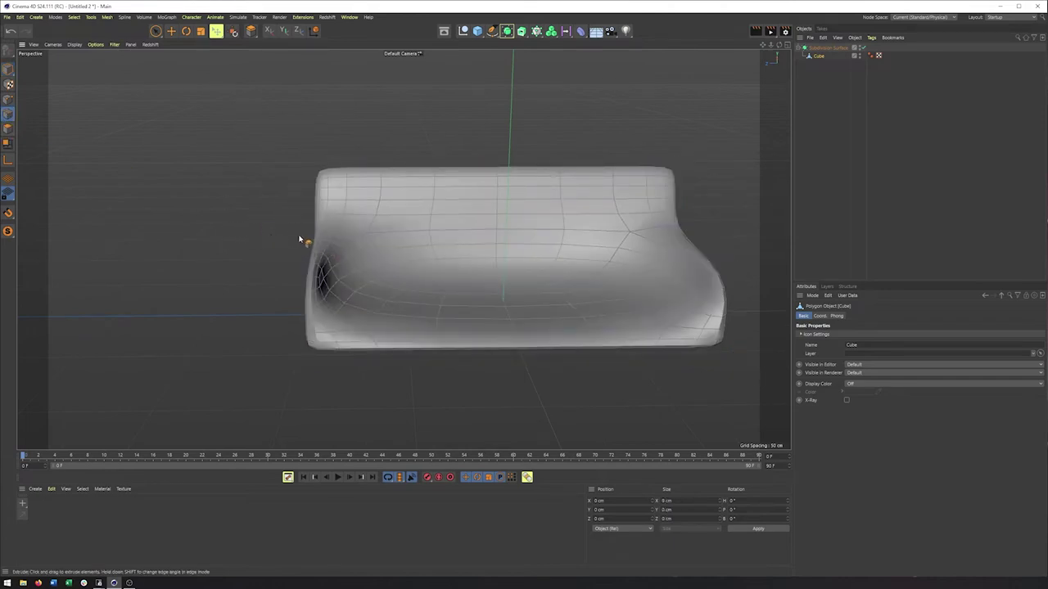
left_click_drag(299, 240, 310, 259, "alt")
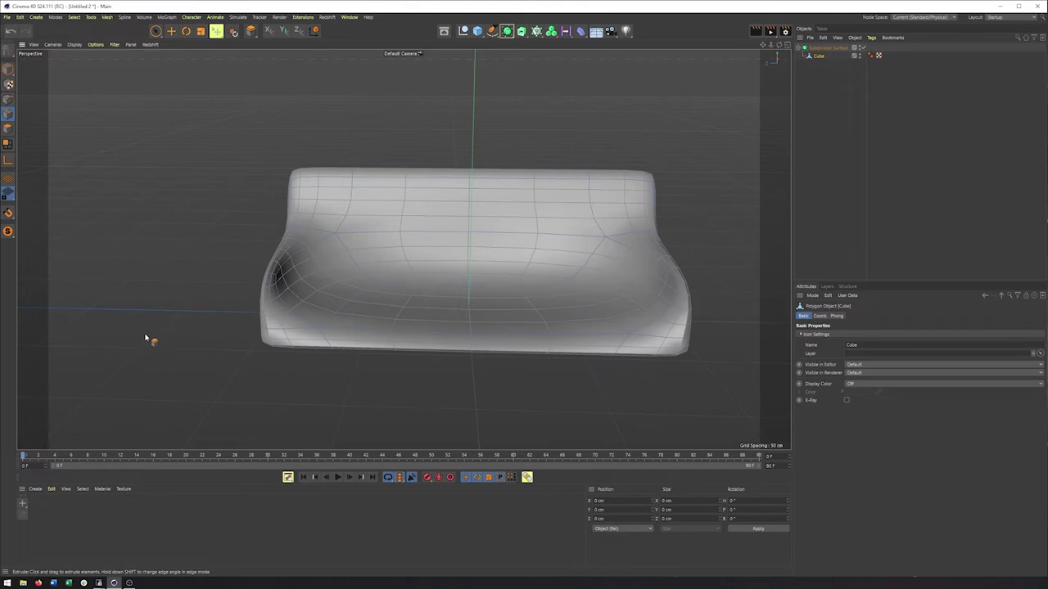
middle_click_drag(380, 347, 313, 343, "alt")
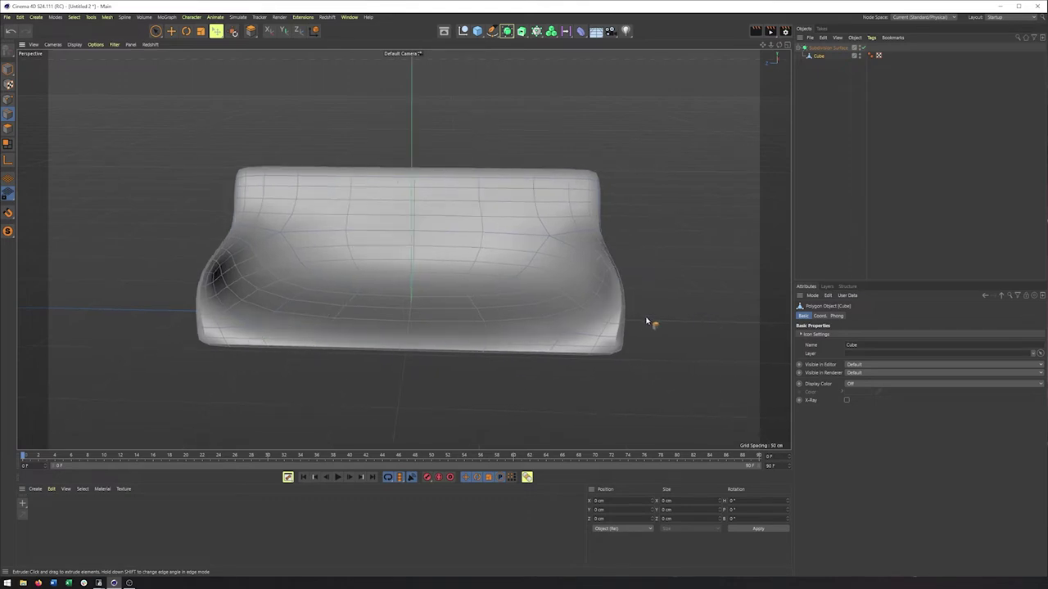
left_click_drag(240, 332, 442, 344, "alt")
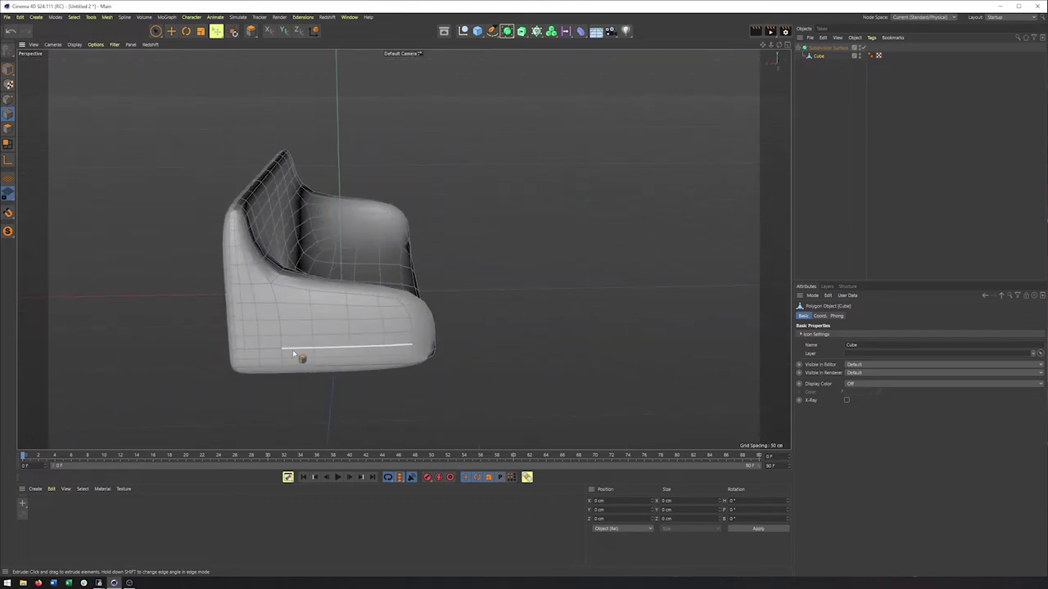
left_click_drag(367, 353, 253, 356, "alt")
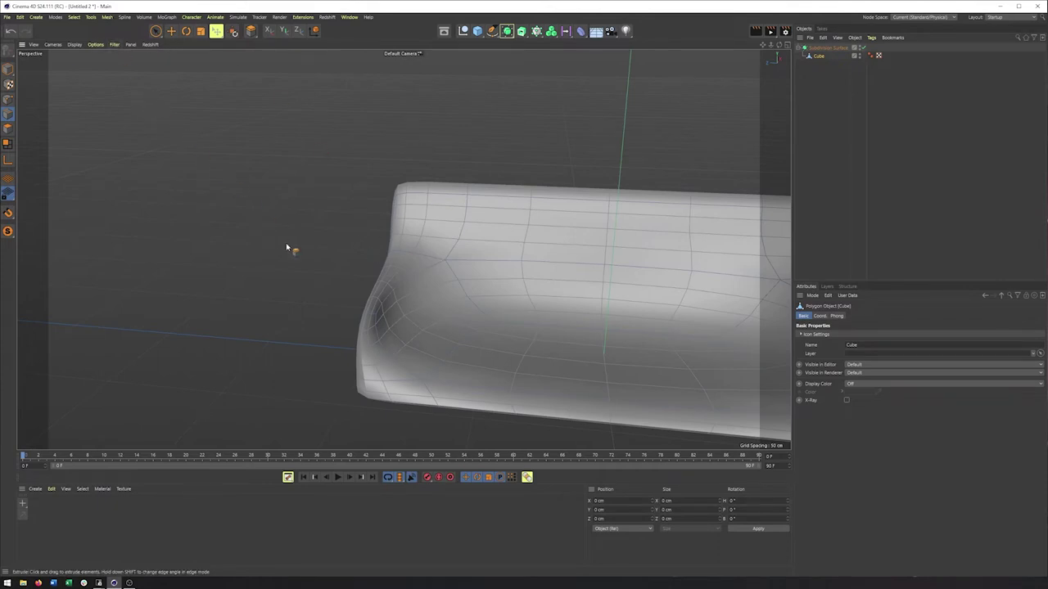
Step: With the Loop/Path Cut tool, add a loop cut near the left armrest's outer edge at about 14 % offset
left_click_drag(287, 248, 342, 259, "alt")
right_click(325, 251)
left_click(366, 350)
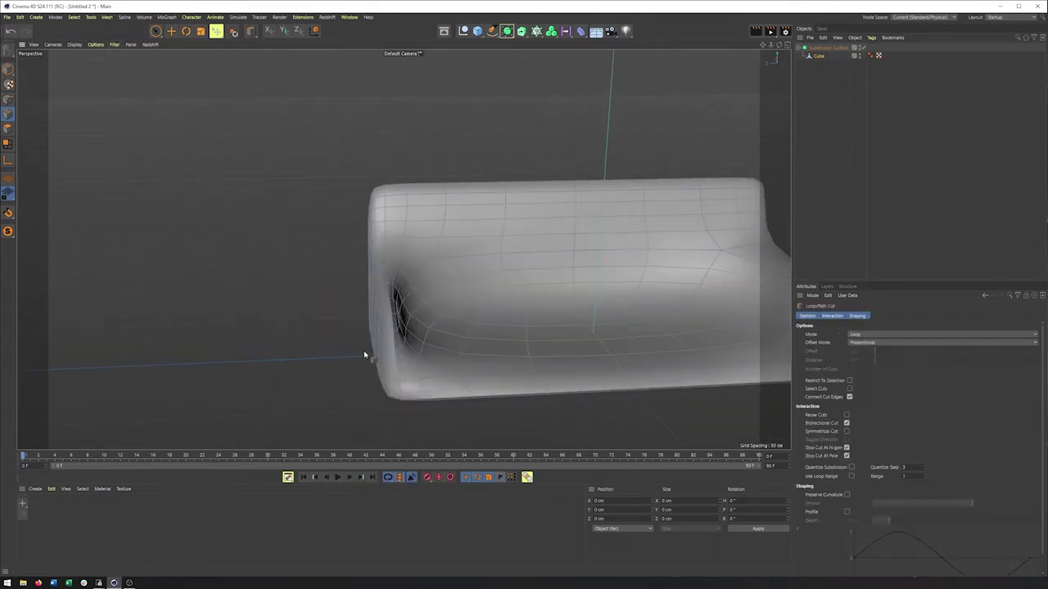
mouse_move(364, 351)
left_mouse_down("alt")
mouse_move(386, 320)
mouse_move(343, 336)
mouse_move(361, 341)
left_mouse_up("alt")
right_click_drag(361, 341, 479, 322, "alt")
left_click_drag(360, 307, 361, 279, "alt")
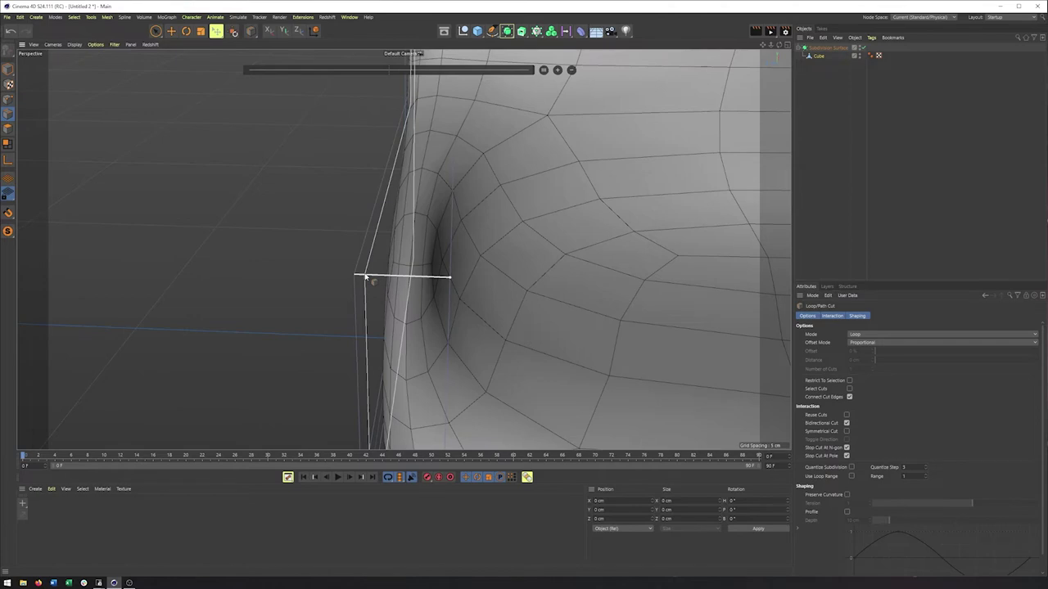
left_click(368, 279)
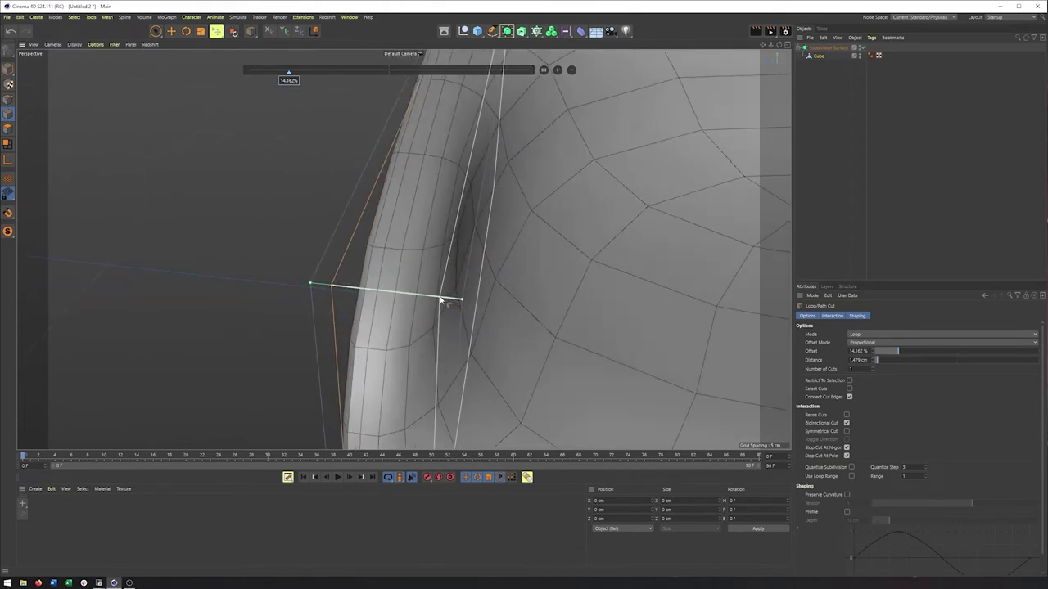
Step: Add loop cuts near the left armrest's inner edge at about 16.5 % offset and on the seat beside it at about 99 %
left_click_drag(441, 300, 425, 356, "alt")
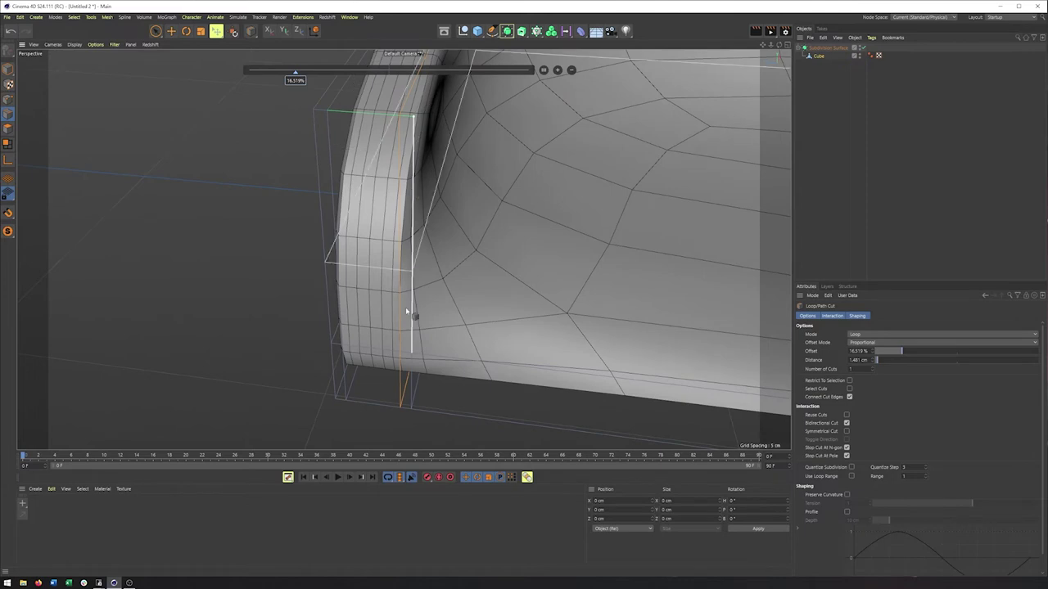
middle_click_drag(433, 374, 451, 323, "alt")
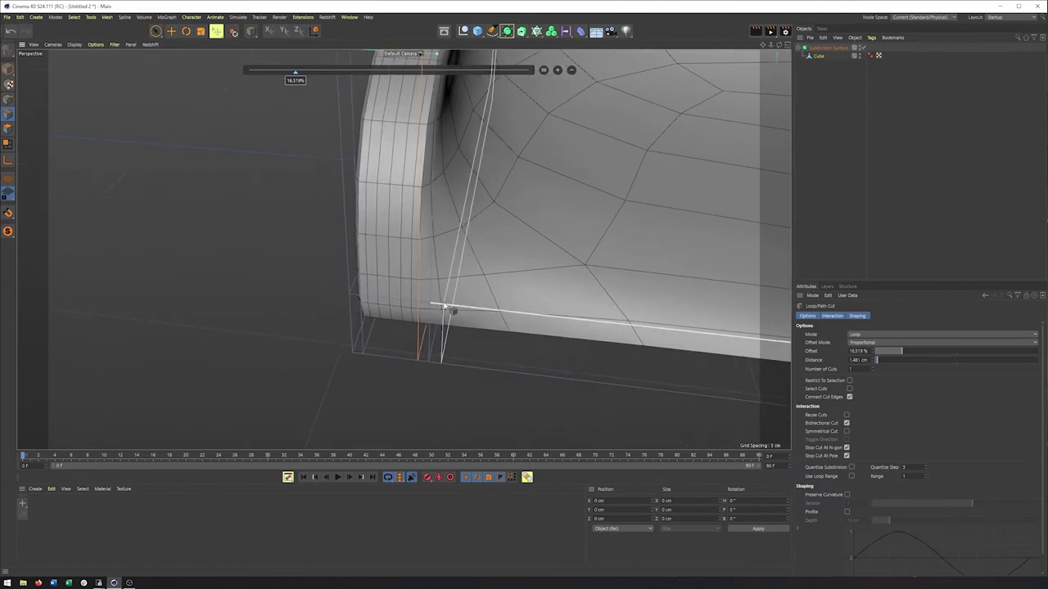
left_click(444, 306)
scroll(448, 310, "down", 6)
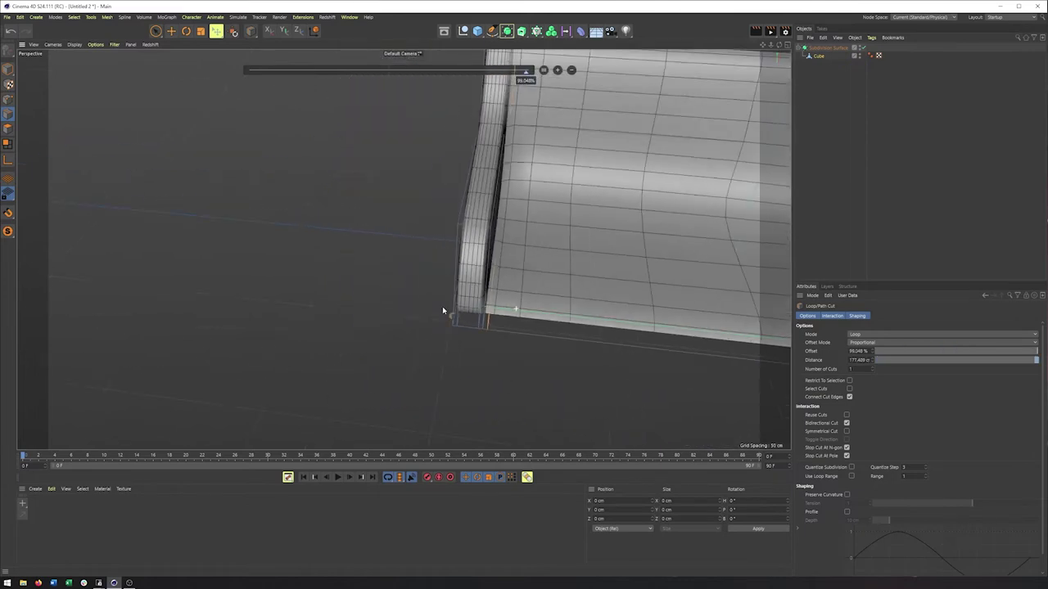
Step: Add a loop cut on the seat right beside the opposite armrest at about 1 % offset
left_click_drag(453, 301, 478, 271, "alt")
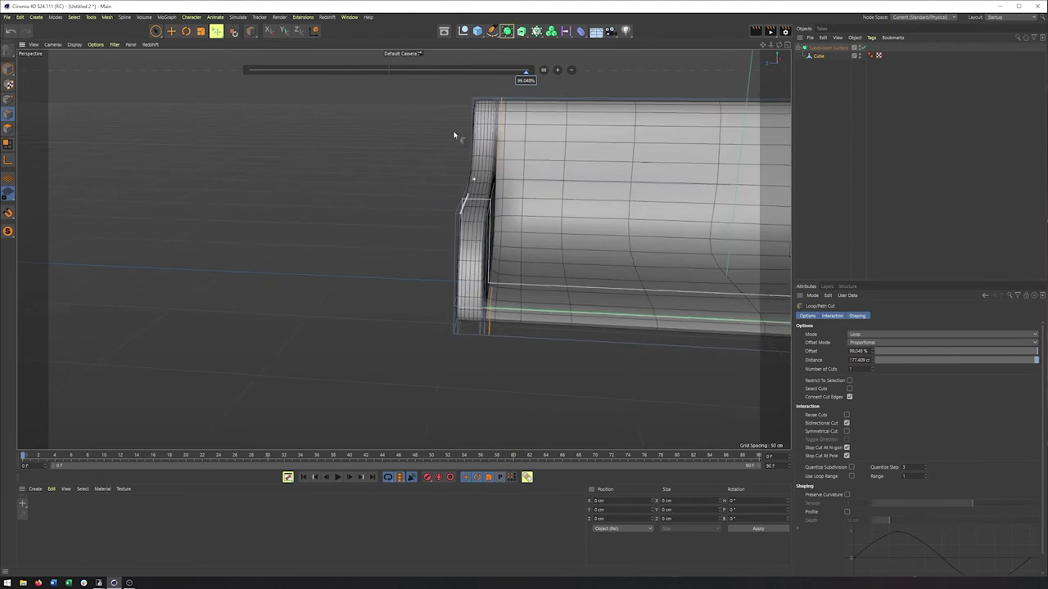
left_click_drag(554, 277, 326, 256, "alt")
scroll(463, 332, "up", 6)
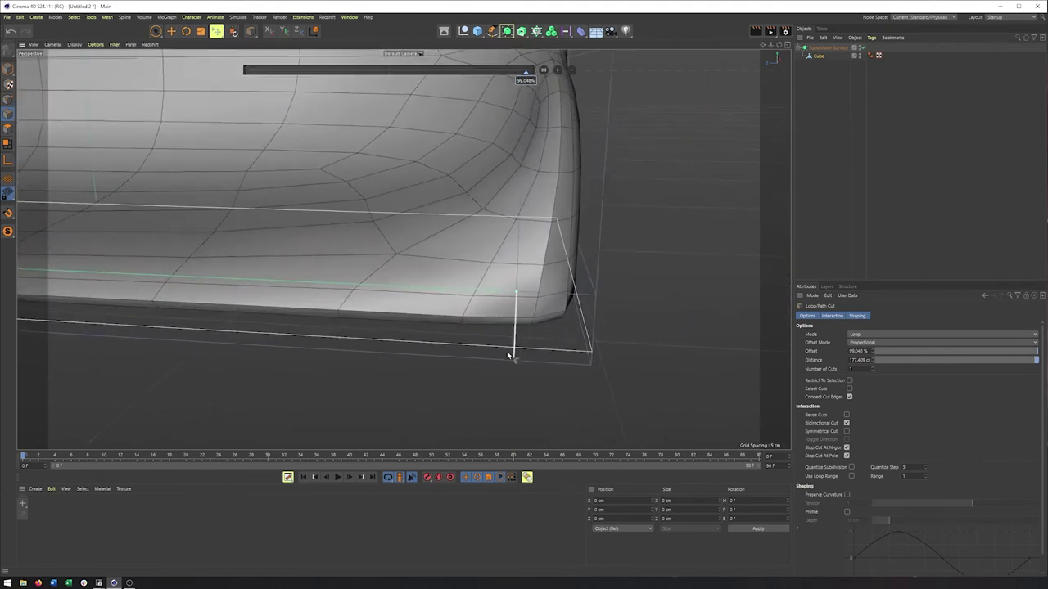
left_click(502, 361)
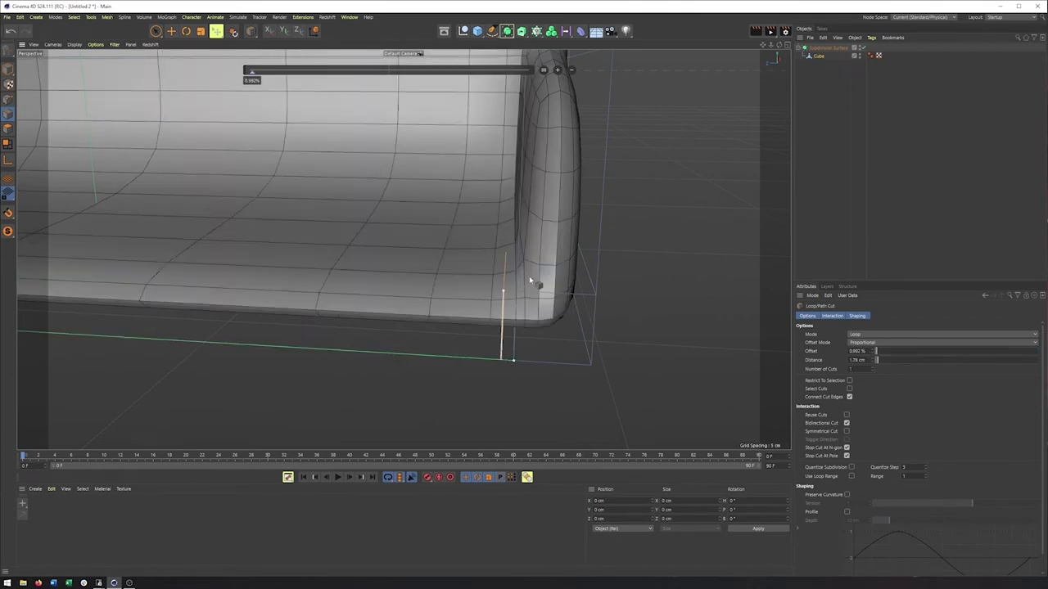
Step: Add loop cuts near the right armrest's inner and outer edges, the outer one at about 17 % offset
left_click_drag(531, 283, 512, 311, "alt")
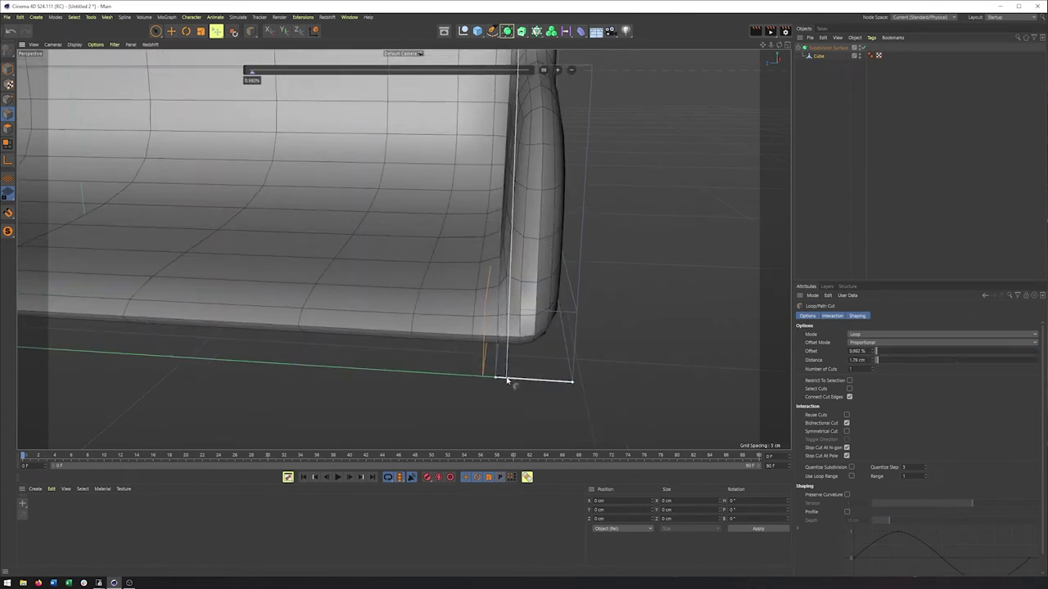
left_click(562, 384)
scroll(532, 351, "down", 6)
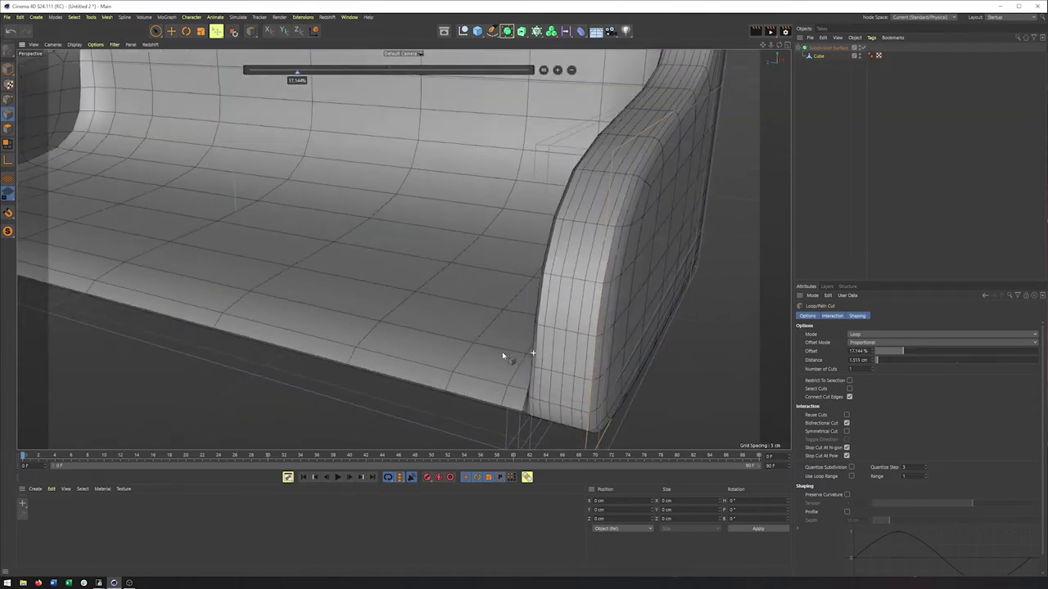
scroll(494, 327, "down", 5)
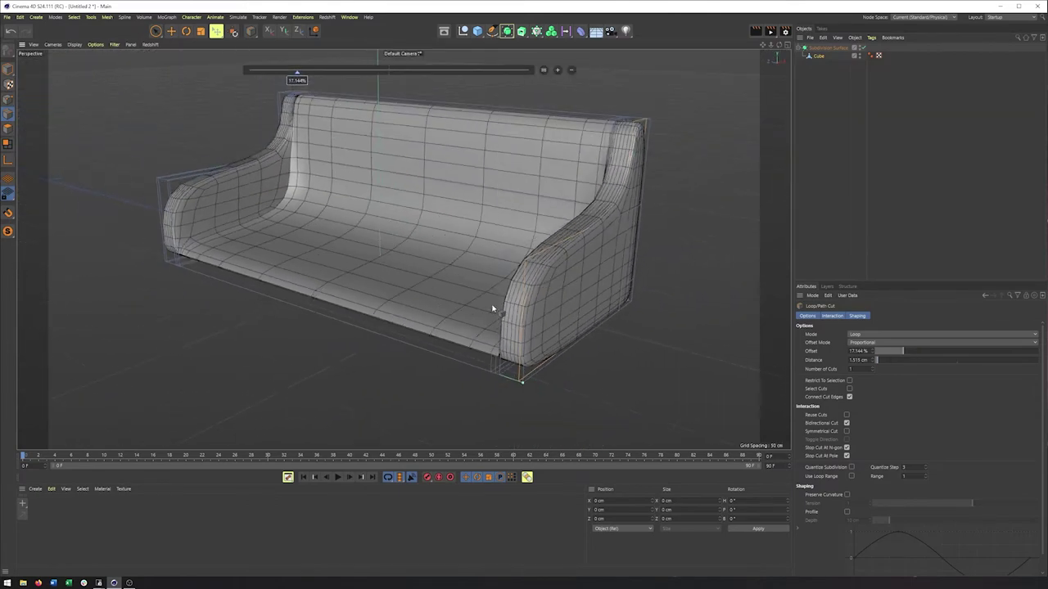
Step: Add a loop cut across the whole sofa just behind its front edge at about 98 % offset
left_click_drag(507, 286, 399, 270, "alt")
scroll(378, 246, "up", 4)
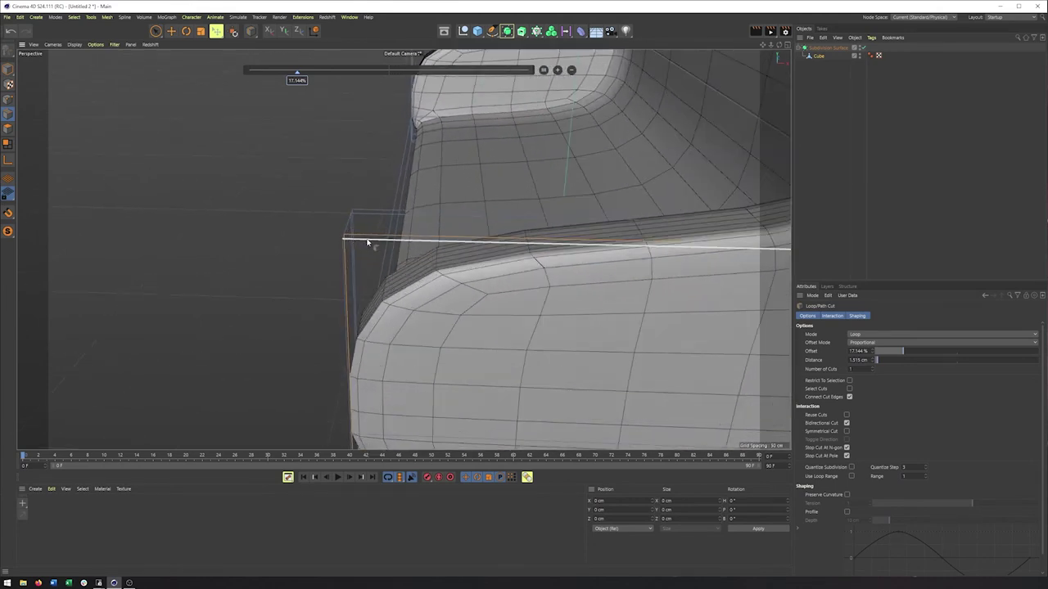
scroll(369, 244, "up", 3)
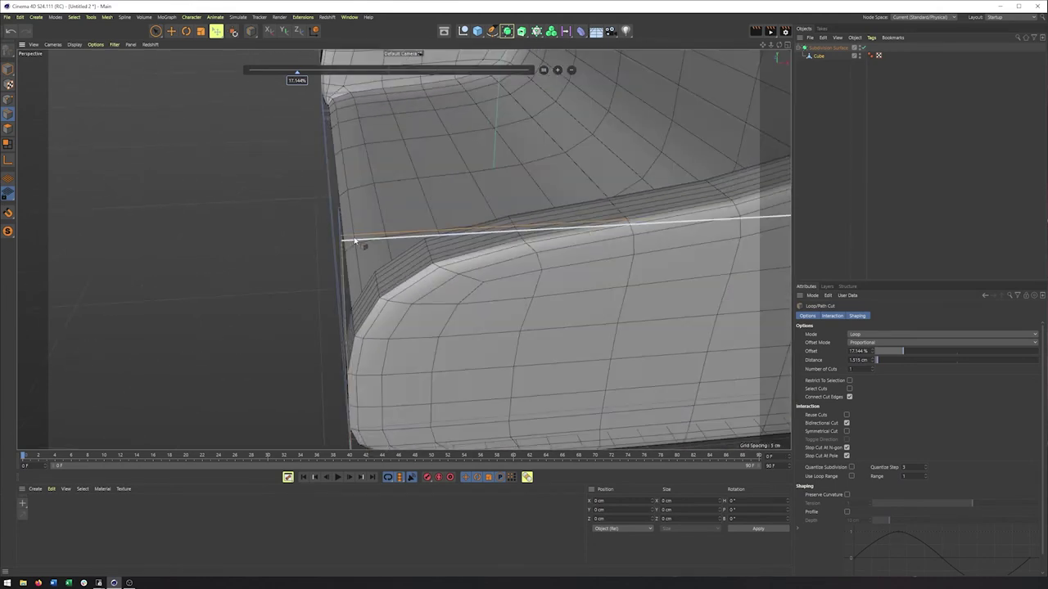
scroll(343, 244, "up", 3)
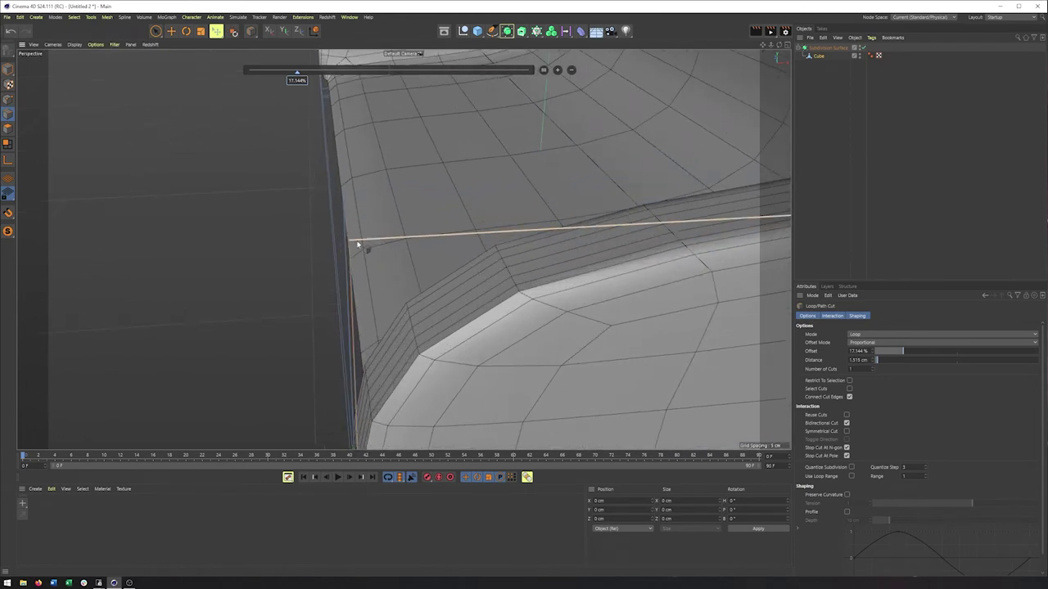
left_click_drag(365, 251, 374, 283, "alt")
left_click_drag(402, 250, 423, 295, "alt")
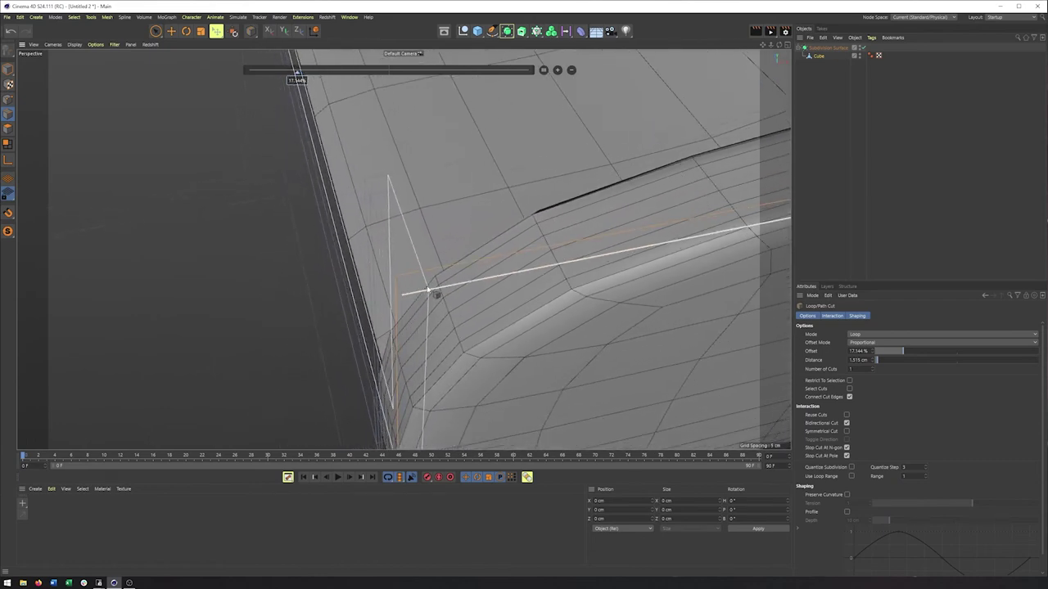
left_click(428, 290)
Step: Turn off the Subdivision Surface and, in polygon mode, select the small polygon at the armrest's front top corner
left_click(9, 69)
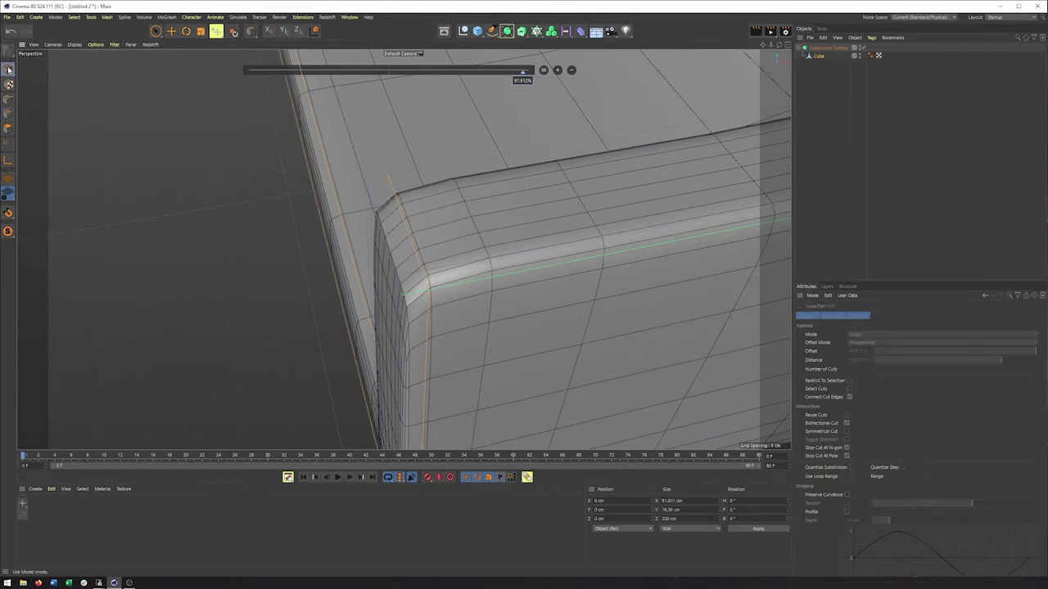
left_click(864, 48)
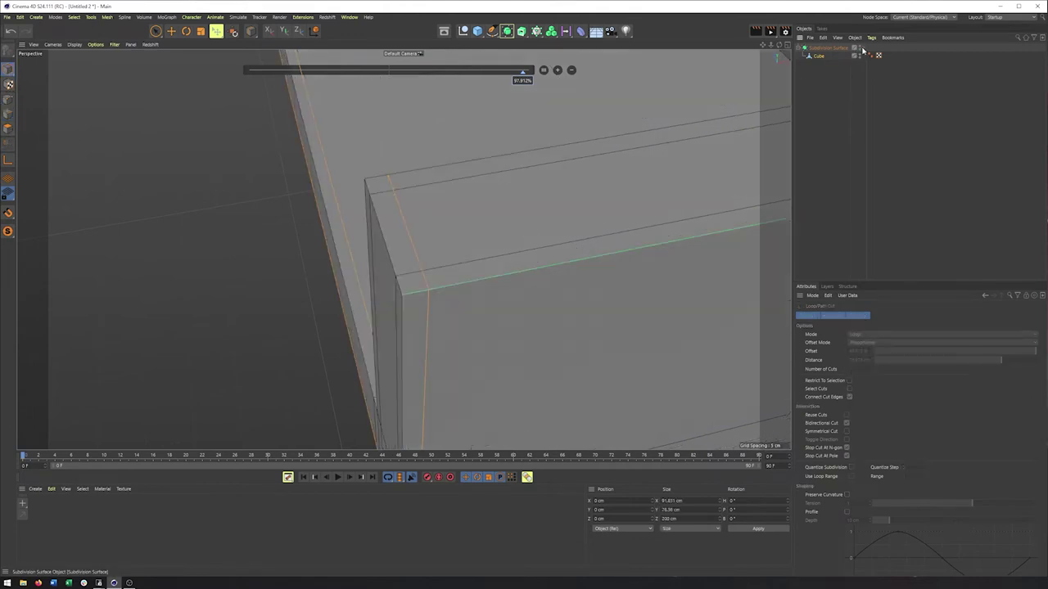
left_click(6, 131)
key("space")
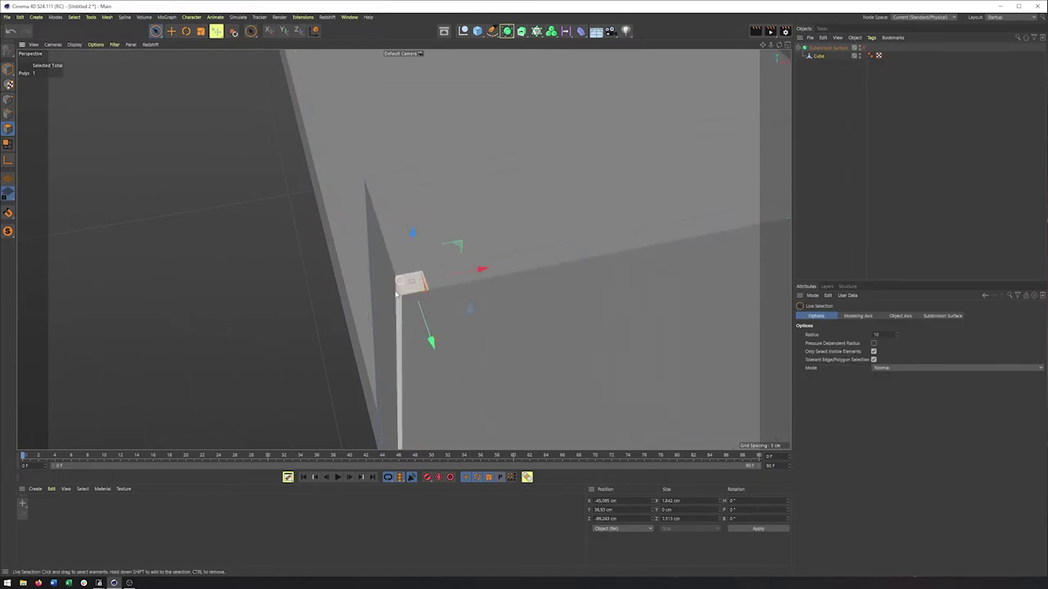
left_click_drag(396, 293, 461, 248, "alt")
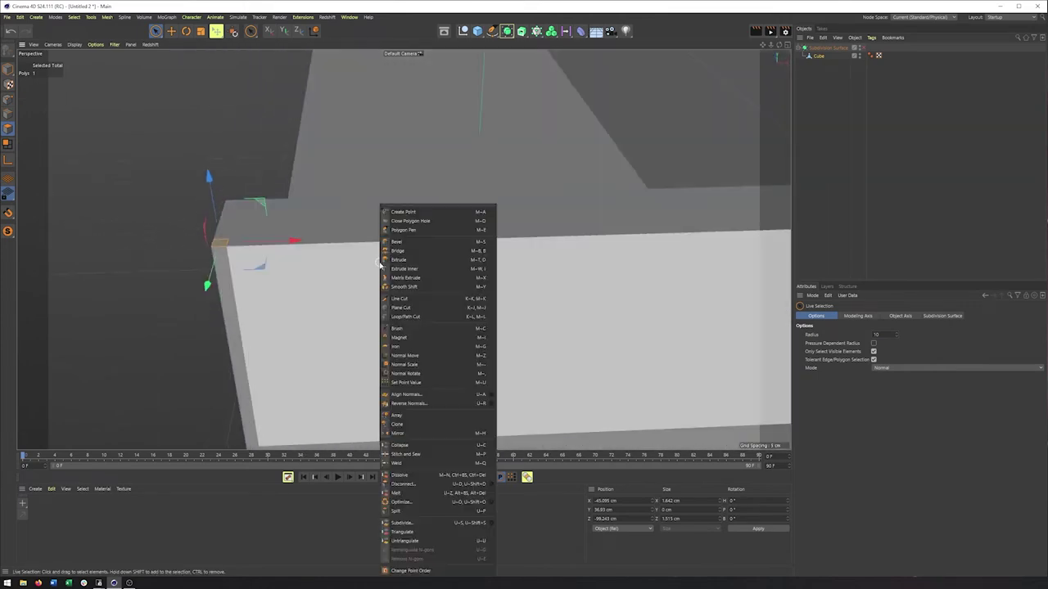
Step: Add loop cuts along the backrest's top near its front and back edges, at about 89 % and 87 % offset
left_click(407, 316)
left_click_drag(616, 231, 384, 257, "alt")
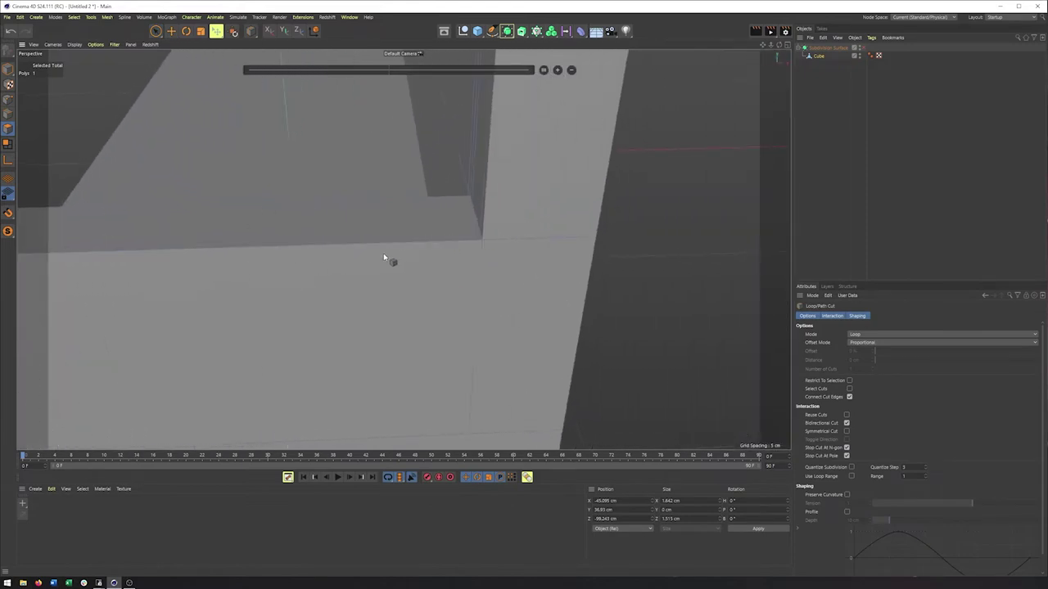
left_click(469, 246)
left_click_drag(469, 246, 439, 284, "alt")
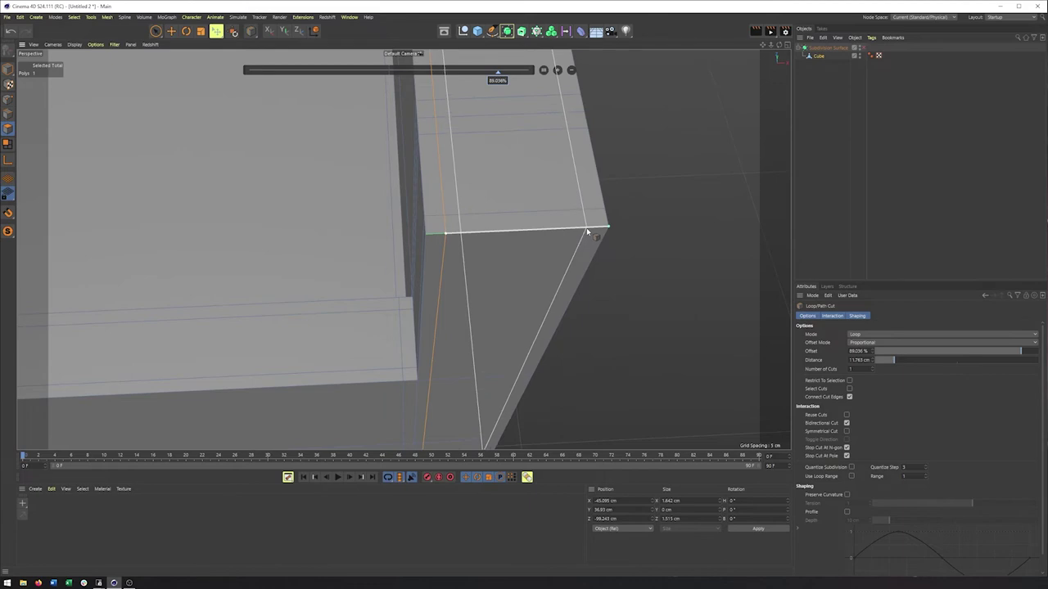
left_click_drag(499, 279, 522, 292, "alt")
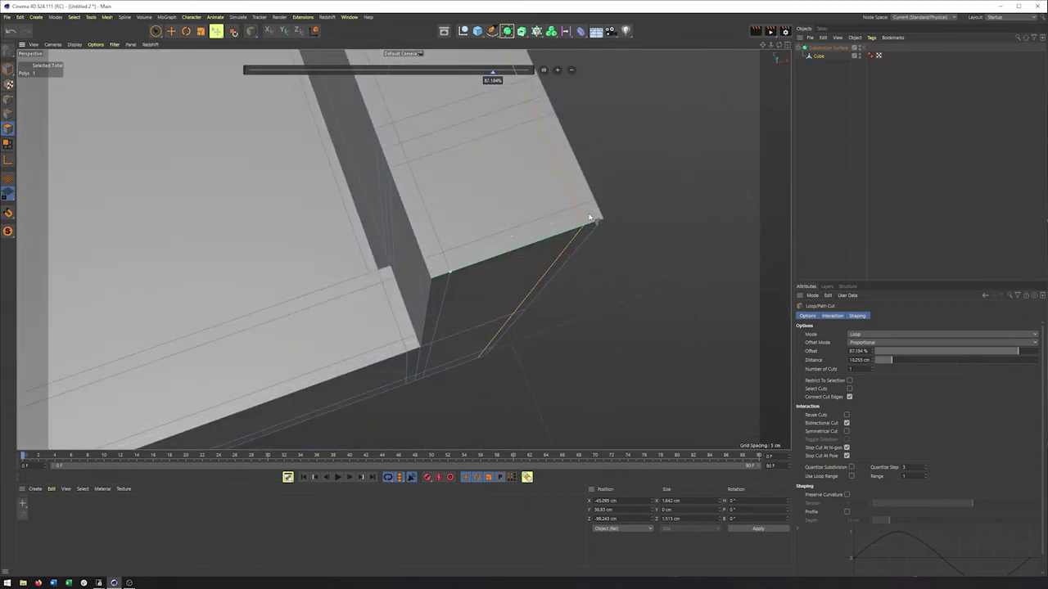
Step: Turn the Subdivision Surface back on to smooth the sofa with its added loop cuts
left_click_drag(420, 157, 360, 205, "alt")
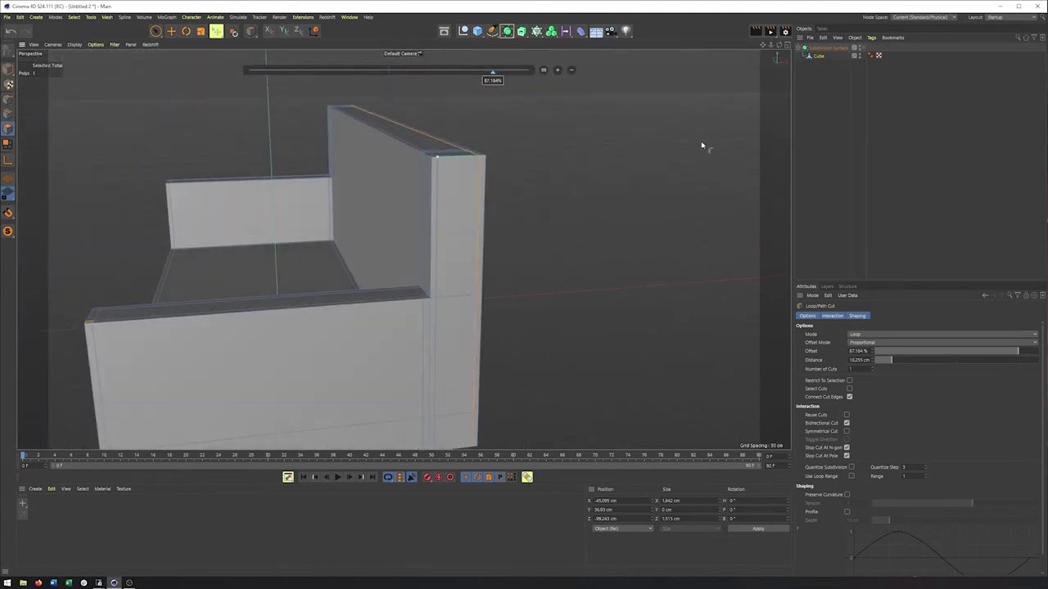
scroll(458, 168, "up", 3)
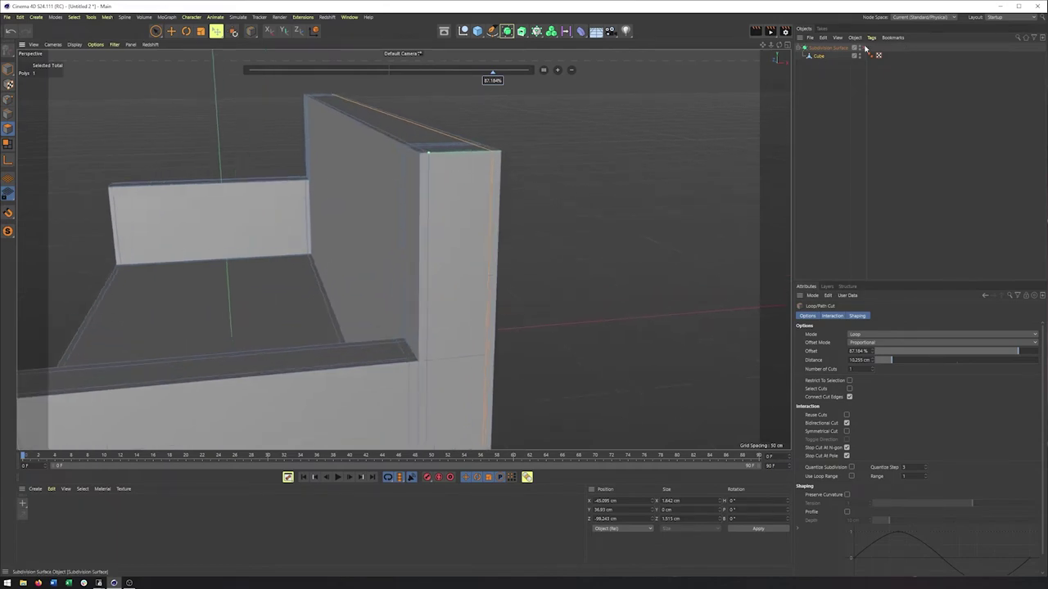
left_click(865, 47)
Step: Add a loop cut around the backrest just below its top edge at about 4.9 % offset
left_click_drag(420, 234, 483, 206, "alt")
scroll(362, 243, "down", 5)
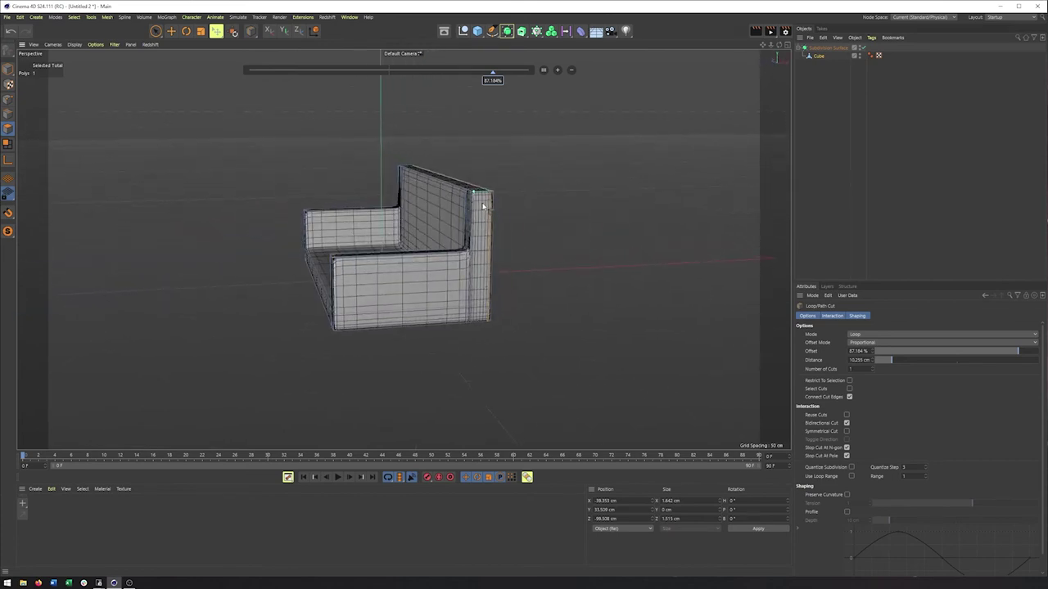
right_click_drag(483, 206, 657, 200, "alt")
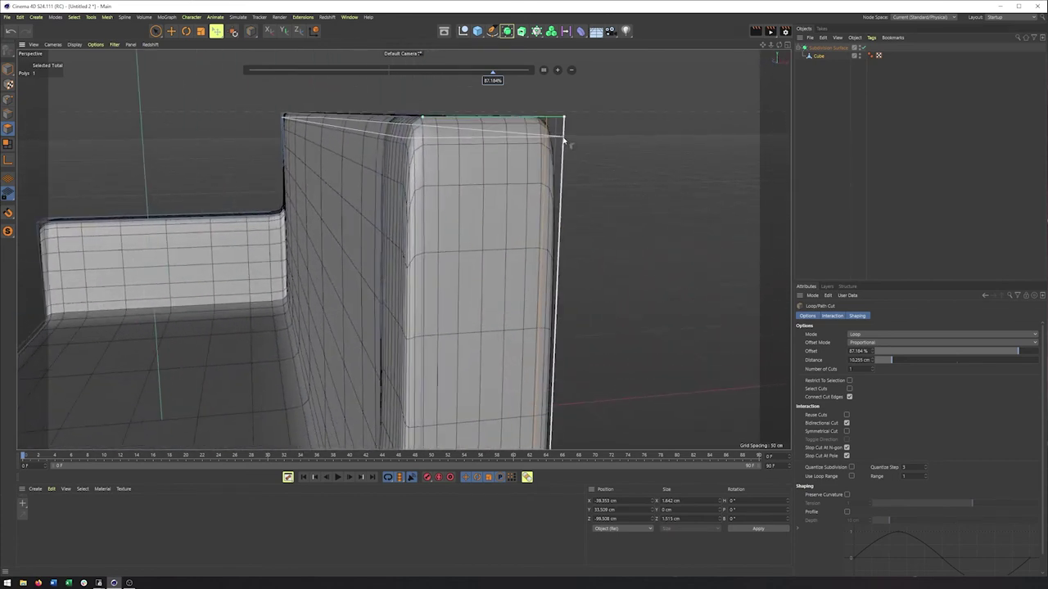
left_click_drag(404, 250, 442, 293, "alt")
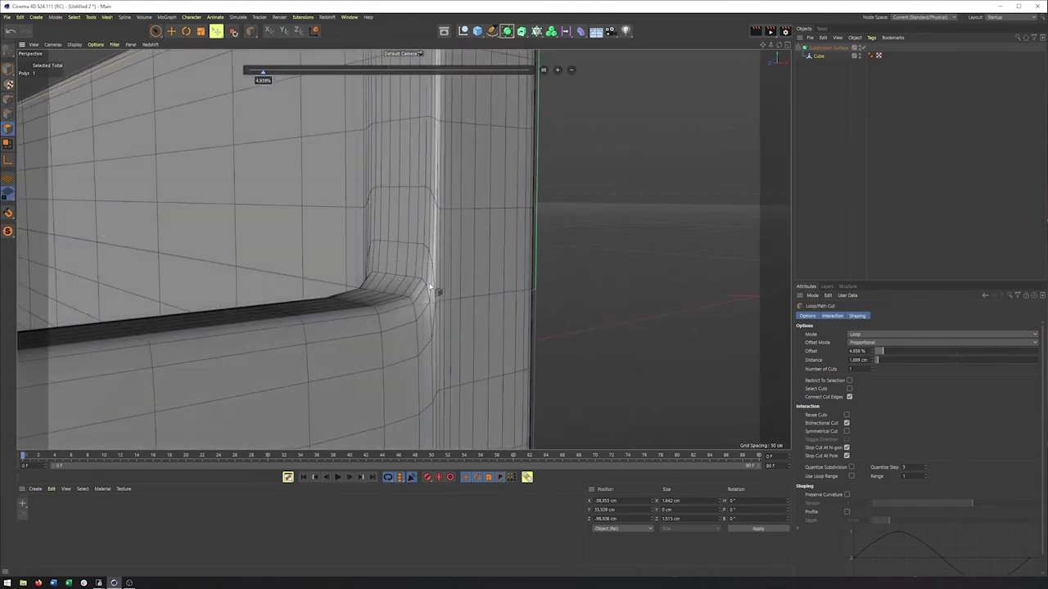
Step: Add a loop cut around the sofa's base near its bottom edge, at about 78 % offset
left_click_drag(427, 286, 366, 346, "alt")
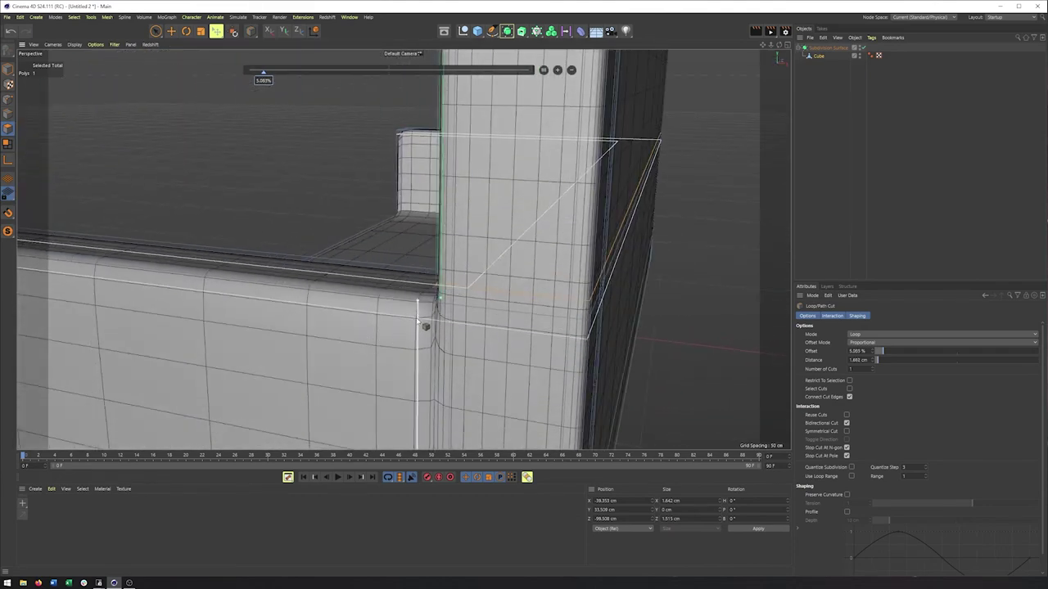
left_click_drag(420, 324, 630, 313, "alt")
left_click(549, 340)
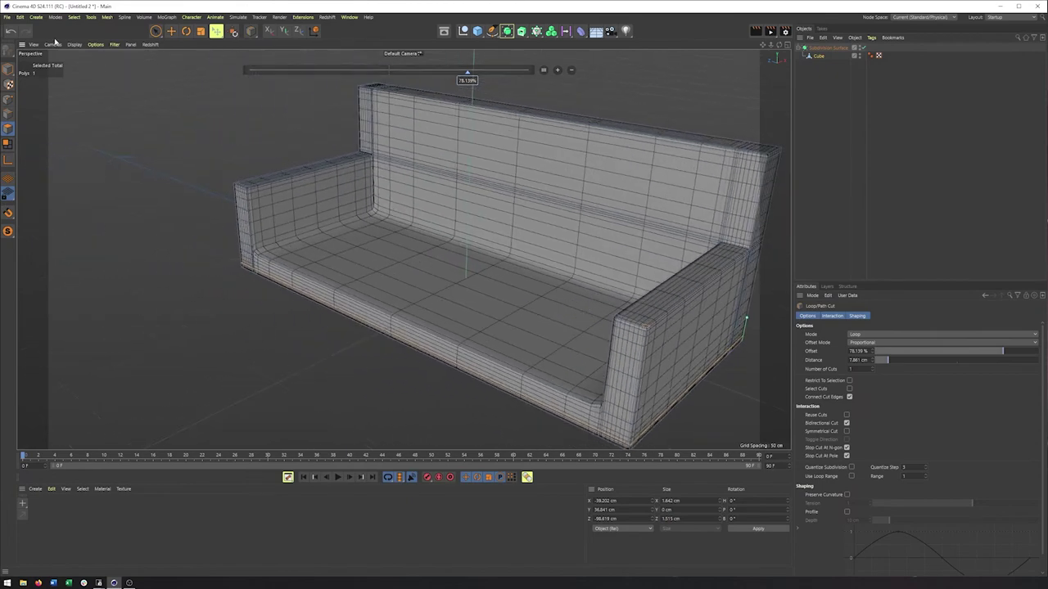
Step: Return to model mode and display the sofa in Gouraud Shading without lines to inspect its smoothed corners
left_click(7, 68)
left_click(897, 151)
left_click_drag(498, 218, 547, 214, "alt")
left_click(74, 44)
left_click(80, 60)
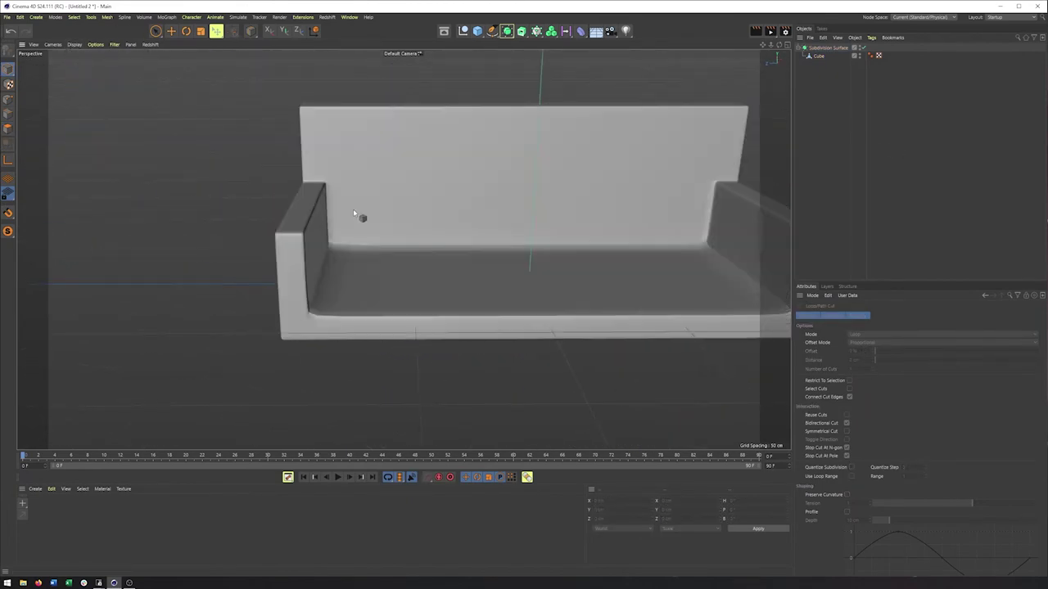
mouse_move(353, 209)
left_mouse_down("alt")
mouse_move(400, 256)
mouse_move(426, 254)
mouse_move(390, 300)
mouse_move(297, 274)
mouse_move(346, 266)
left_mouse_up("alt")
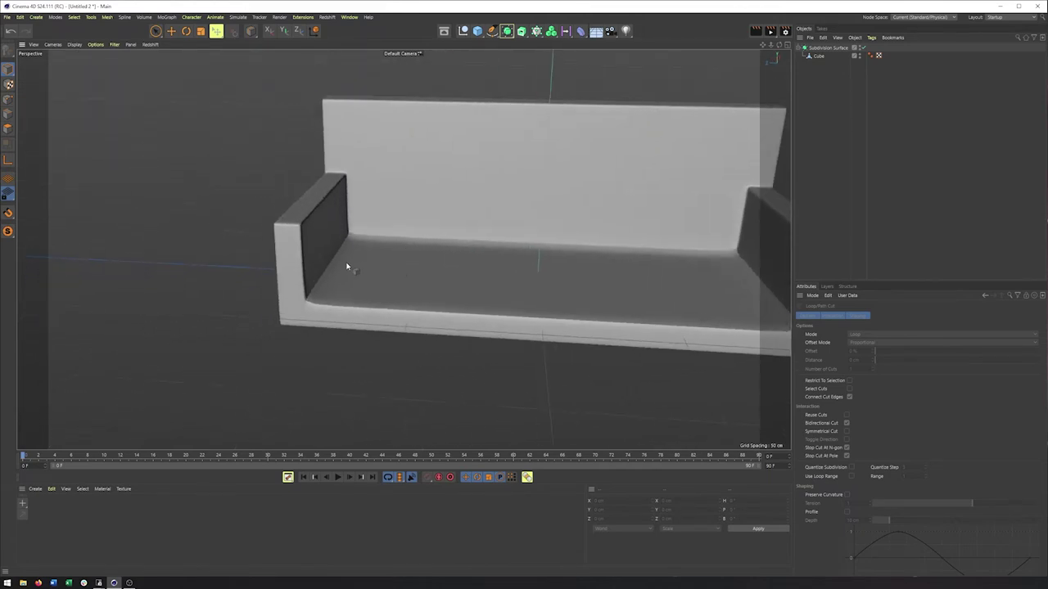
Step: Turn off the Subdivision Surface and display the sofa in Gouraud Shading (Lines)
left_click(866, 49)
left_click(75, 44)
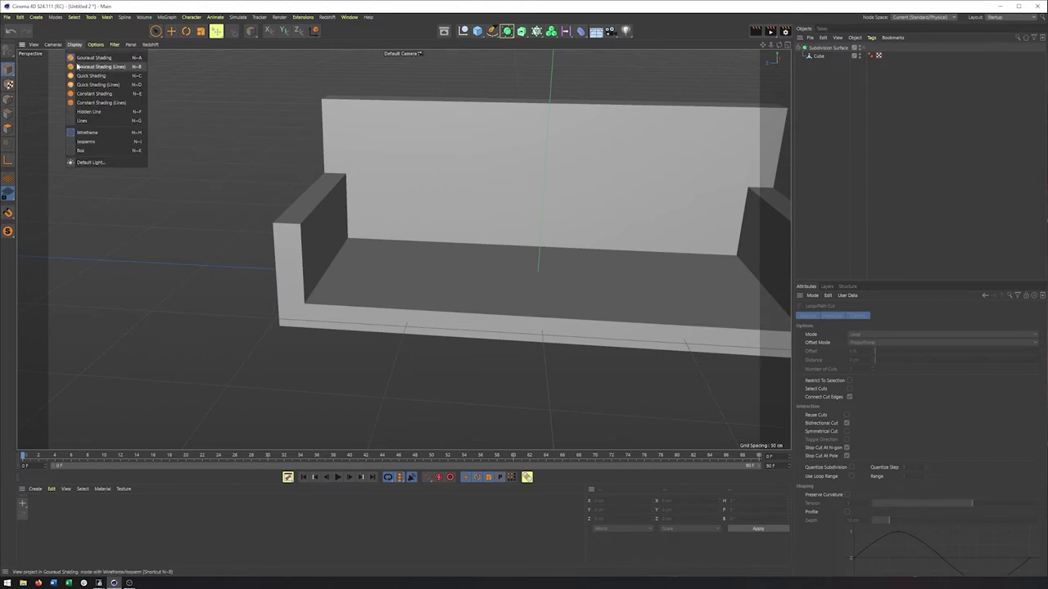
left_click(90, 66)
mouse_move(218, 188)
left_mouse_down("alt")
mouse_move(386, 320)
mouse_move(393, 357)
mouse_move(400, 299)
mouse_move(456, 288)
mouse_move(482, 363)
mouse_move(439, 302)
mouse_move(466, 303)
mouse_move(409, 285)
left_mouse_up("alt")
scroll(410, 285, "down", 5)
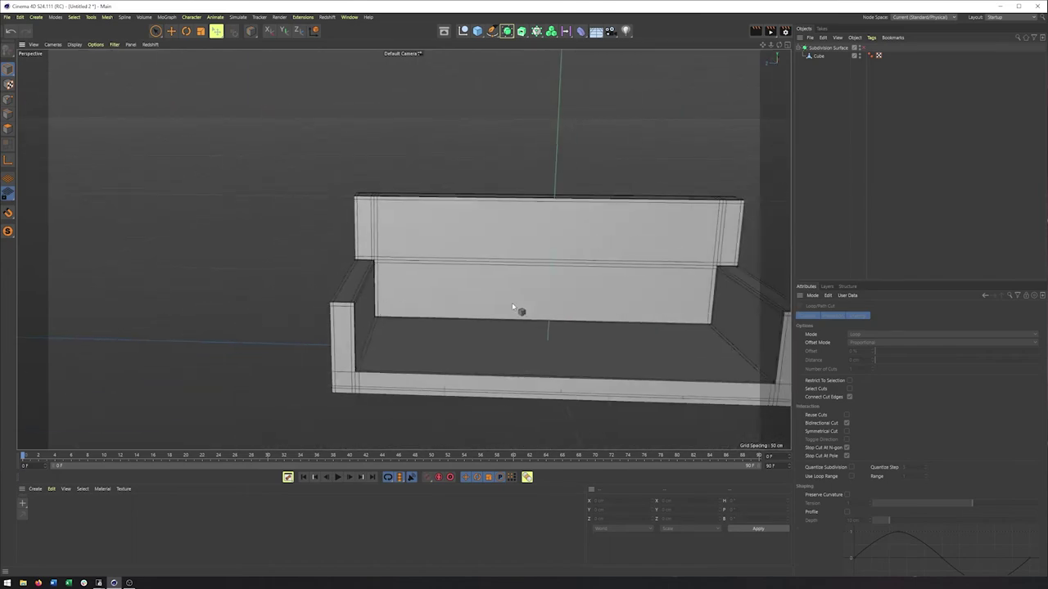
middle_click_drag(516, 308, 342, 277, "alt")
Step: Turn the sofa's Subdivision Surface back on and set its editor subdivision level to 3
left_click(862, 47)
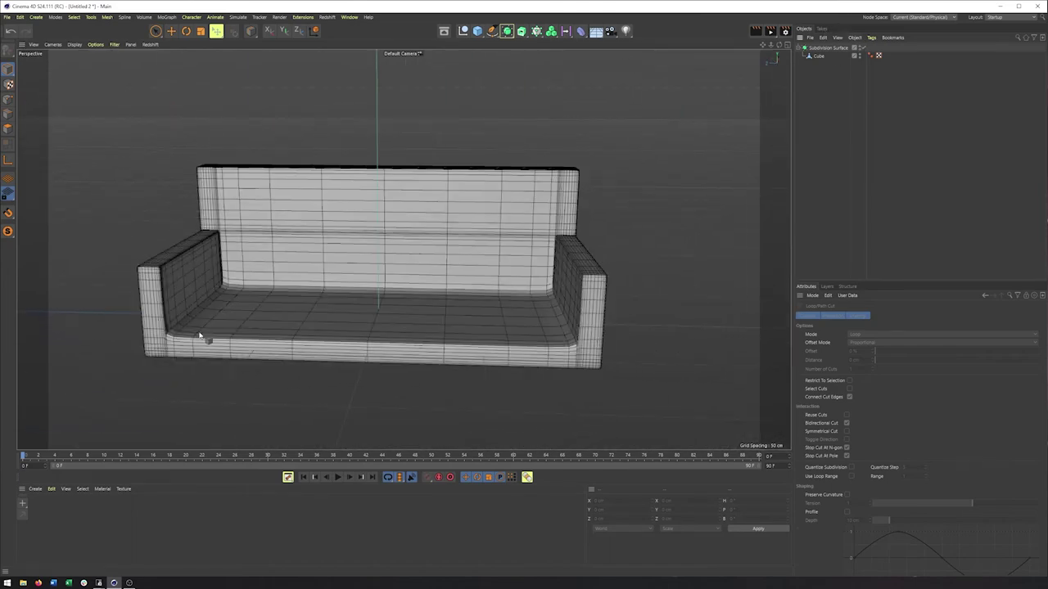
scroll(201, 335, "up", 6)
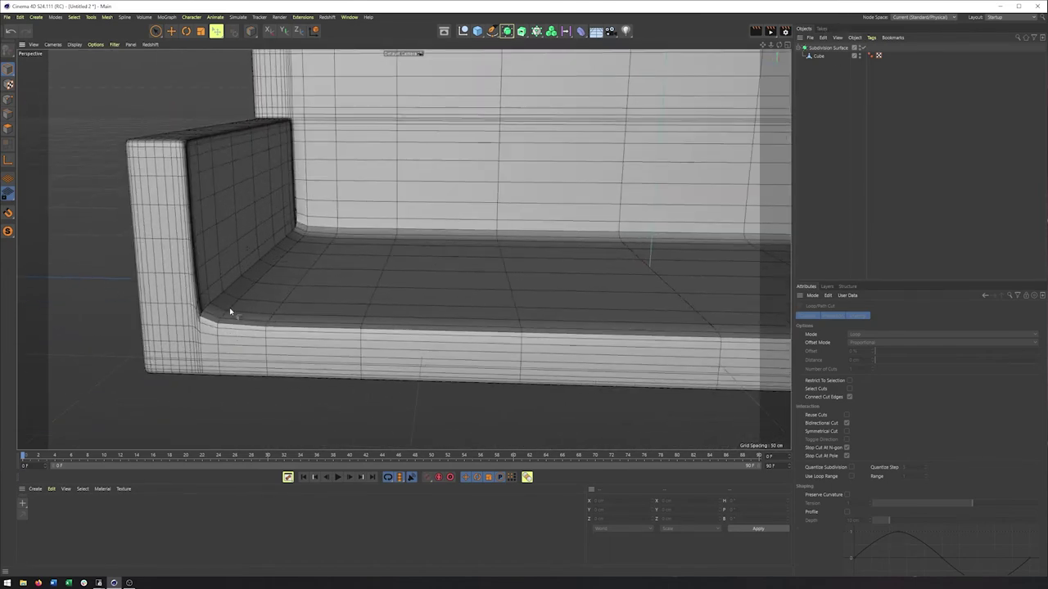
left_click(827, 48)
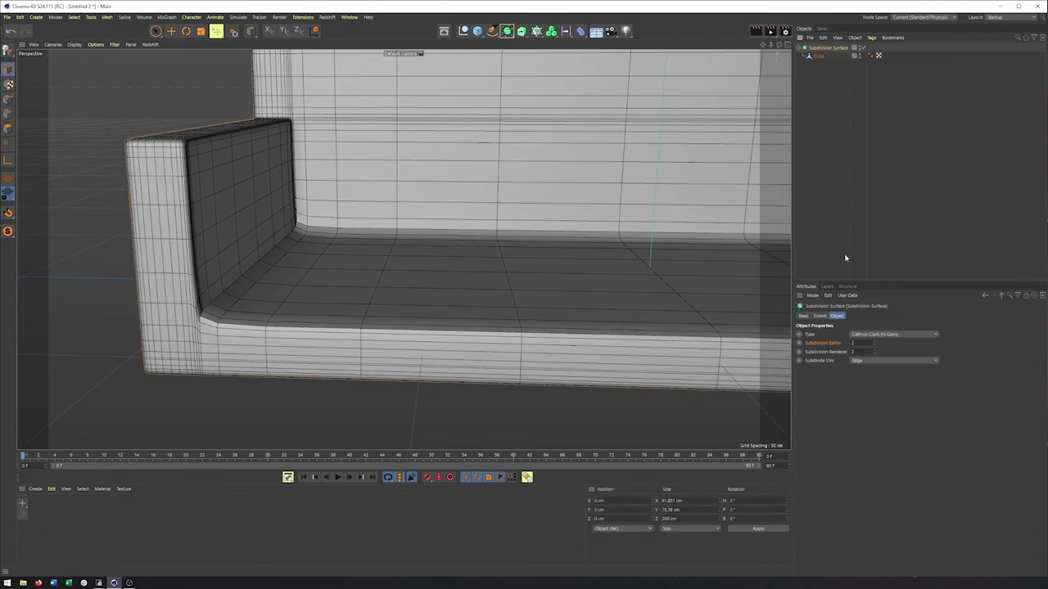
left_click(876, 344)
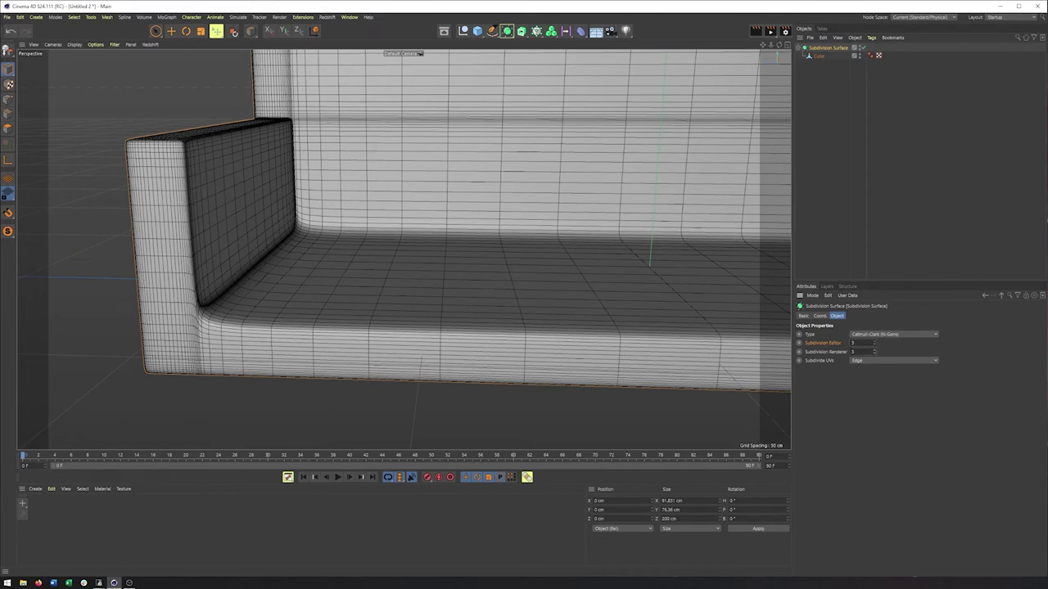
Step: With the Subdivision Surface off, add edge-mode loop cuts just above and below seat level, at about 95.6 % and 20.9 % offset
left_click_drag(379, 290, 338, 276, "alt")
middle_click_drag(338, 275, 618, 276, "alt")
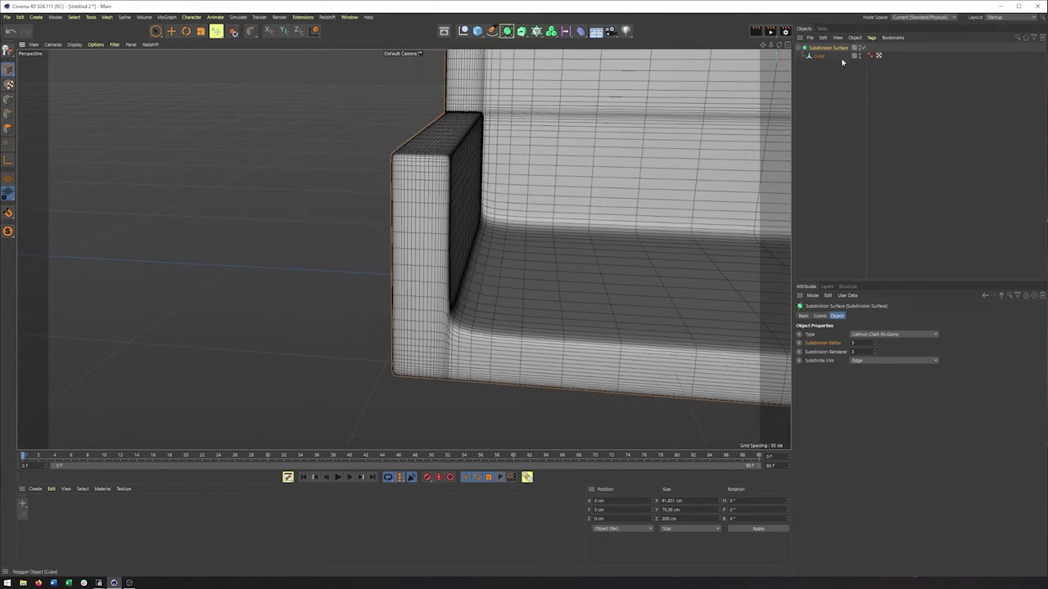
left_click(865, 48)
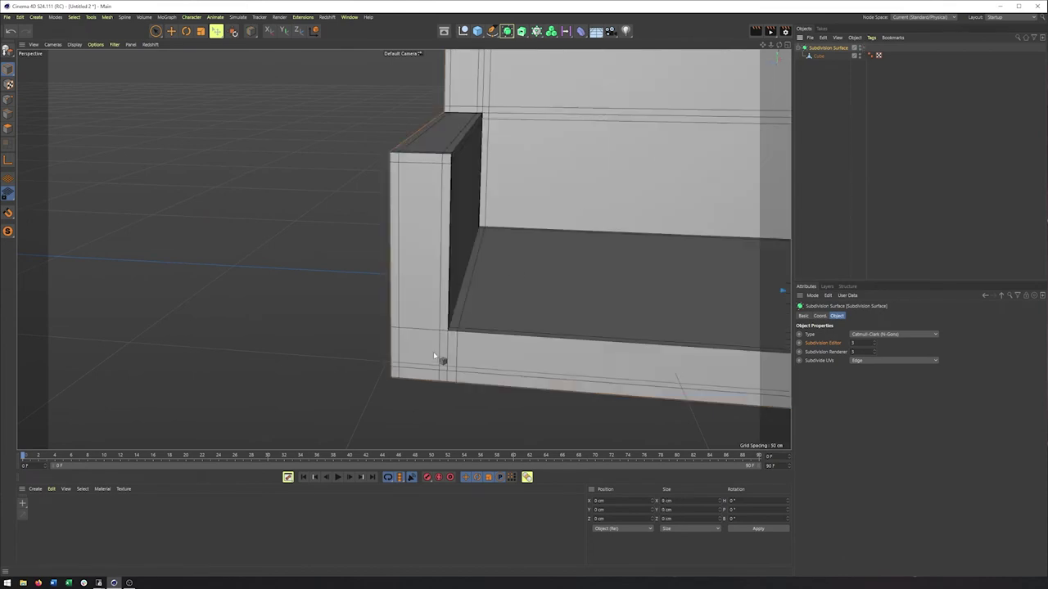
scroll(442, 352, "up", 6)
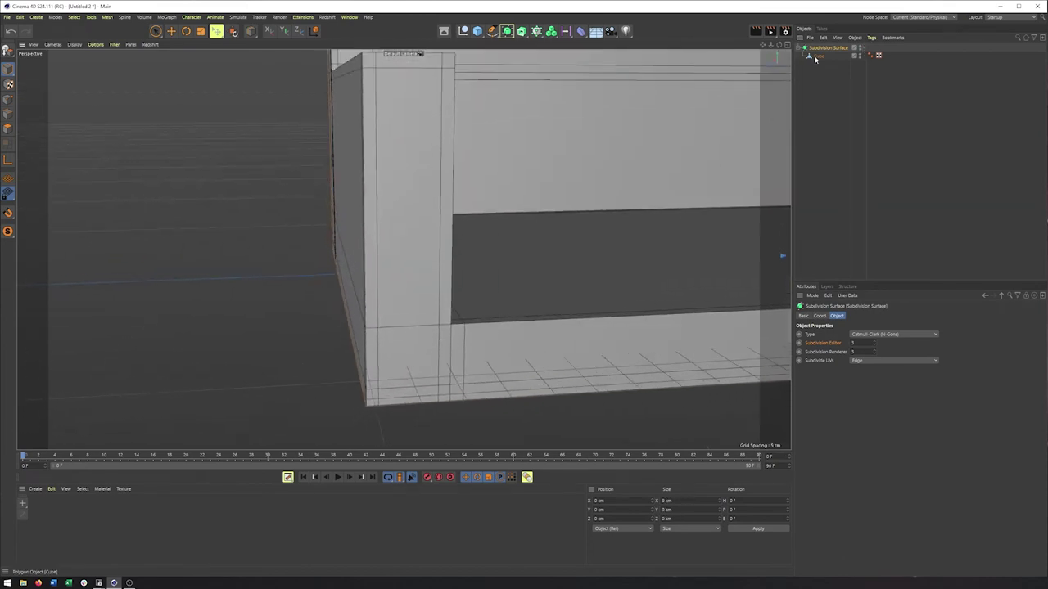
left_click(818, 55)
left_click(10, 116)
right_click(262, 235)
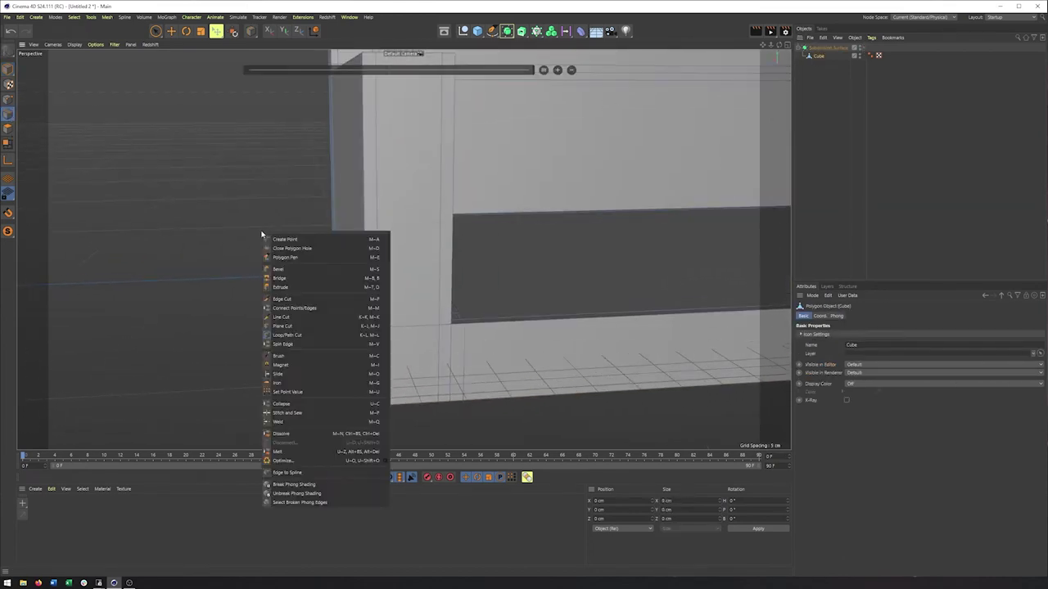
left_click(288, 335)
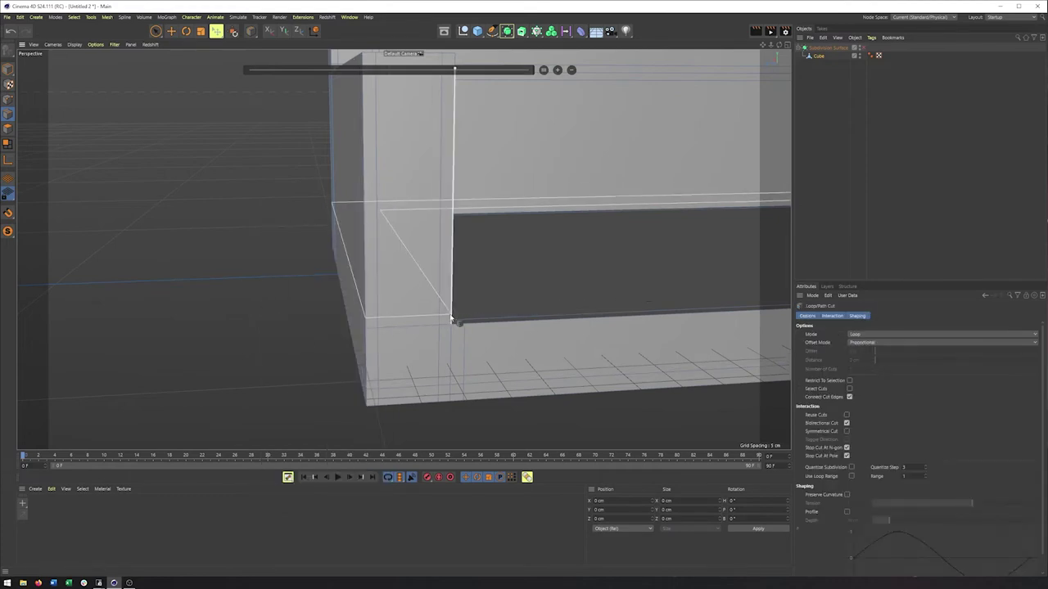
left_click(452, 319)
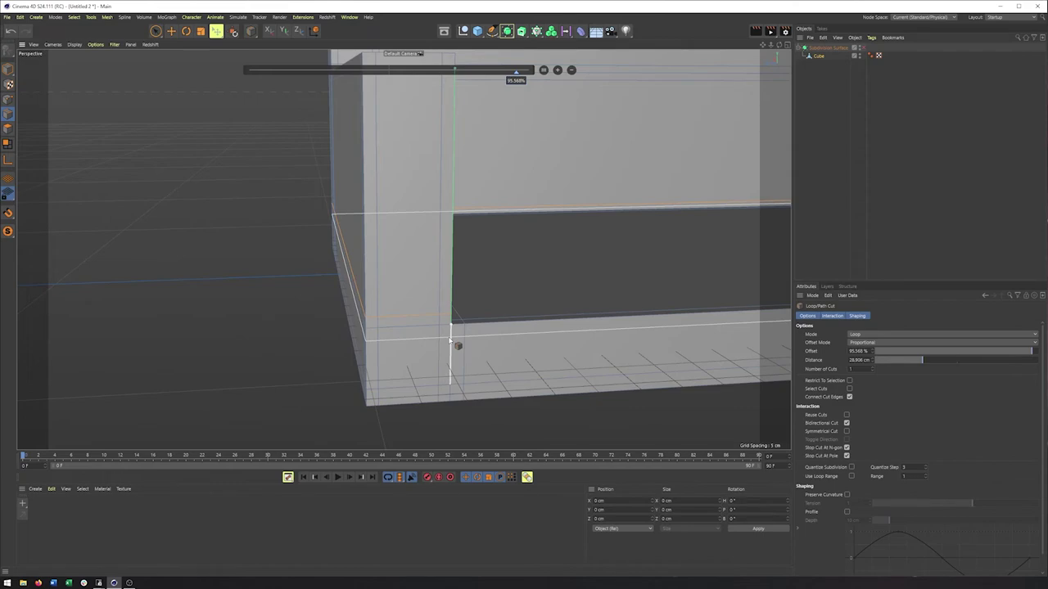
left_click_drag(512, 349, 443, 356, "alt")
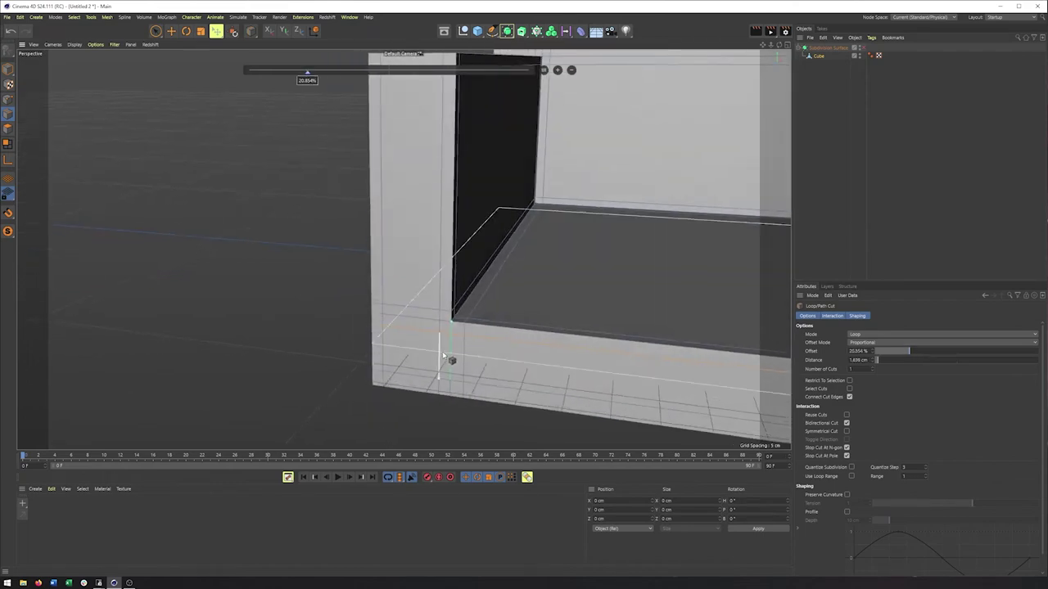
Step: Turn the Subdivision Surface back on and display the sofa in Gouraud Shading without lines
left_click(865, 49)
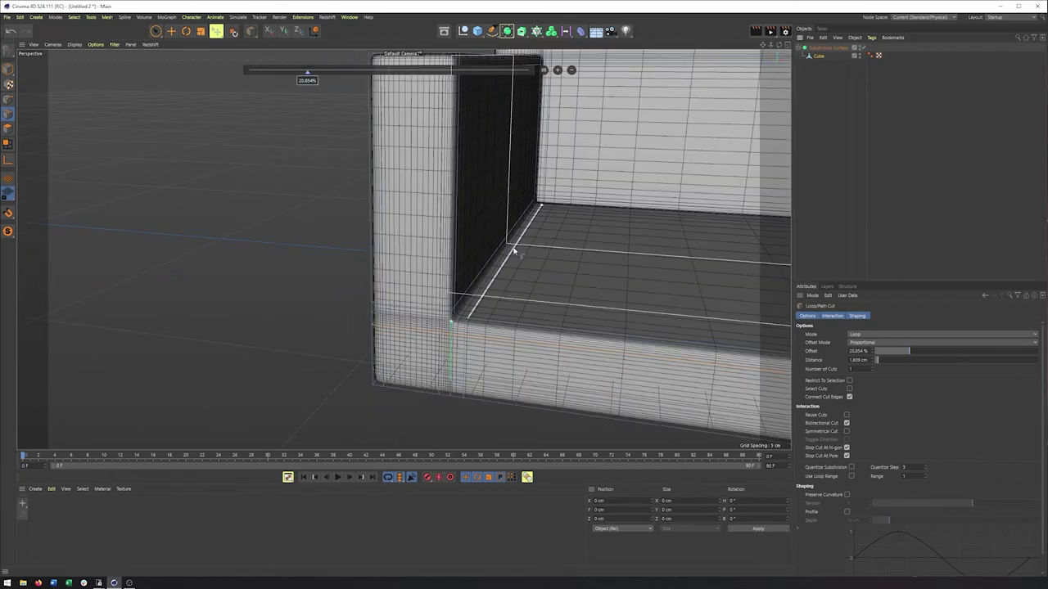
right_click_drag(475, 256, 424, 257, "alt")
left_click(94, 46)
left_click(79, 65)
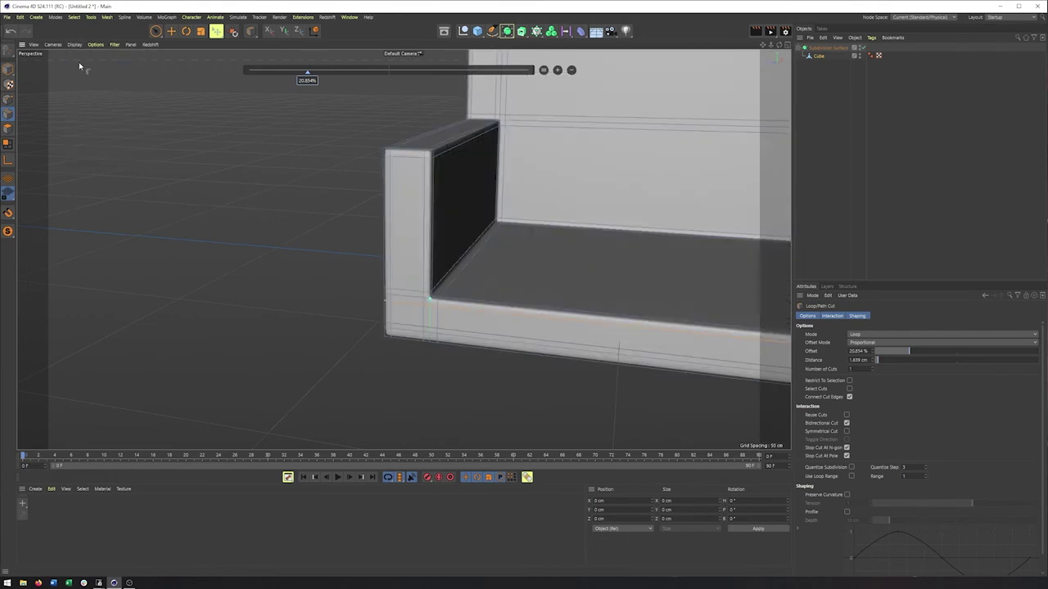
scroll(316, 292, "up", 5)
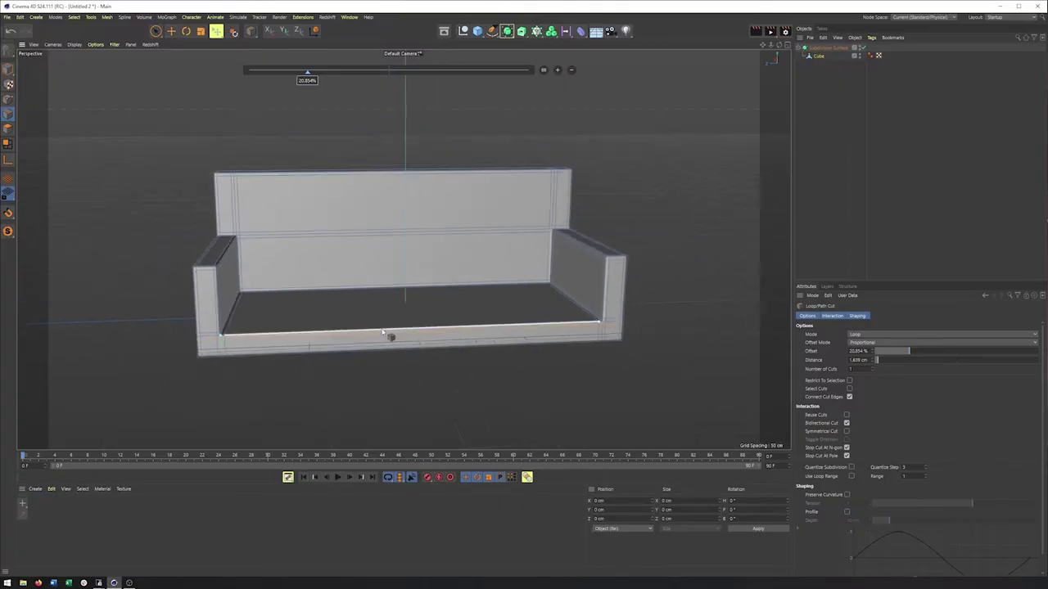
Step: Switch to model mode and deselect everything to view the whole smoothed sofa
left_click_drag(391, 337, 329, 298, "alt")
left_click(6, 71)
left_click_drag(244, 219, 260, 240, "alt")
left_click(885, 192)
Step: Add a new cube for the cushion and scale it down uniformly to about 84.2 cm
left_click(476, 31)
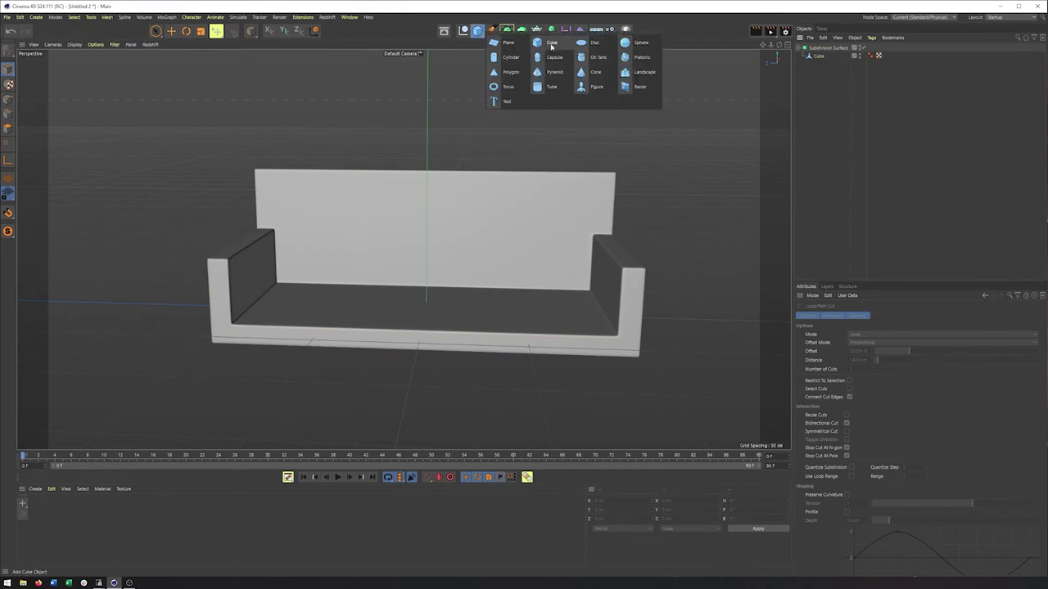
left_click(551, 47)
scroll(420, 299, "down", 5)
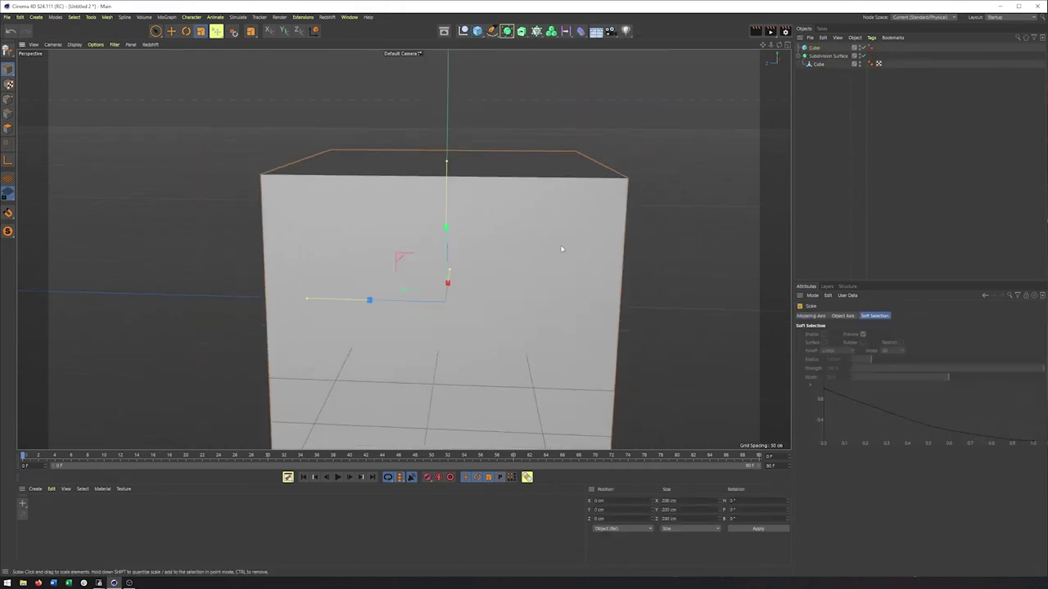
left_click_drag(562, 249, 369, 299)
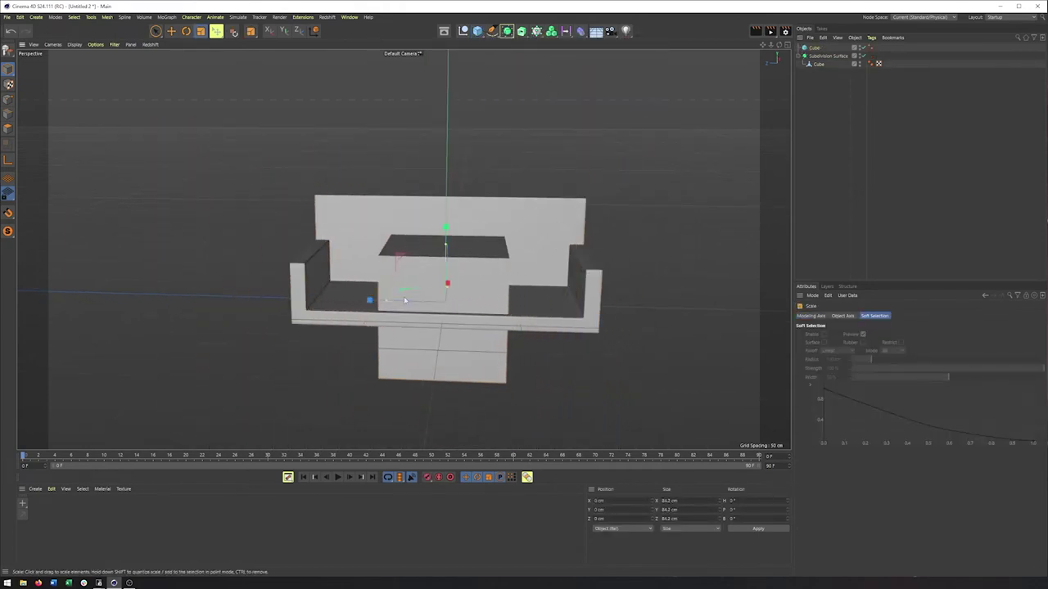
scroll(404, 300, "up", 4)
left_click_drag(451, 304, 477, 284, "alt")
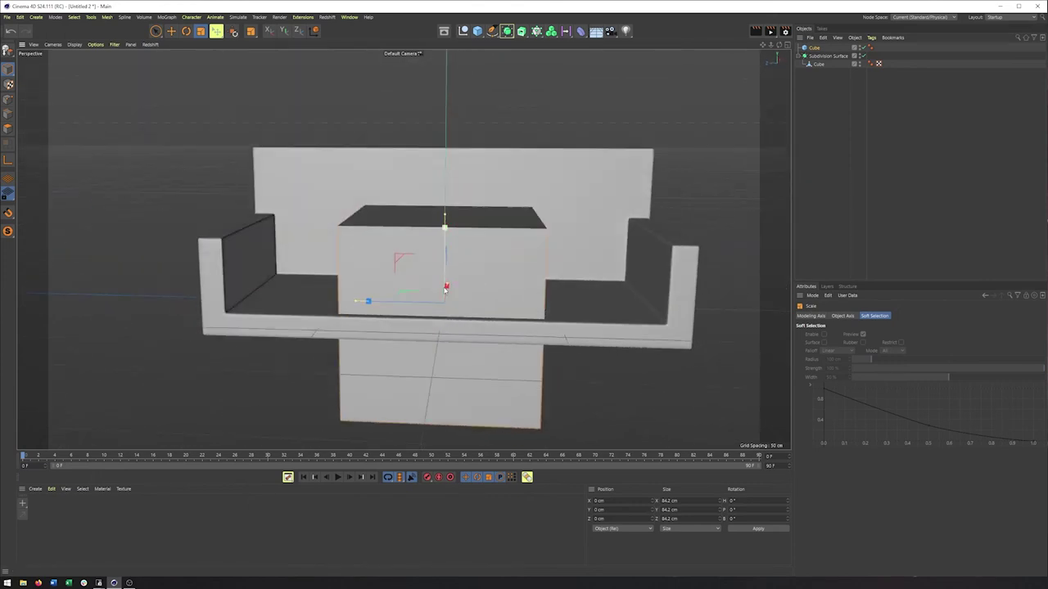
Step: Shrink the new cube uniformly to about 61.9 cm and move it to about X -12.2 cm, Y 14.8 cm
left_click_drag(443, 231, 443, 196)
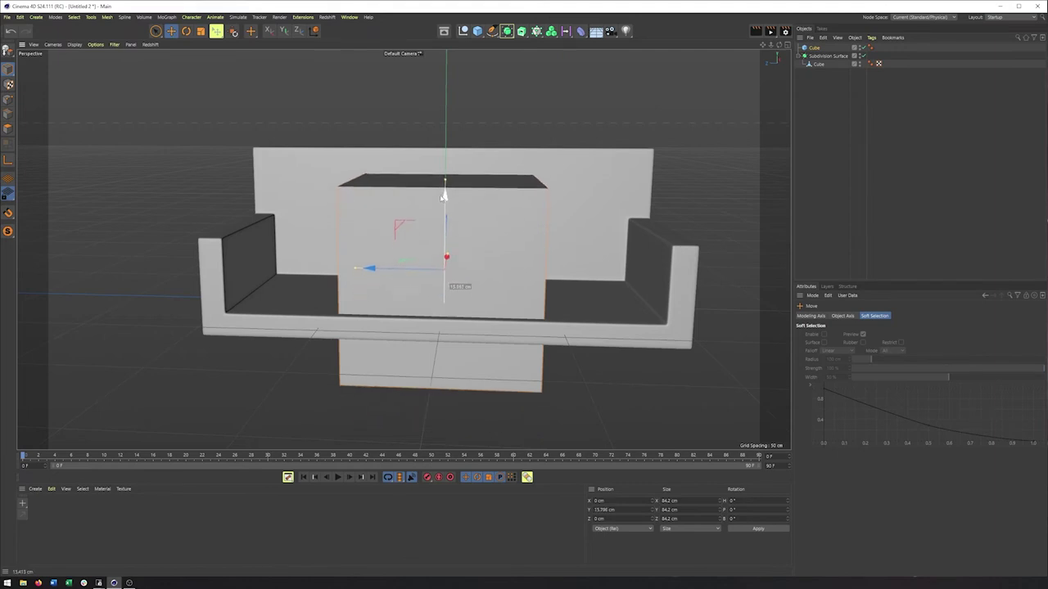
key("t")
left_click_drag(451, 246, 518, 261)
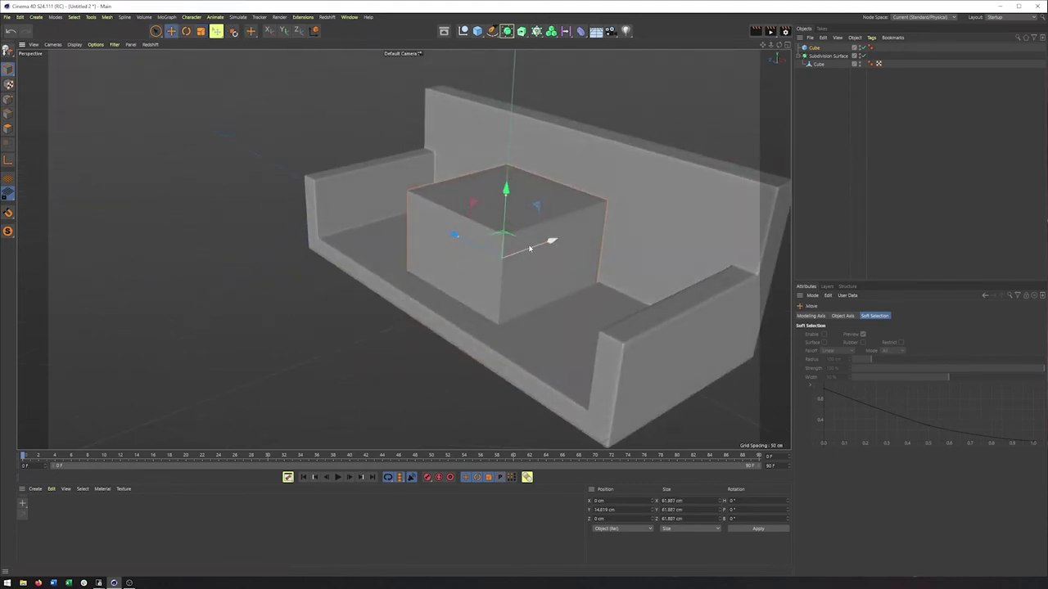
left_click_drag(528, 254, 509, 261)
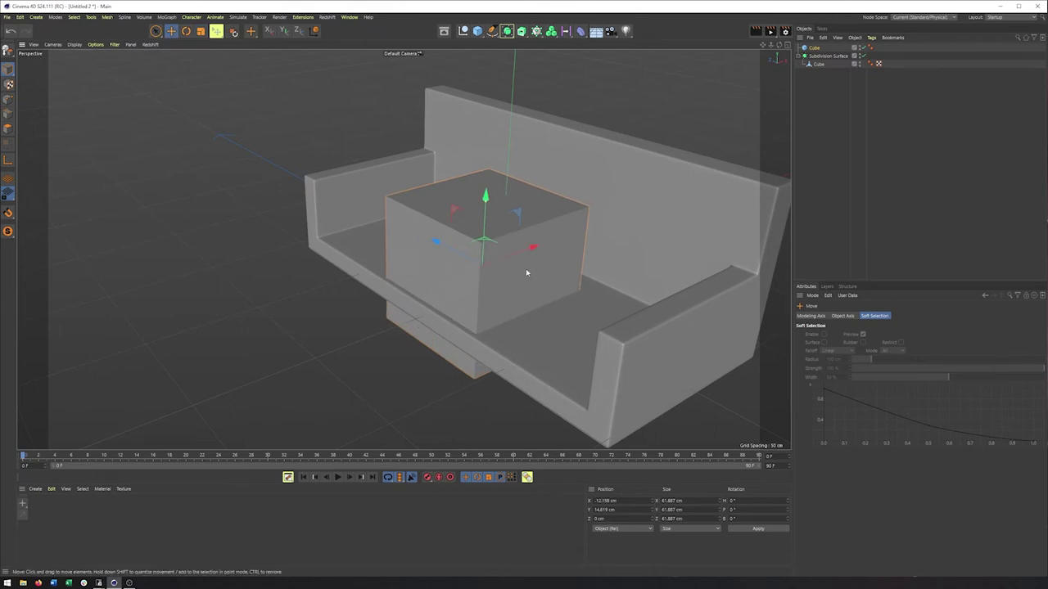
Step: Make the new cube editable and scale it to a cushion block about 15.3 cm high and 79.7 cm deep
left_click(481, 210)
key("t")
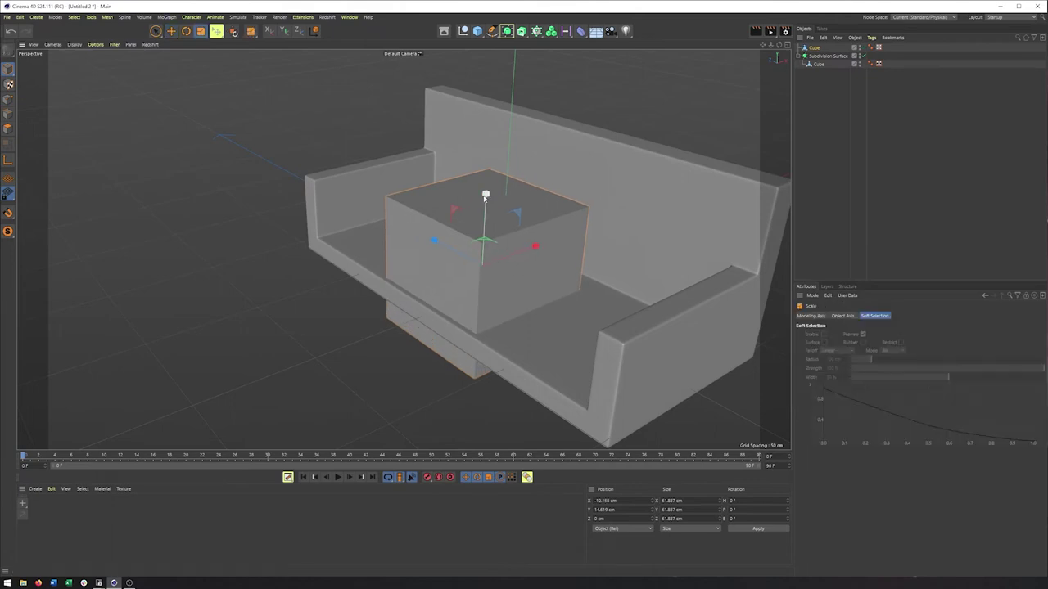
left_click_drag(486, 196, 487, 248)
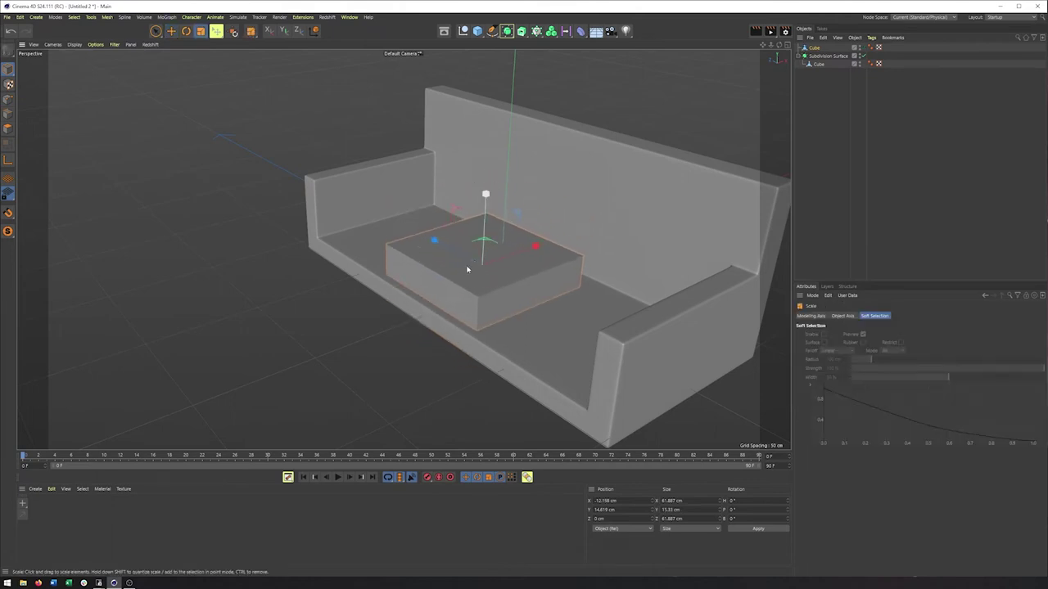
left_click_drag(452, 280, 655, 286, "alt")
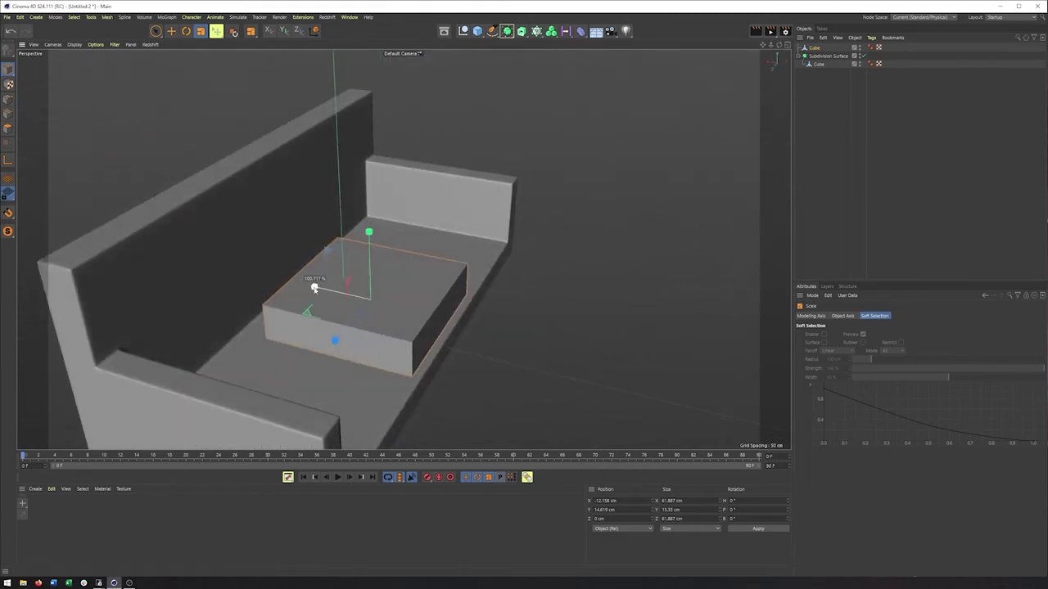
left_click_drag(315, 289, 300, 285)
left_click_drag(300, 285, 188, 307, "alt")
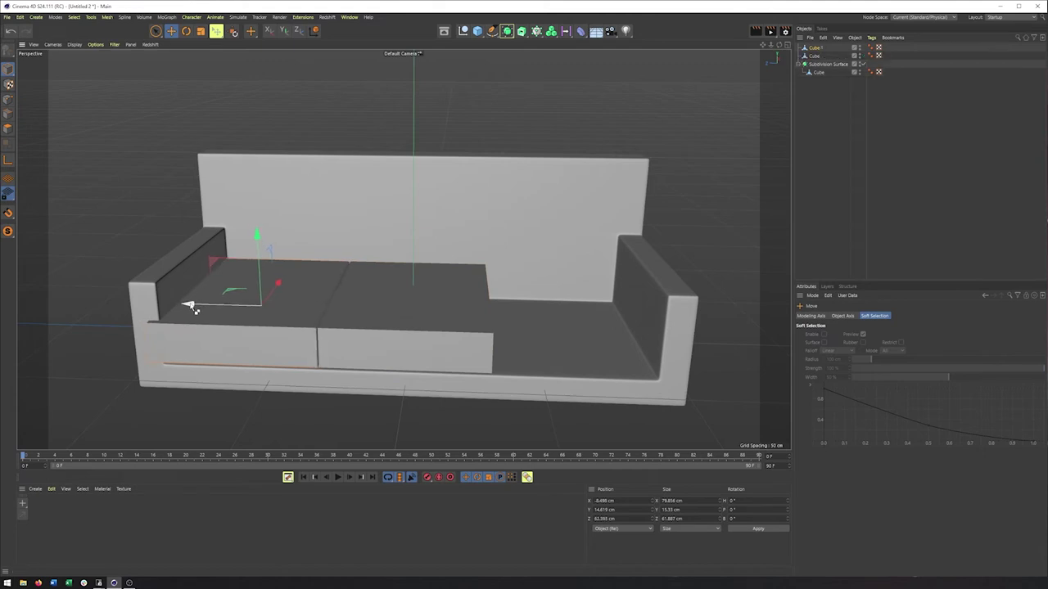
Step: Undo the cushion block's duplicate and place the remaining block under a new Subdivision Surface
key("ctrl+z")
left_click_drag(385, 344, 414, 321, "alt")
right_click_drag(415, 321, 366, 327, "alt")
mouse_move(366, 328)
left_mouse_down("alt")
mouse_move(366, 346)
mouse_move(379, 321)
left_mouse_up("alt")
middle_click_drag(379, 322, 398, 299, "alt")
right_click_drag(398, 300, 474, 299, "alt")
middle_click_drag(473, 299, 531, 299, "alt")
left_click_drag(482, 298, 509, 313, "alt")
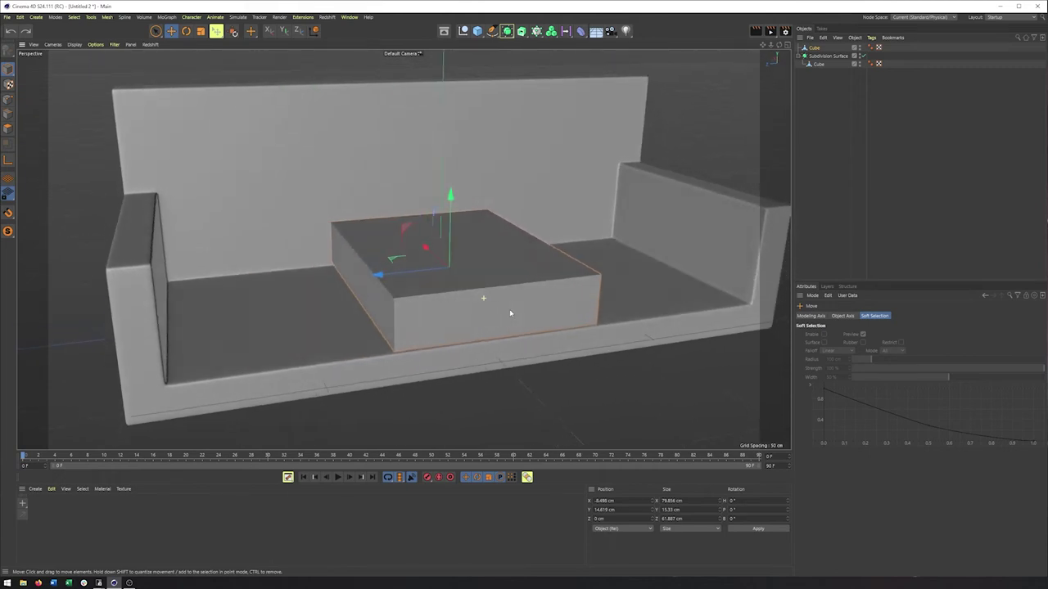
left_click(507, 31, "alt")
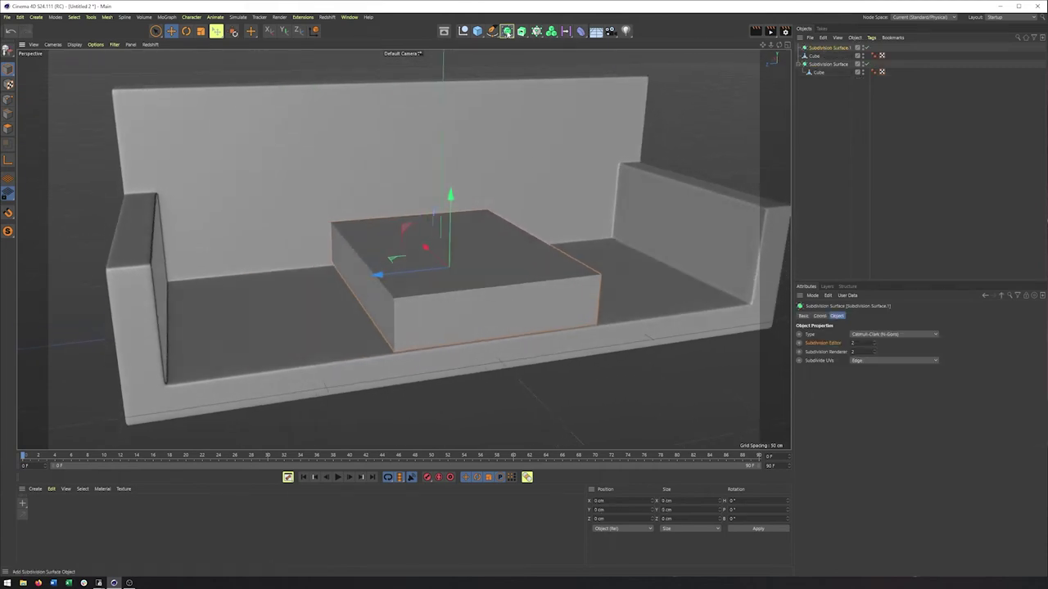
Step: Rename the sofa's Subdivision Surface as Couch and the cushion's Subdivision Surface as Cushion1
double_click(829, 64)
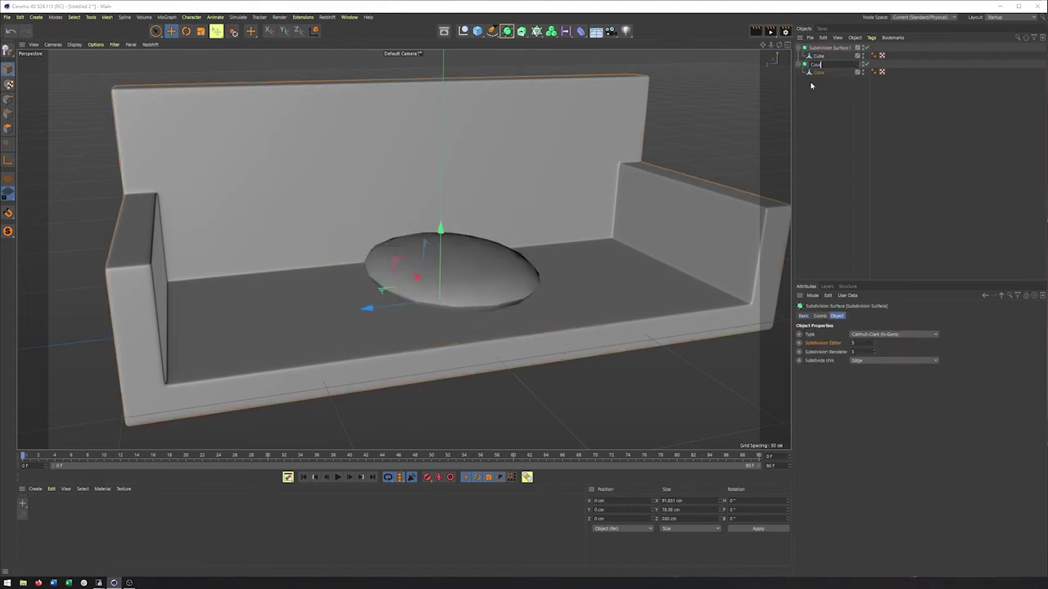
key("Up")
key("Up")
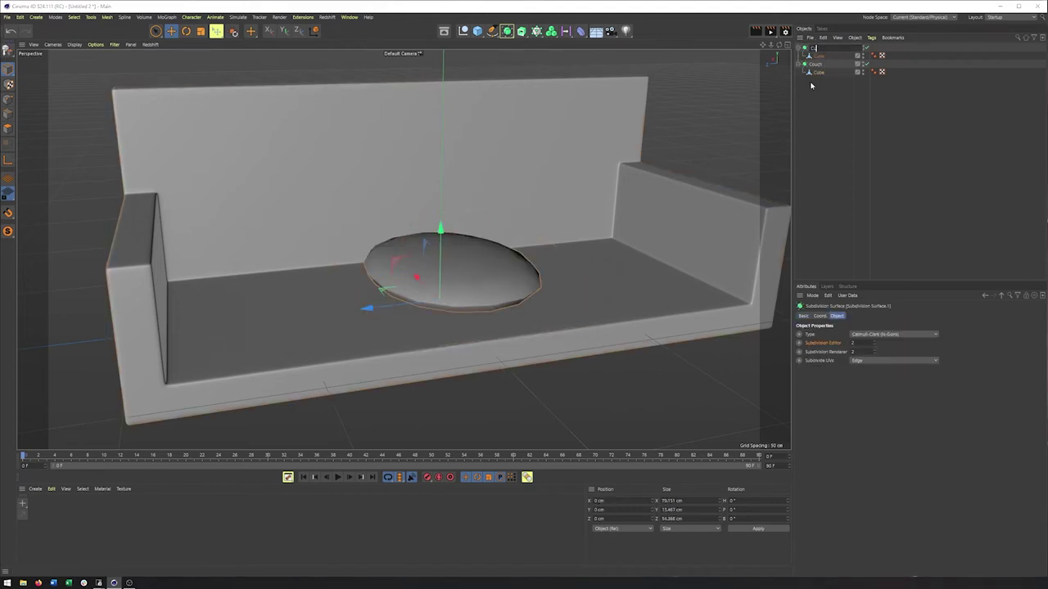
type("Cushion1")
key("Return")
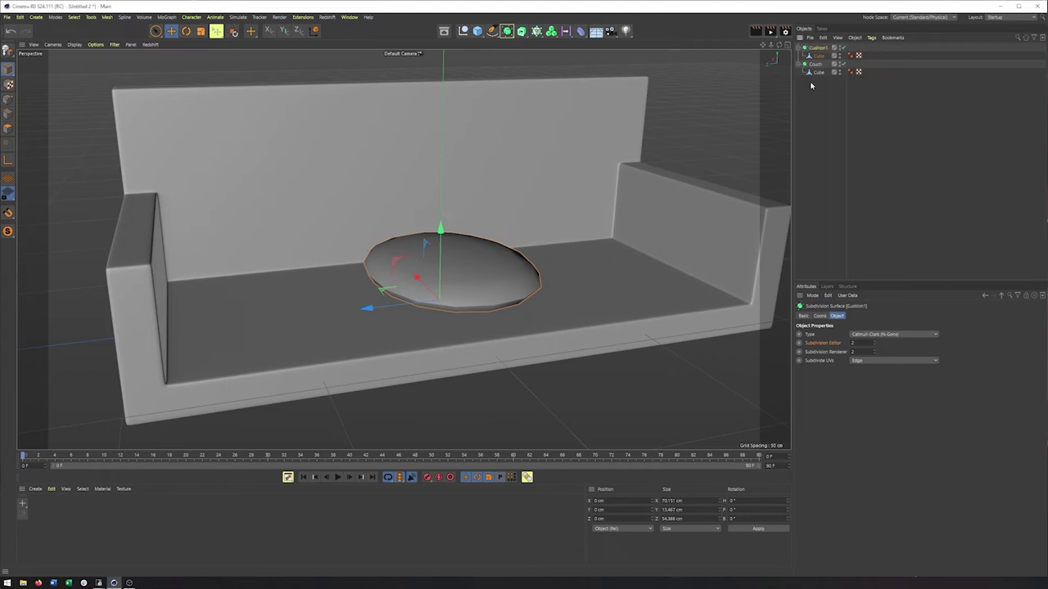
Step: Compare the cushion as a plain block and as a smoothed shape by toggling its Subdivision Surface
left_click_drag(533, 218, 454, 268, "alt")
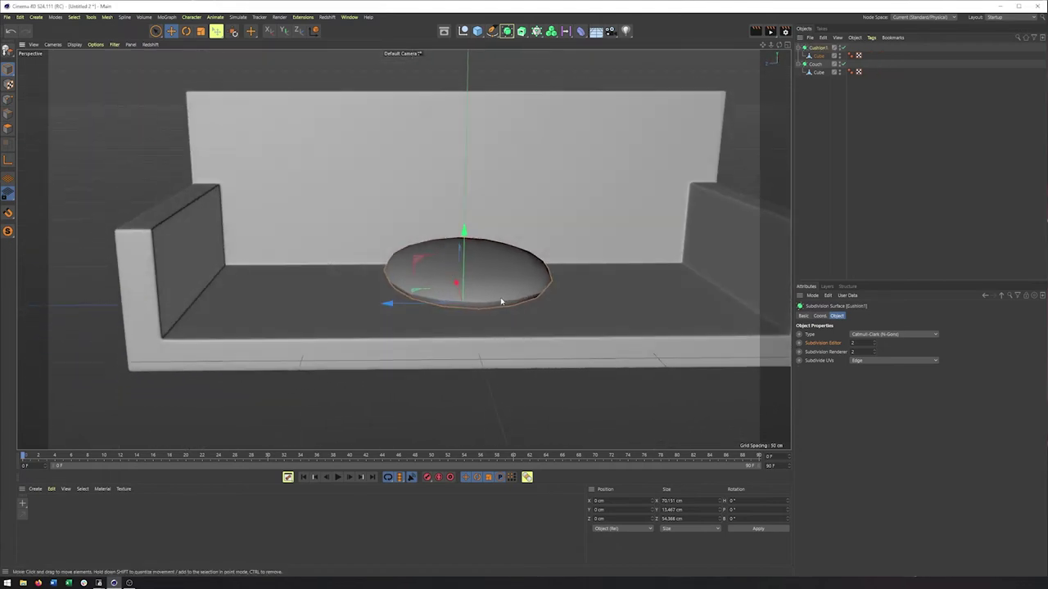
scroll(508, 296, "up", 3)
left_click_drag(527, 294, 521, 292, "alt")
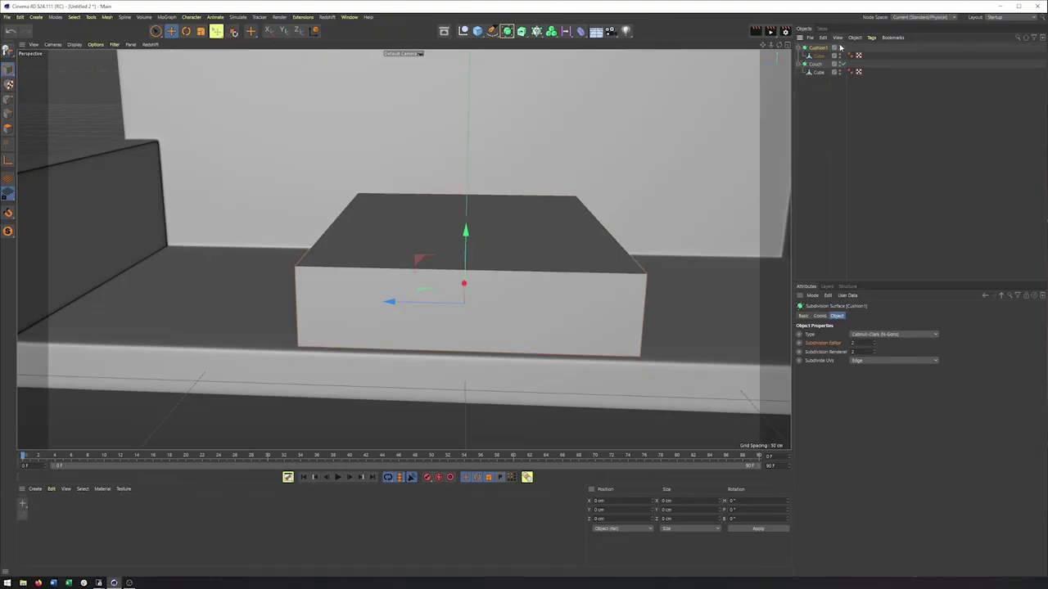
left_click(844, 48)
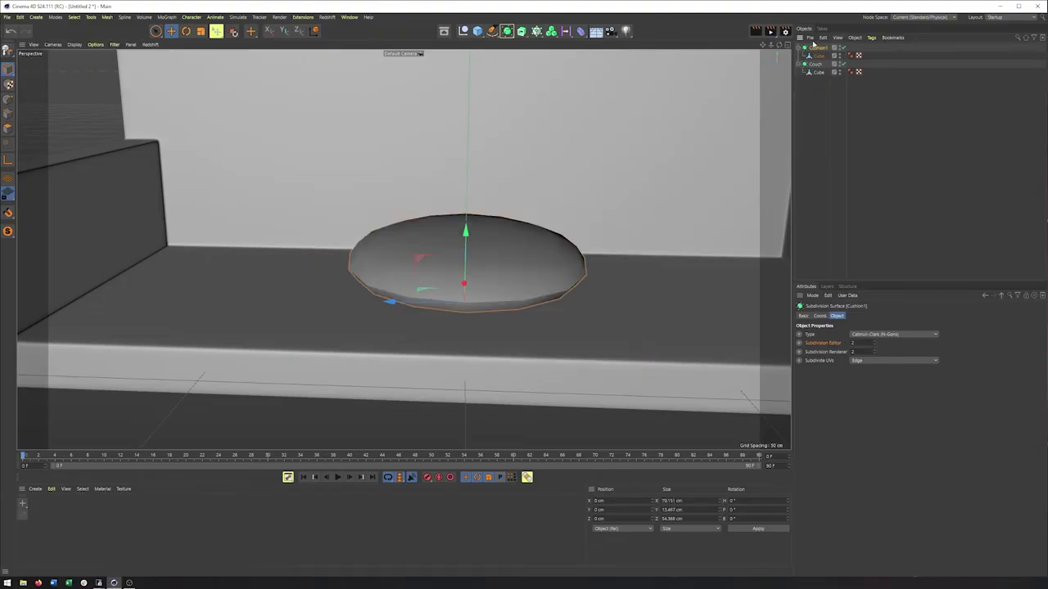
Step: Edit the edges of the cushion's cube and add a loop cut near its front at 89.872% offset
left_click(818, 56)
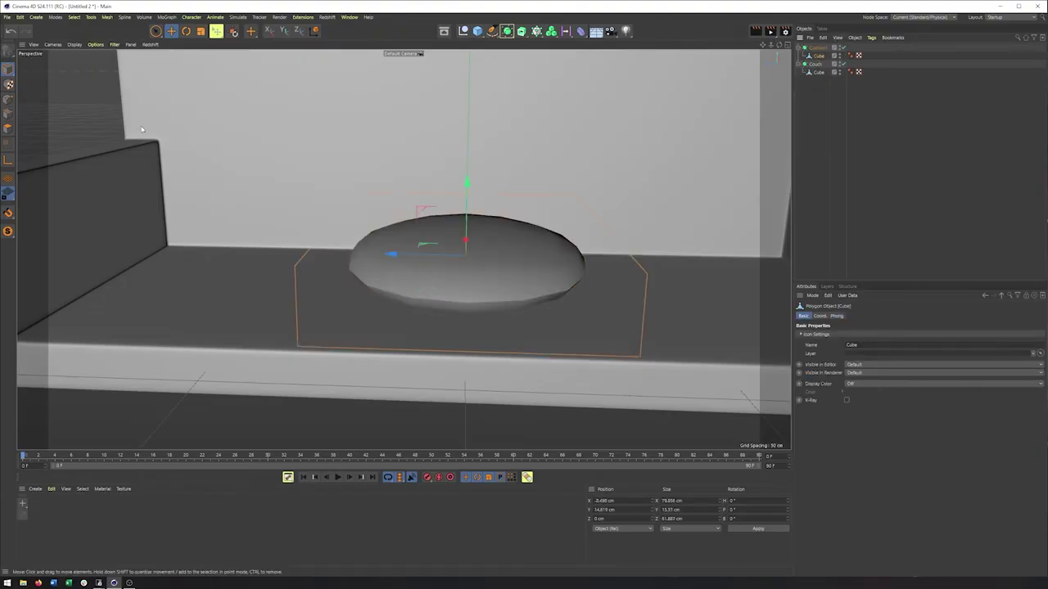
left_click(8, 116)
left_click_drag(325, 256, 343, 264, "alt")
middle_click_drag(264, 253, 271, 253, "alt")
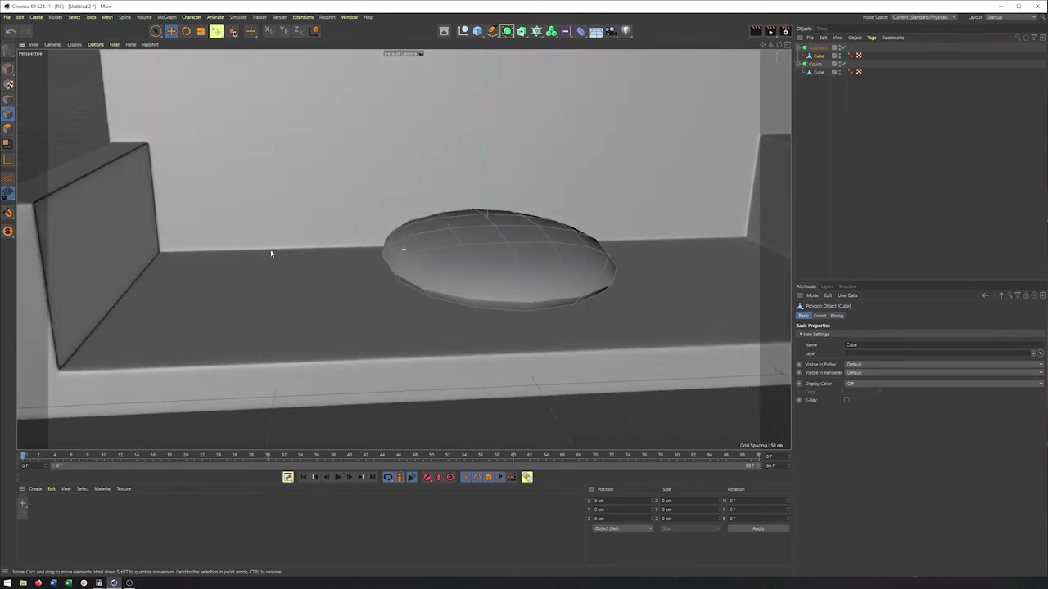
left_click_drag(271, 254, 287, 253, "alt")
right_click(408, 218)
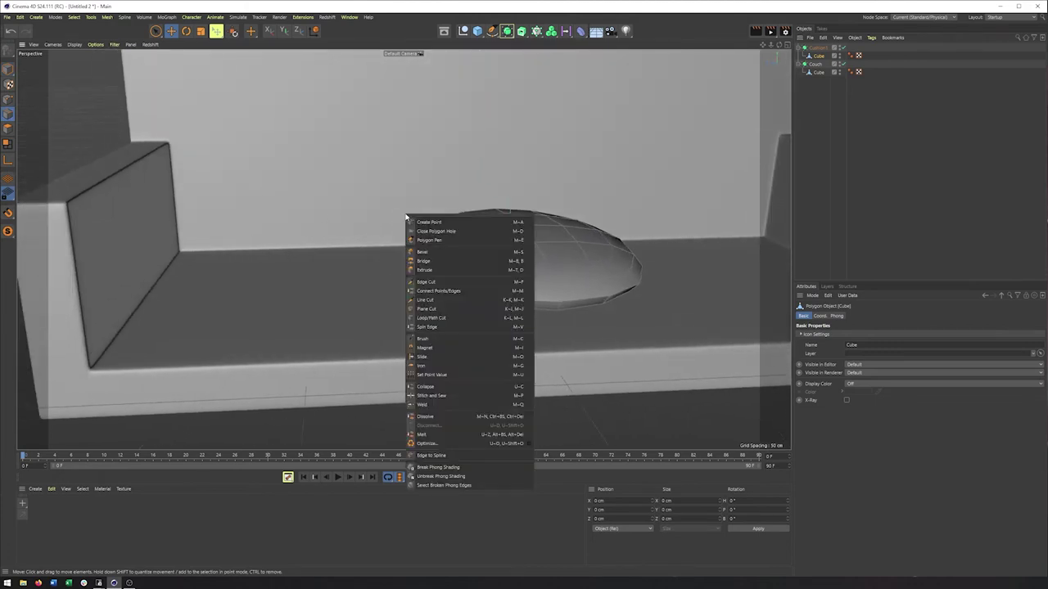
left_click(441, 318)
left_click_drag(433, 283, 500, 311, "alt")
left_click(483, 300)
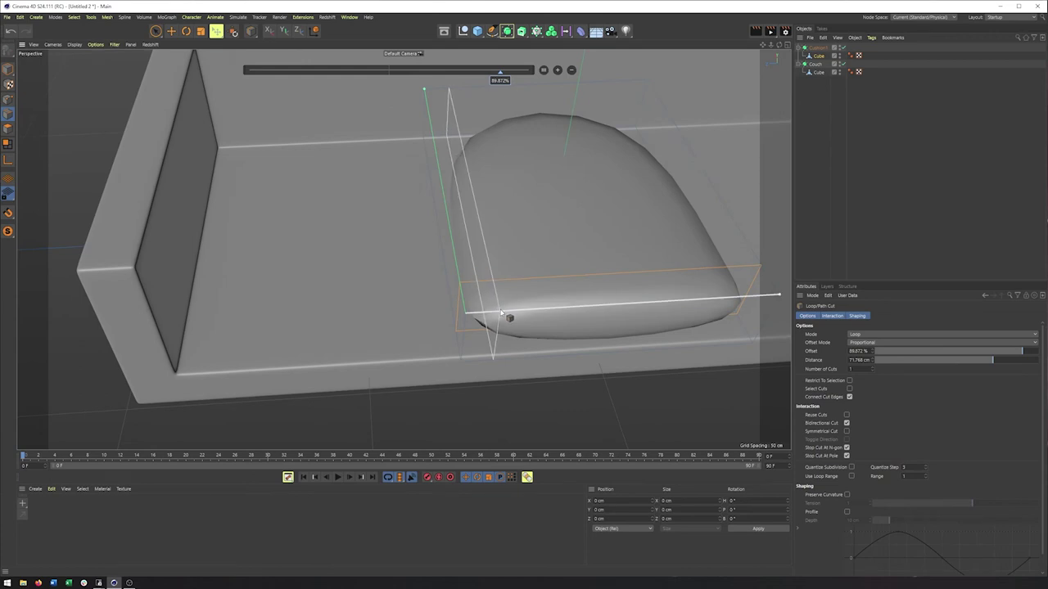
Step: Add a loop cut near the cushion's left side at 88.929% and another around its mid-height at 48.56%
left_click_drag(503, 313, 471, 309, "alt")
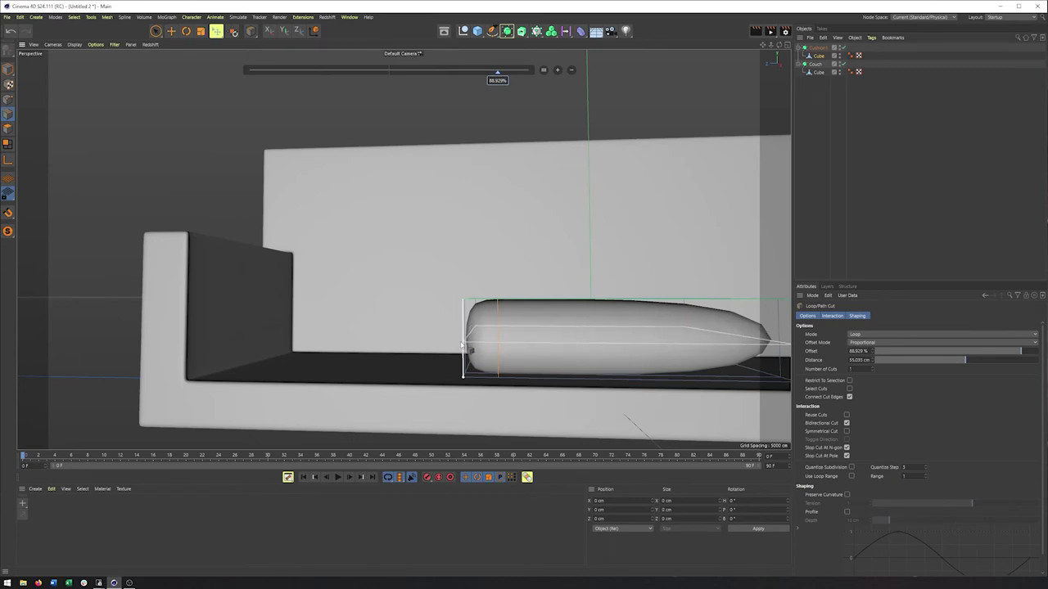
left_click(461, 342)
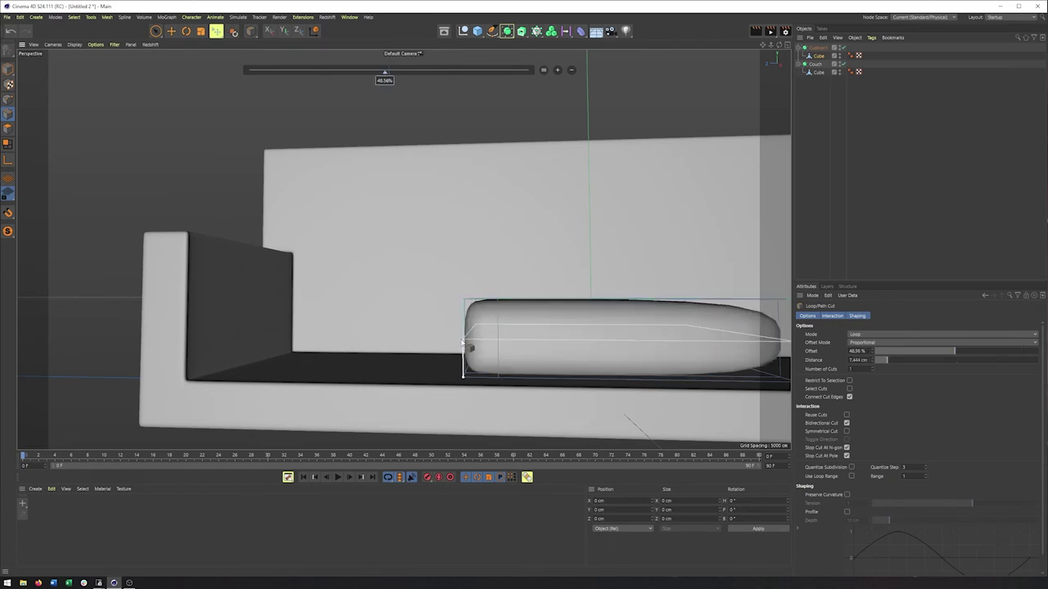
middle_click_drag(524, 337, 444, 332, "alt")
left_click_drag(444, 332, 470, 356, "alt")
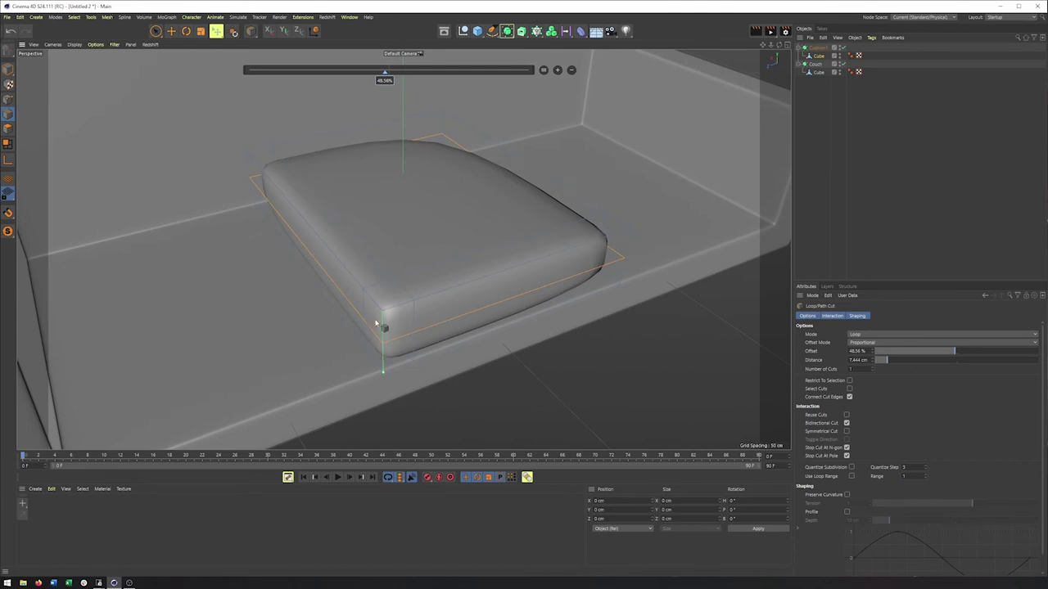
Step: Add loop cuts near the cushion's right side at 10.042% and near its back at 9.069%
left_click_drag(376, 324, 356, 373, "alt")
scroll(581, 324, "up", 6)
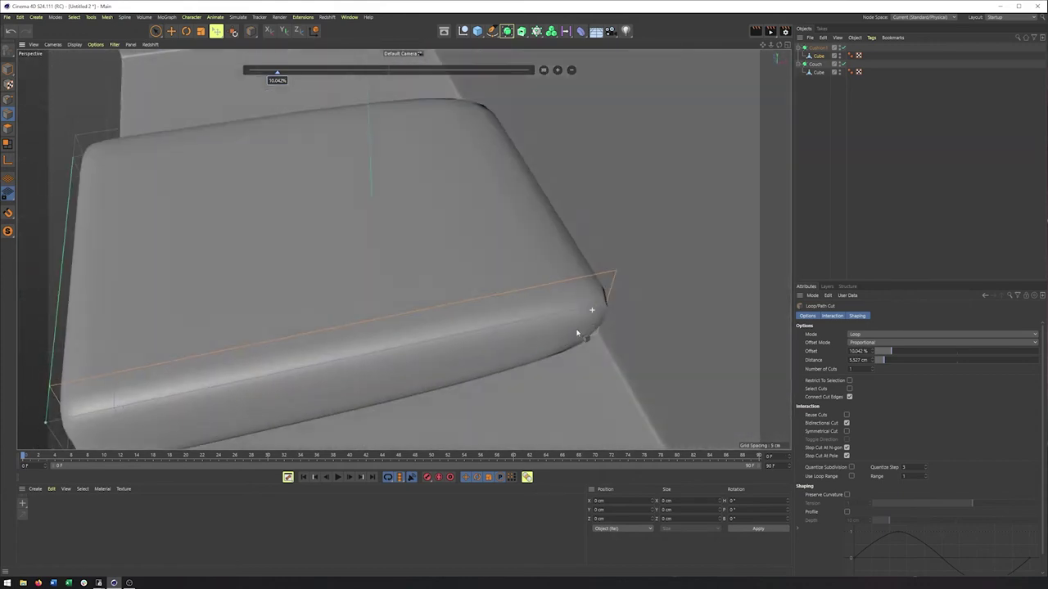
left_click_drag(631, 306, 266, 212, "alt")
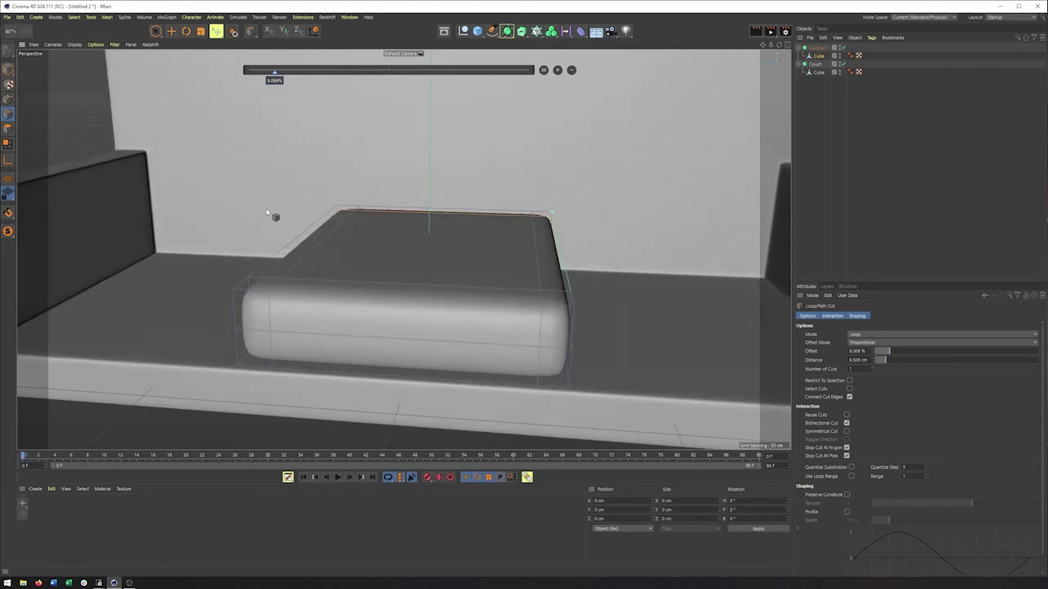
Step: Select the large central polygon on the cushion's top and raise it to make the block about 20 cm high
left_click(7, 69)
left_click(893, 134)
middle_click_drag(372, 273, 484, 244, "alt")
left_click(818, 55)
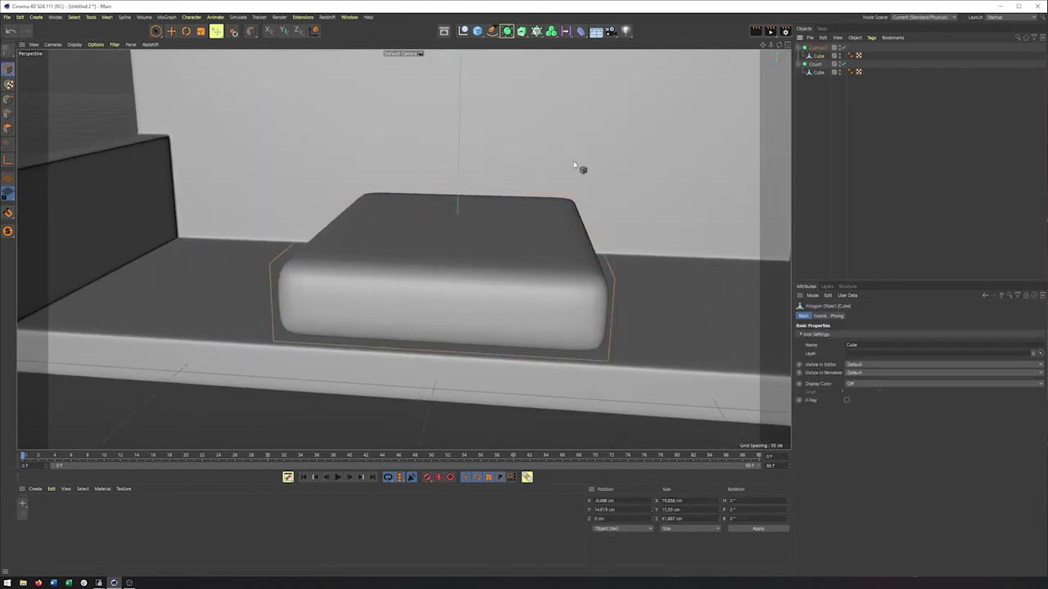
key("k")
key("l")
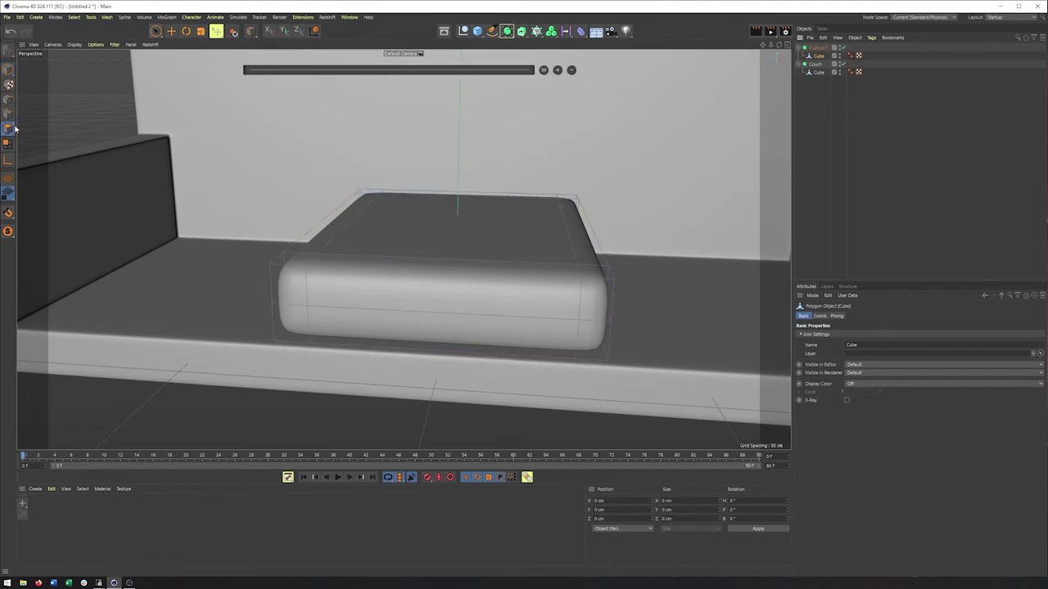
left_click(154, 34)
left_click(423, 229)
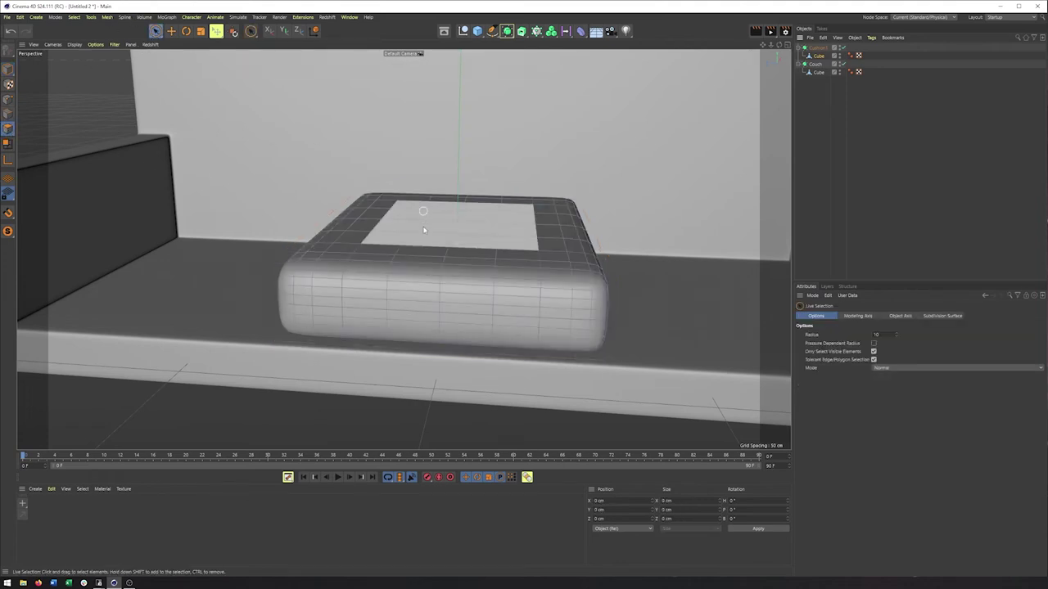
left_click_drag(423, 233, 447, 163, "alt")
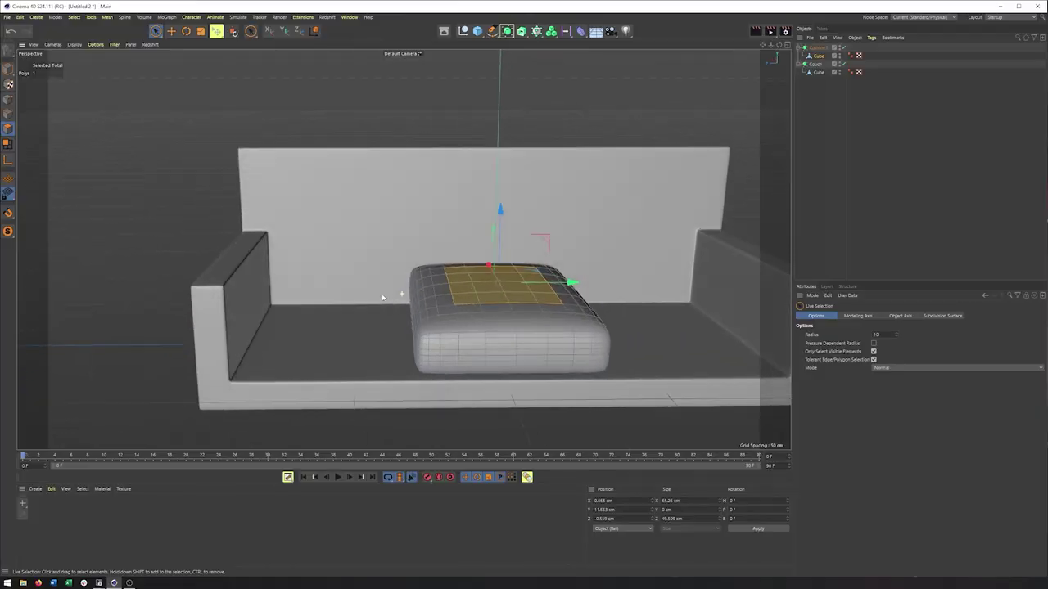
Step: Move the whole Cushion1 object against the couch's left armrest, to about Z 59 cm
left_click_drag(382, 297, 329, 260, "alt")
left_click(7, 71)
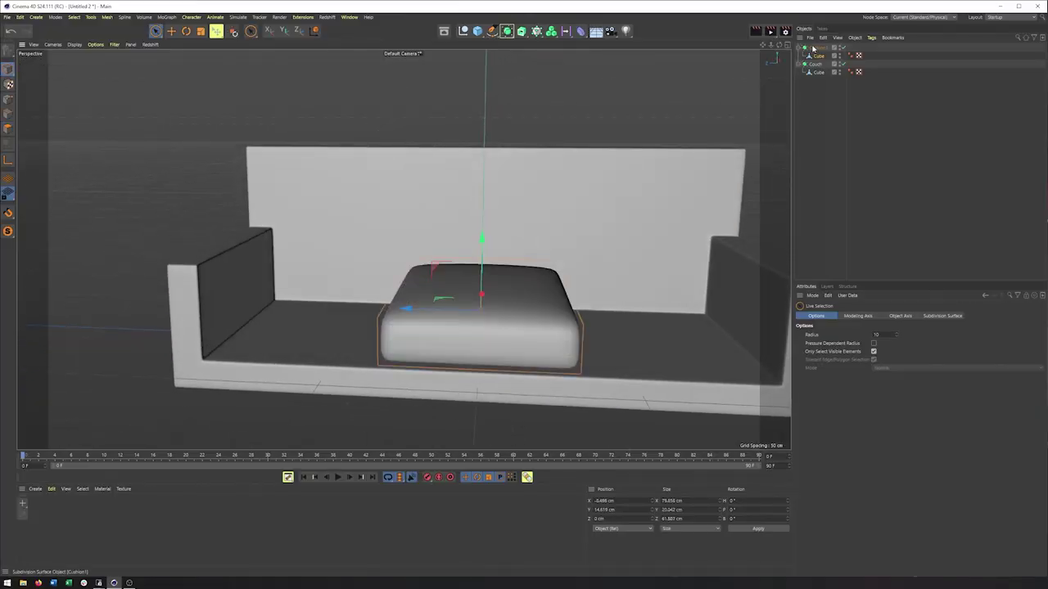
left_click(814, 48)
left_click_drag(418, 343, 273, 168)
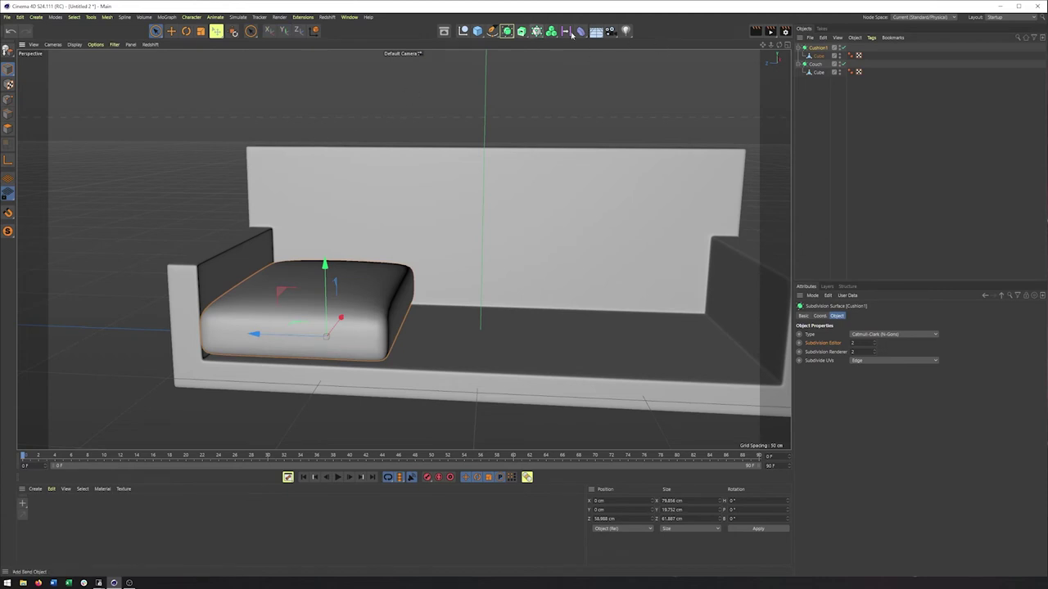
Step: Place Cushion1 inside a new Cloner and set the Cloner's mode to Linear
left_click(539, 33)
left_click(823, 52)
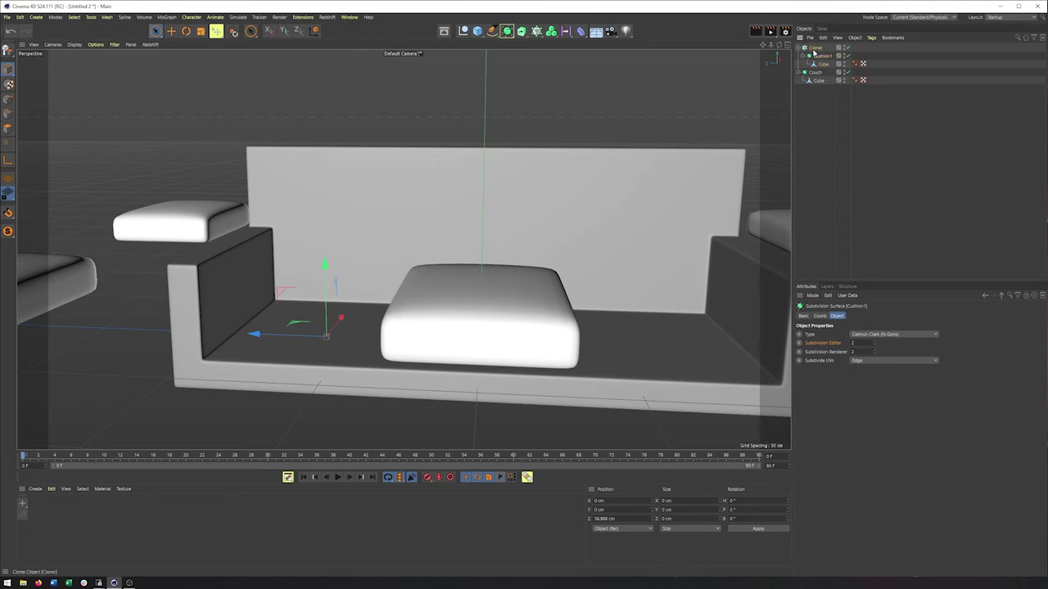
left_click(815, 48)
left_click(863, 334)
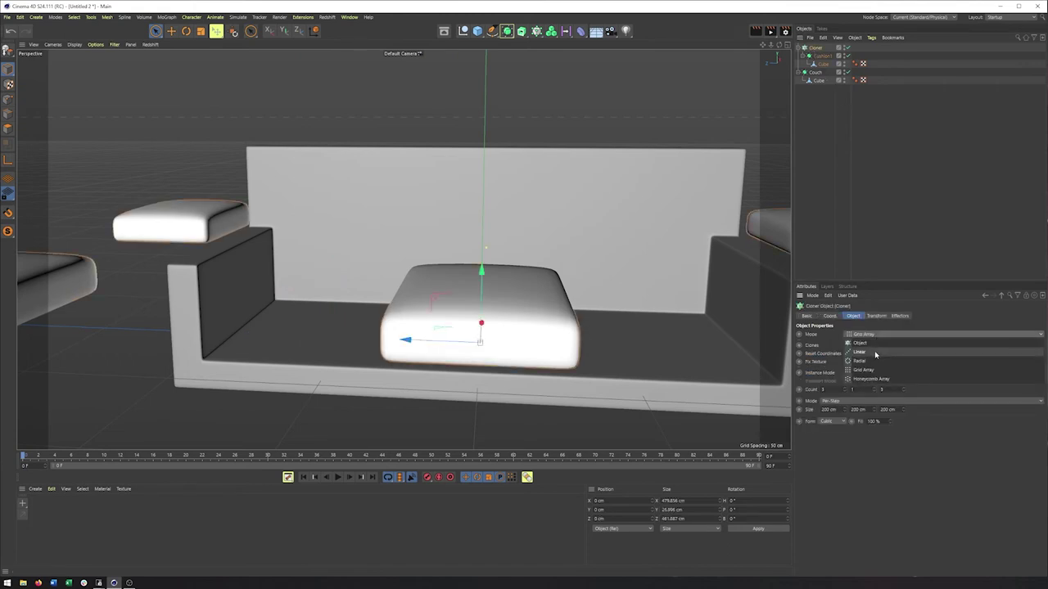
left_click(875, 352)
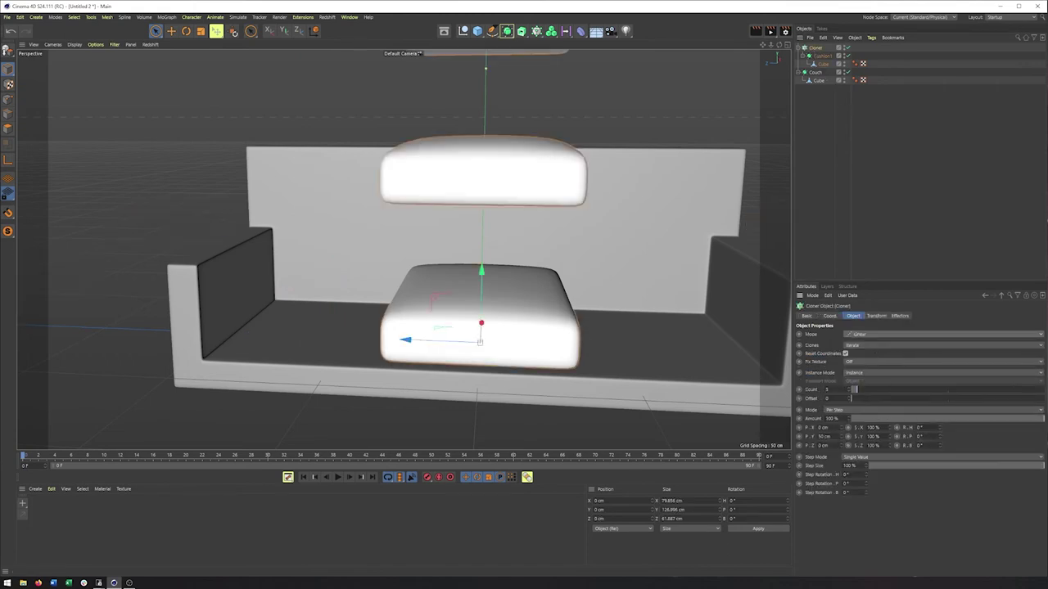
Step: Set the Cloner's per-step offset to 0 cm in Y and 61 cm in Z
left_click_drag(832, 437, 760, 426)
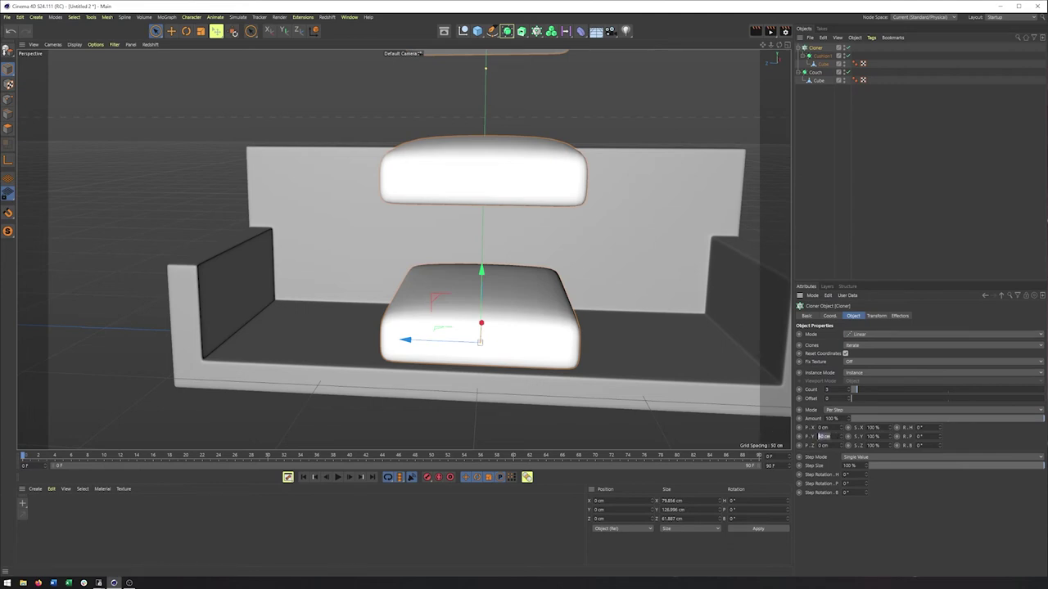
type("0")
key("Return")
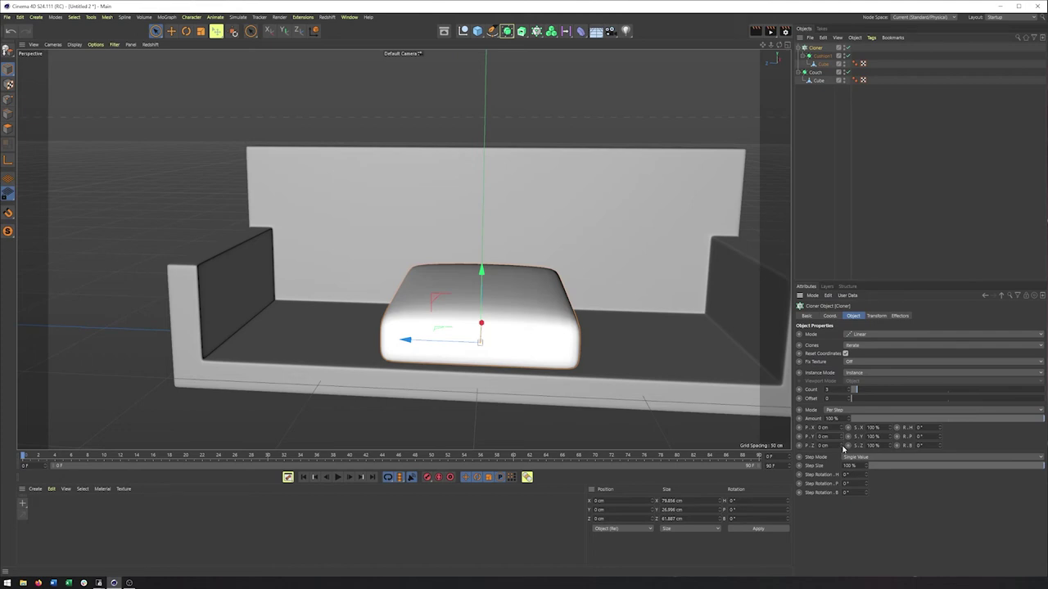
mouse_move(843, 449)
left_mouse_down()
mouse_move(929, 449)
mouse_move(843, 449)
left_mouse_up()
Step: Move the Cloner to about Y -2.2 cm and Z -60.2 cm so the three cushions sit between the armrests
left_click_drag(417, 341, 577, 351)
middle_click_drag(581, 356, 417, 353, "alt")
left_click_drag(417, 352, 572, 333, "alt")
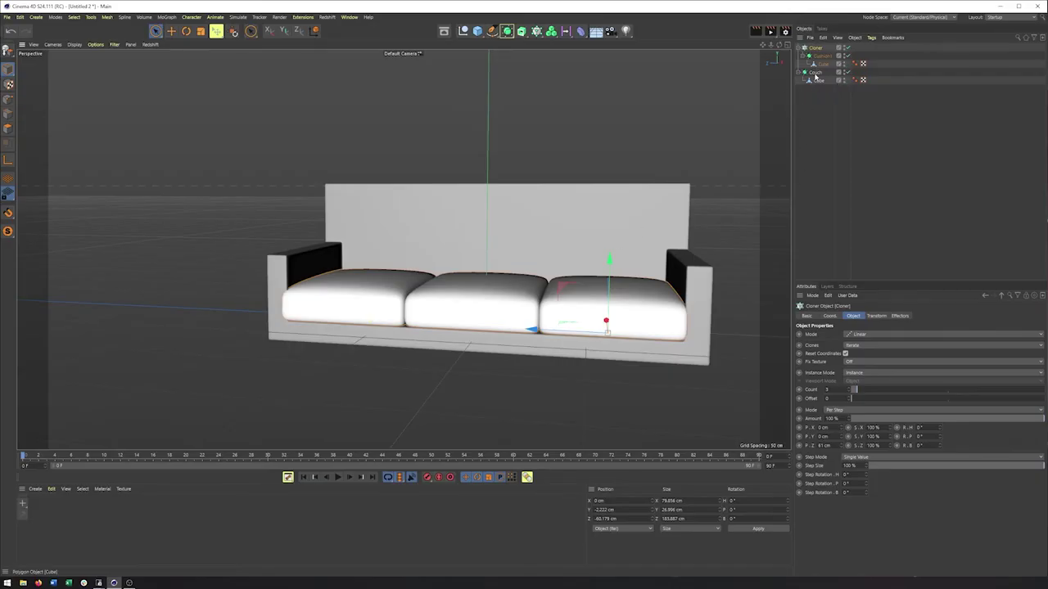
Step: Switch the couch's cube to point editing and turn off the Couch Subdivision Surface
left_click(816, 73)
left_click_drag(442, 254, 755, 163, "alt")
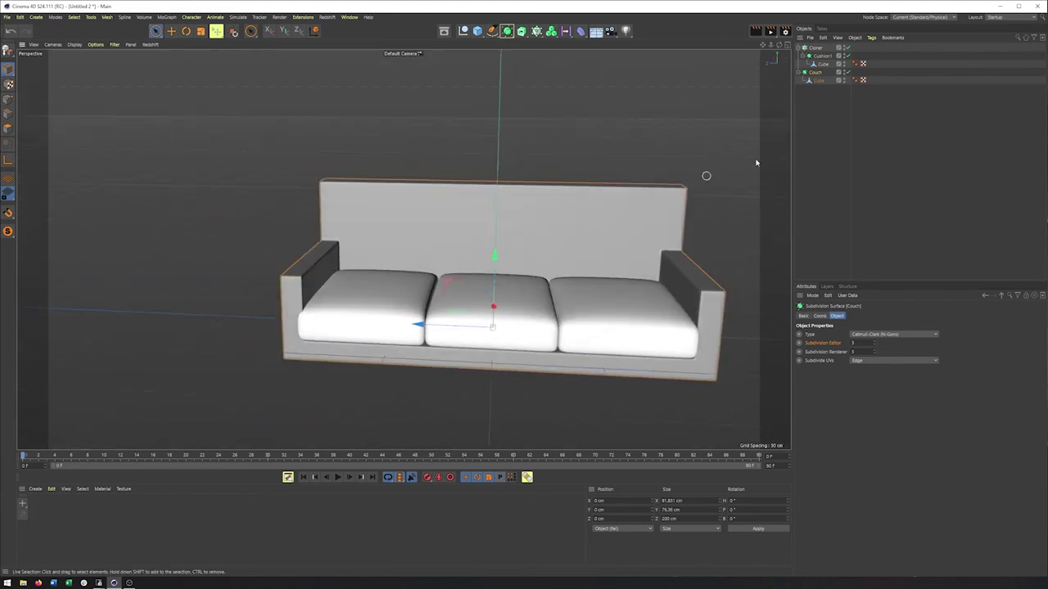
left_click(822, 80)
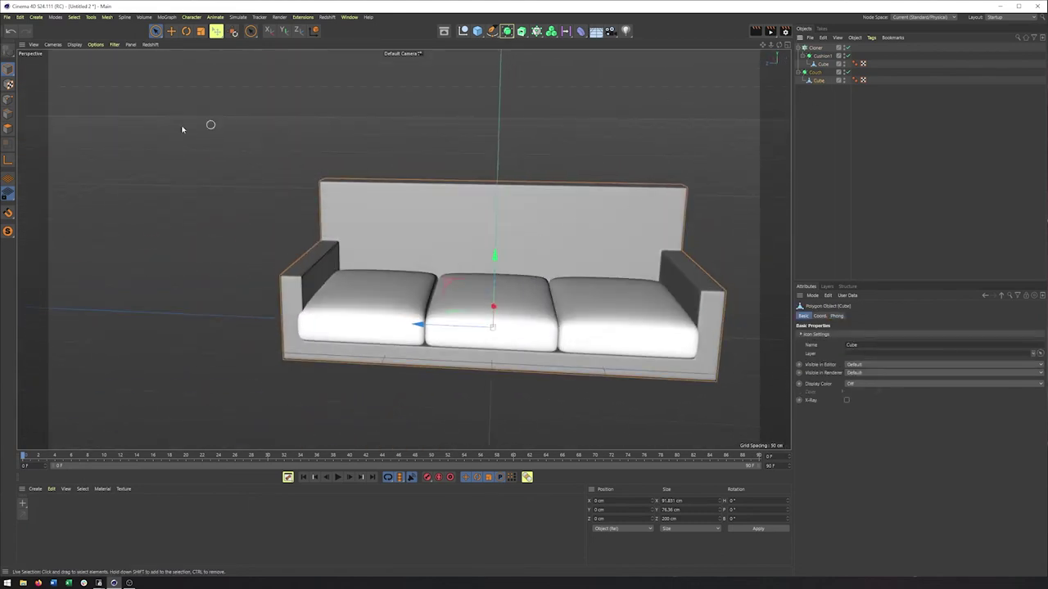
left_click(6, 101)
middle_click_drag(332, 278, 374, 252, "alt")
left_click_drag(366, 254, 377, 253, "alt")
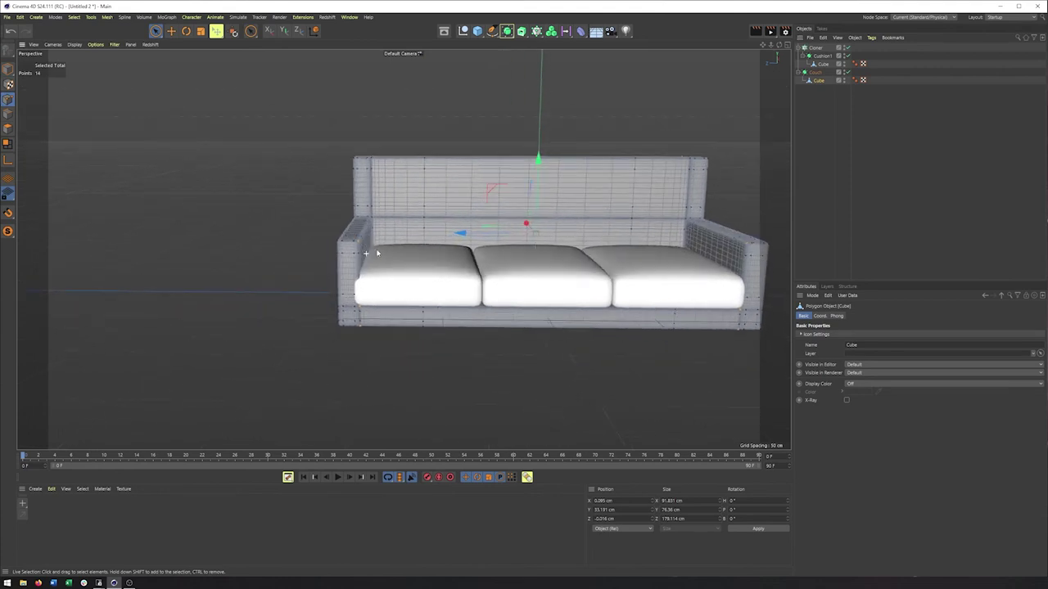
left_click(848, 72)
left_click_drag(442, 229, 420, 276, "alt")
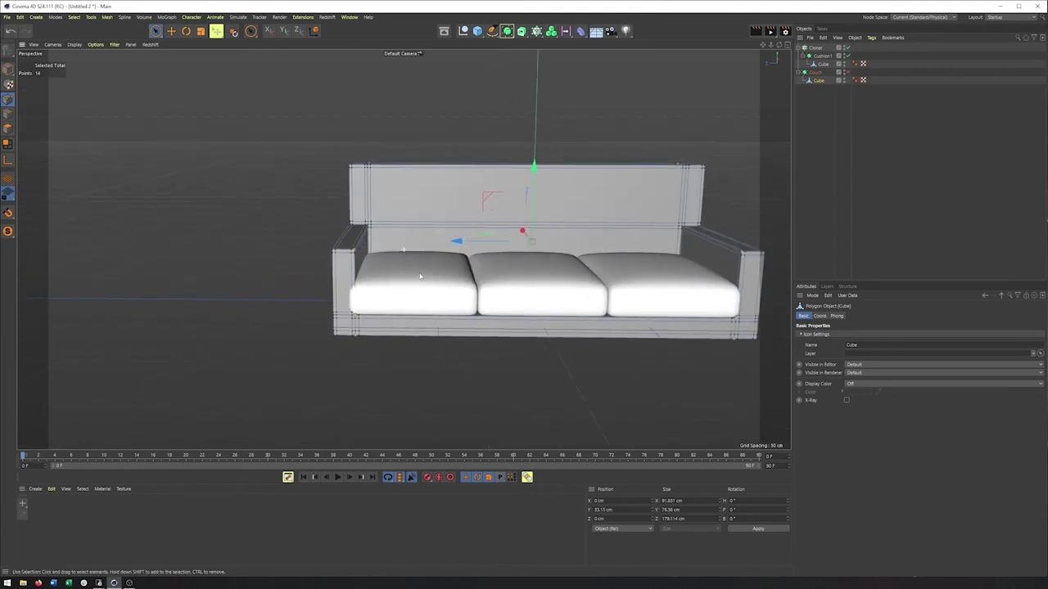
Step: Rectangle-select the points at the couch's +Z end, fit that armrest against the outer cushion, and re-enable the Couch Subdivision Surface
left_click(155, 30)
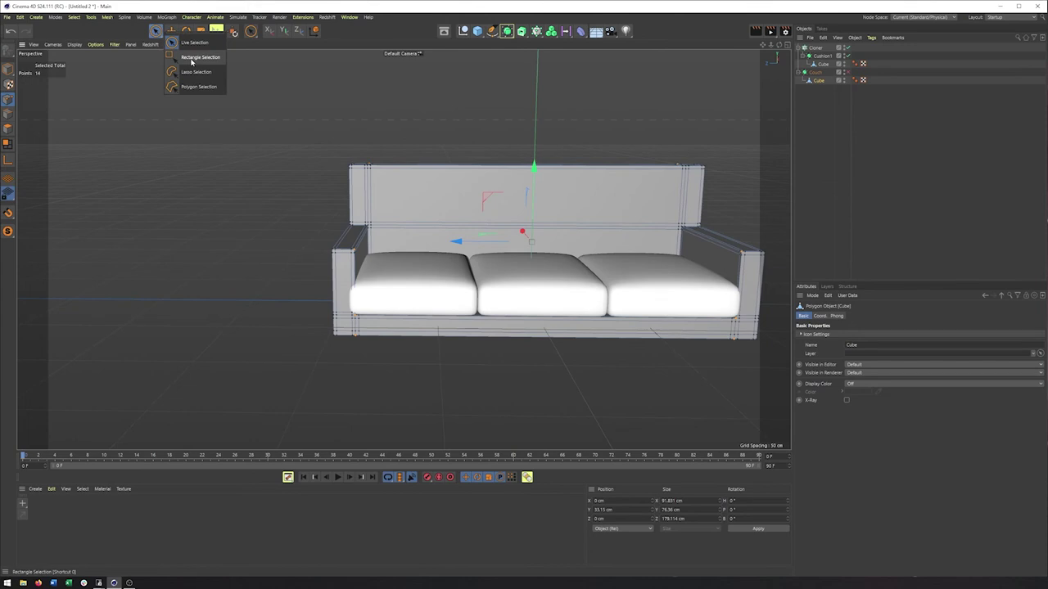
left_click(196, 66)
left_click_drag(221, 101, 496, 403)
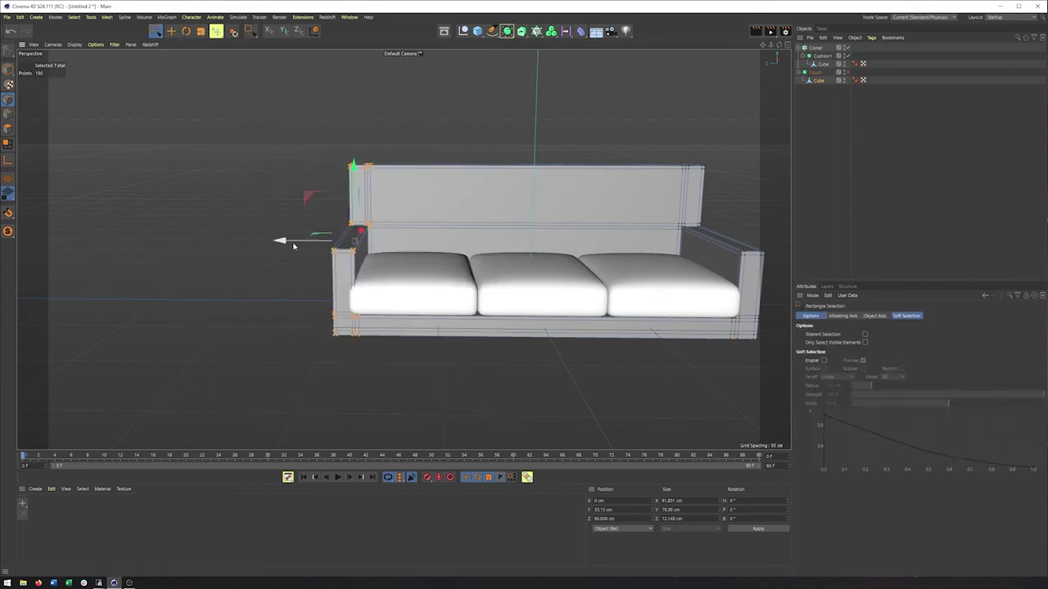
left_click_drag(297, 247, 289, 247)
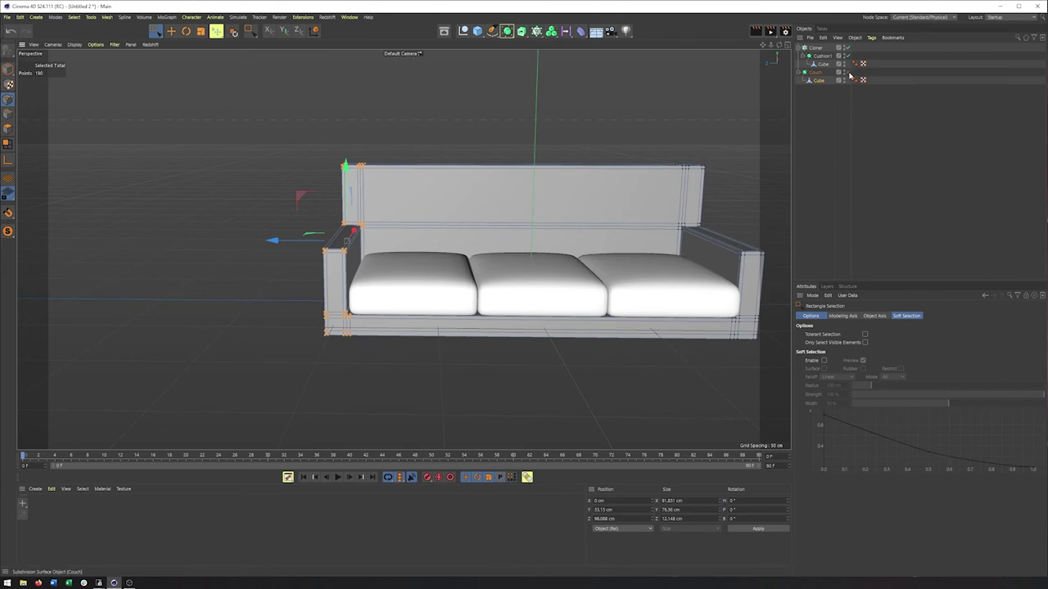
scroll(433, 272, "up", 5)
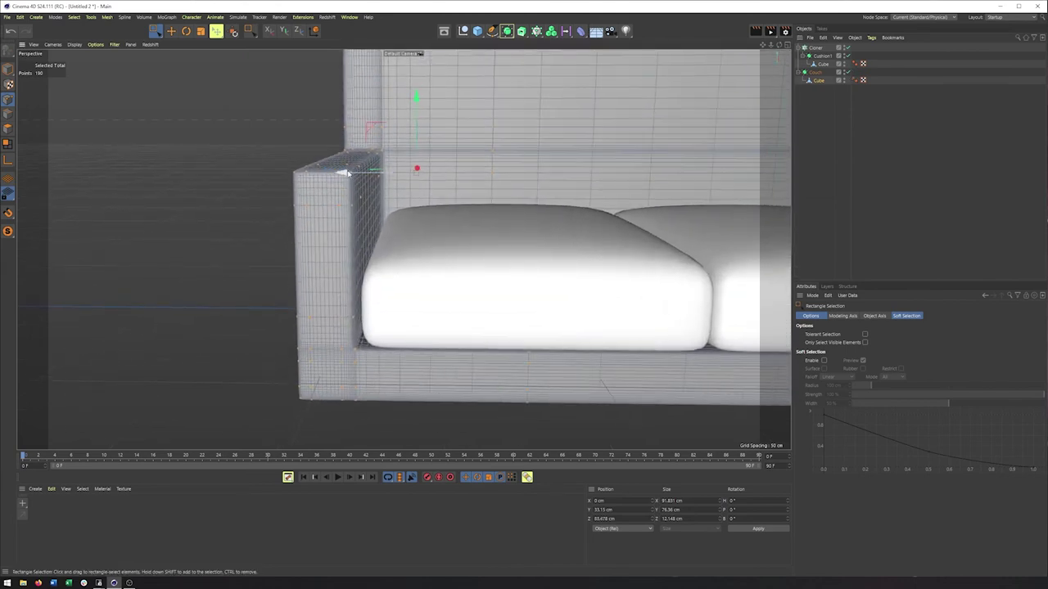
left_click_drag(343, 173, 353, 177)
scroll(470, 283, "down", 4)
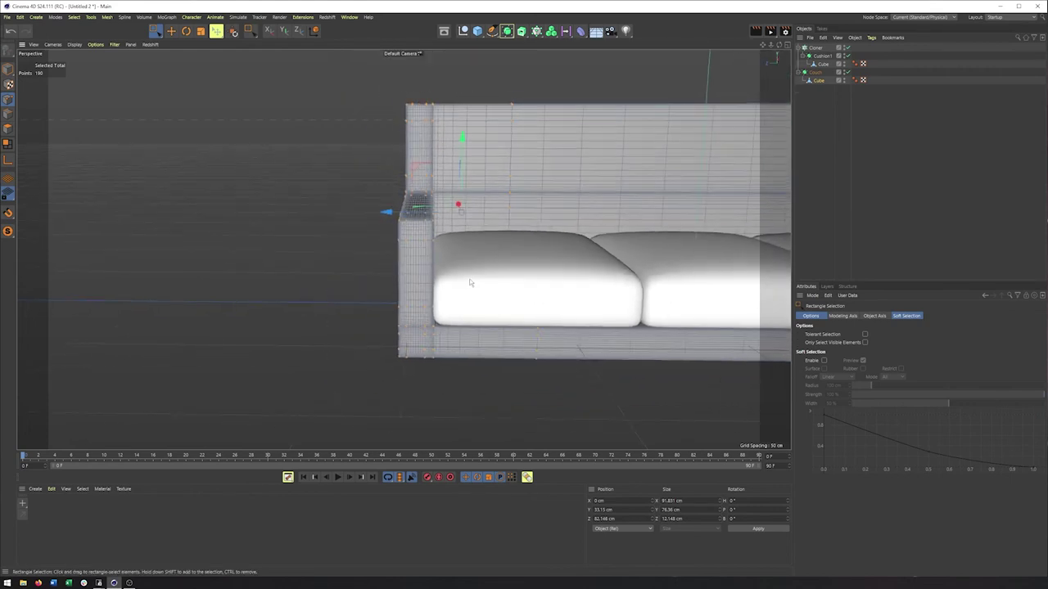
Step: Rectangle-select all points at the couch's -Z end and move them along Z to fit that armrest against the adjacent cushion
middle_click_drag(753, 281, 507, 288, "alt")
scroll(507, 287, "down", 2)
left_click_drag(573, 307, 582, 211, "alt")
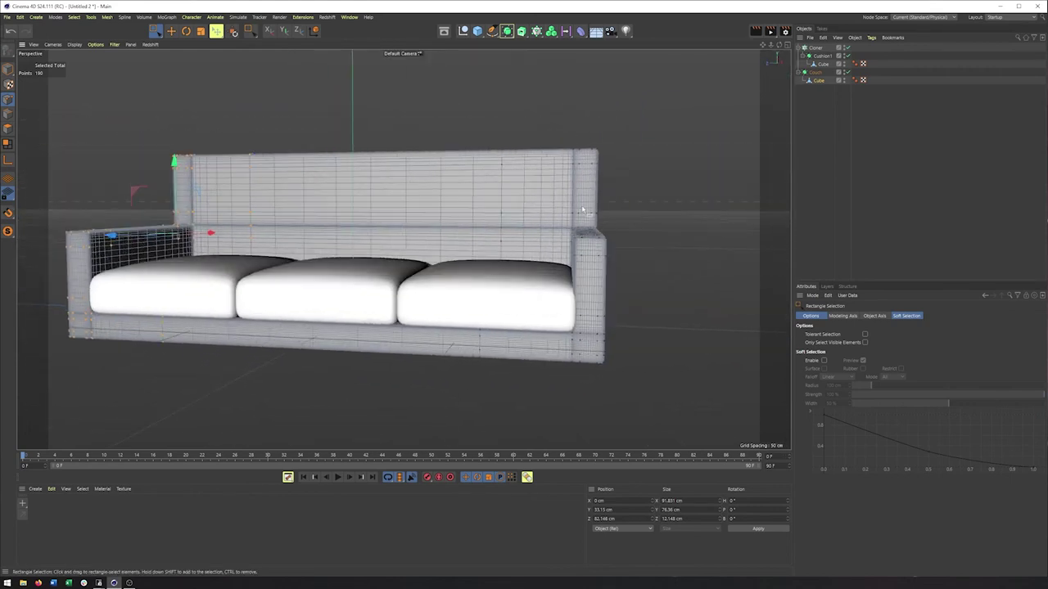
left_click_drag(528, 121, 695, 394)
left_click_drag(422, 108, 789, 450)
left_click_drag(473, 241, 564, 345)
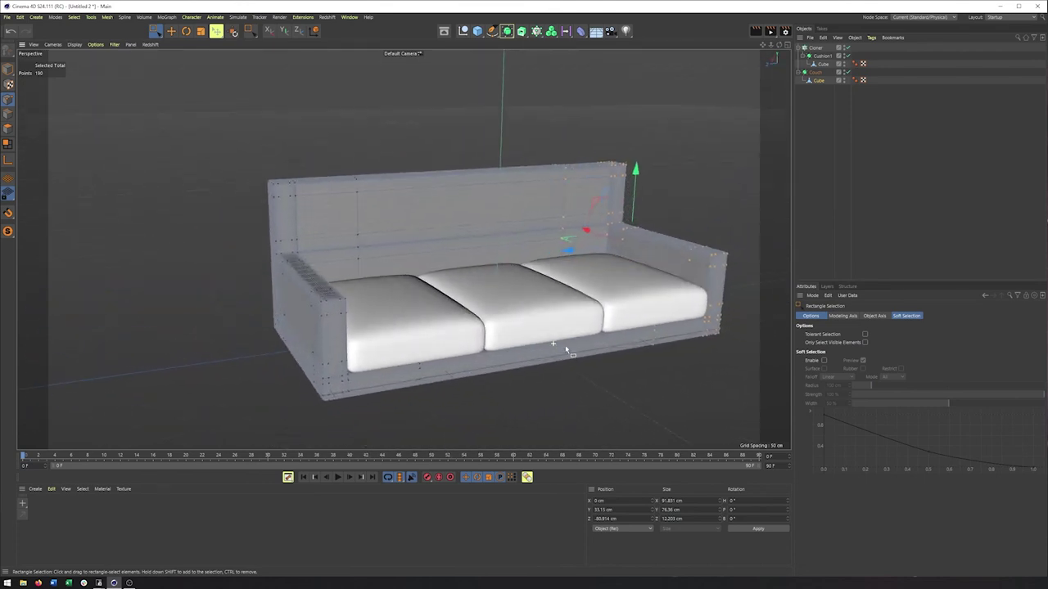
Step: Return to whole-object editing and rename the Cloner to Bottom_Cushions
left_click(8, 71)
left_click(841, 115)
left_click(804, 56)
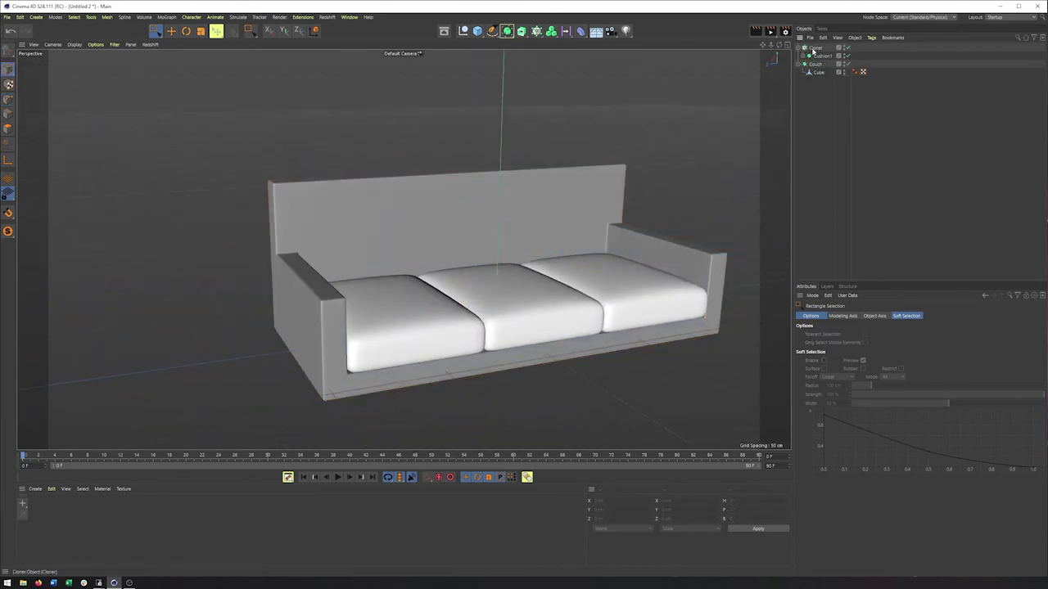
left_click(816, 47)
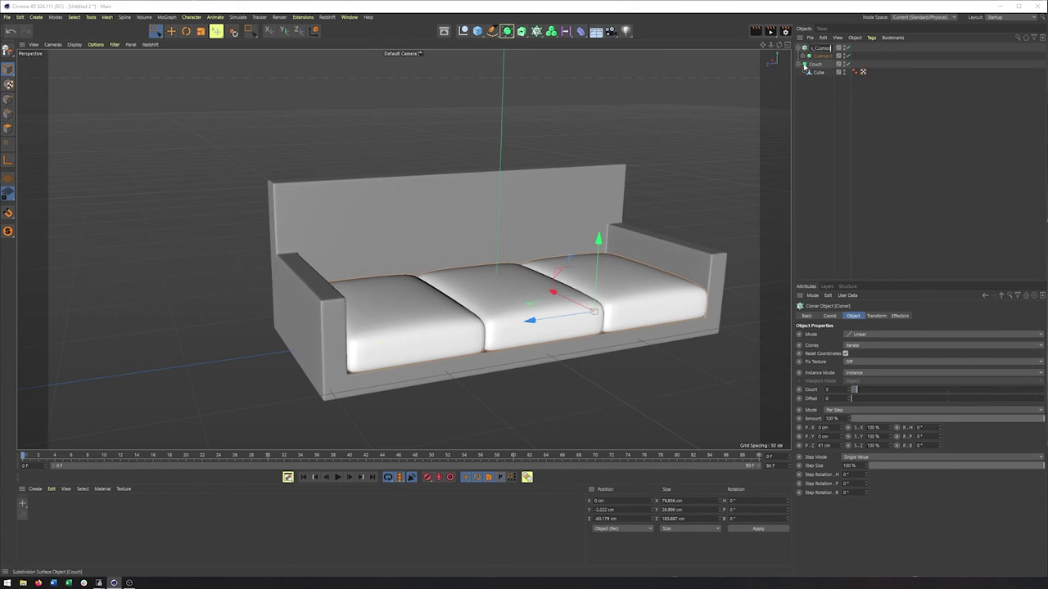
type("ns")
key("Return")
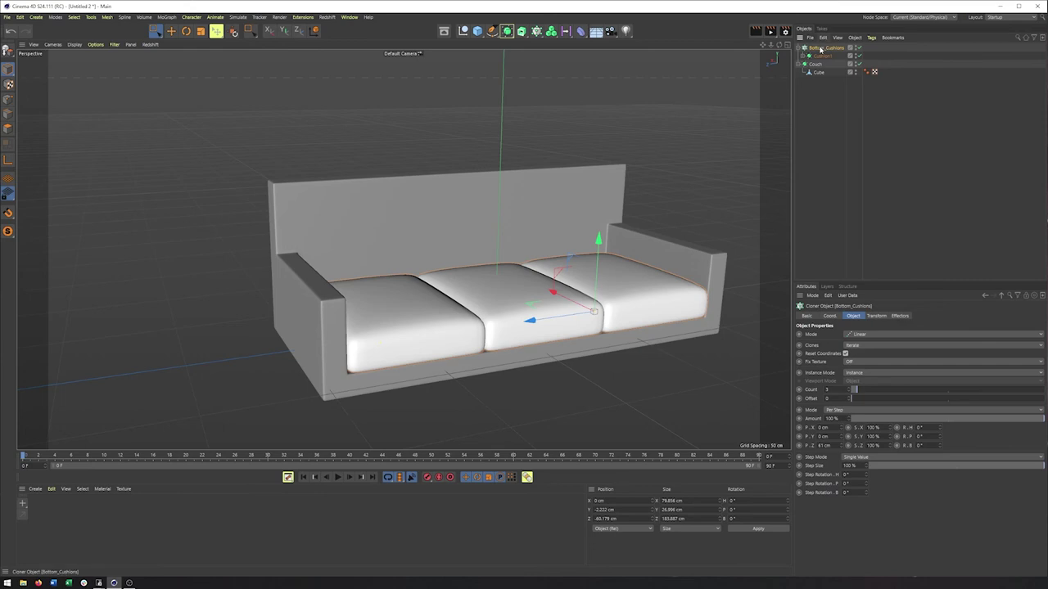
Step: Duplicate the Bottom_Cushions cloner and rename the copy Top_Cushions.1
key("ctrl+c")
key("ctrl+v")
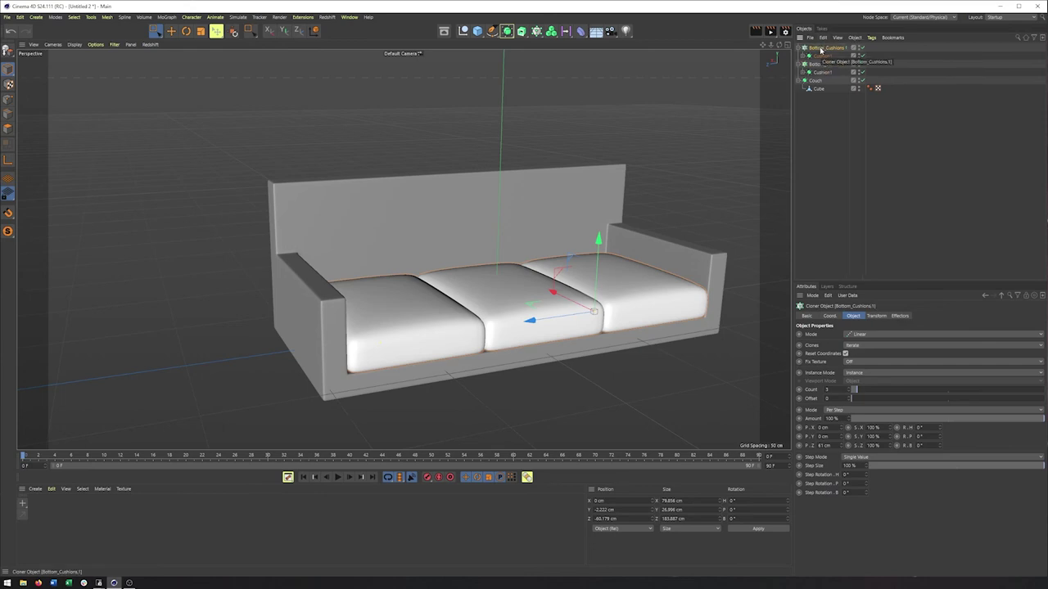
type("Top")
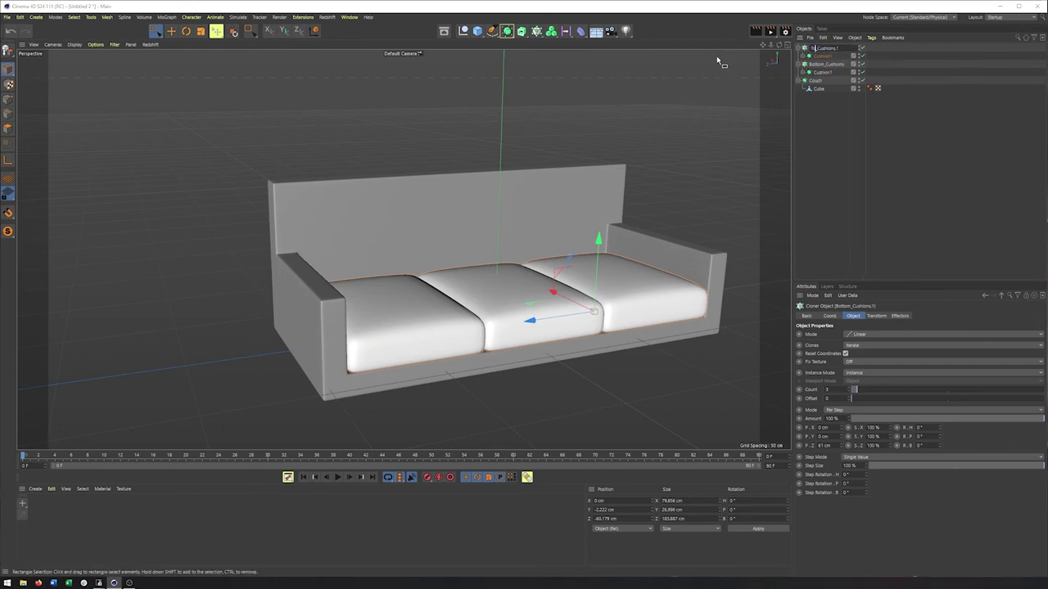
key("Return")
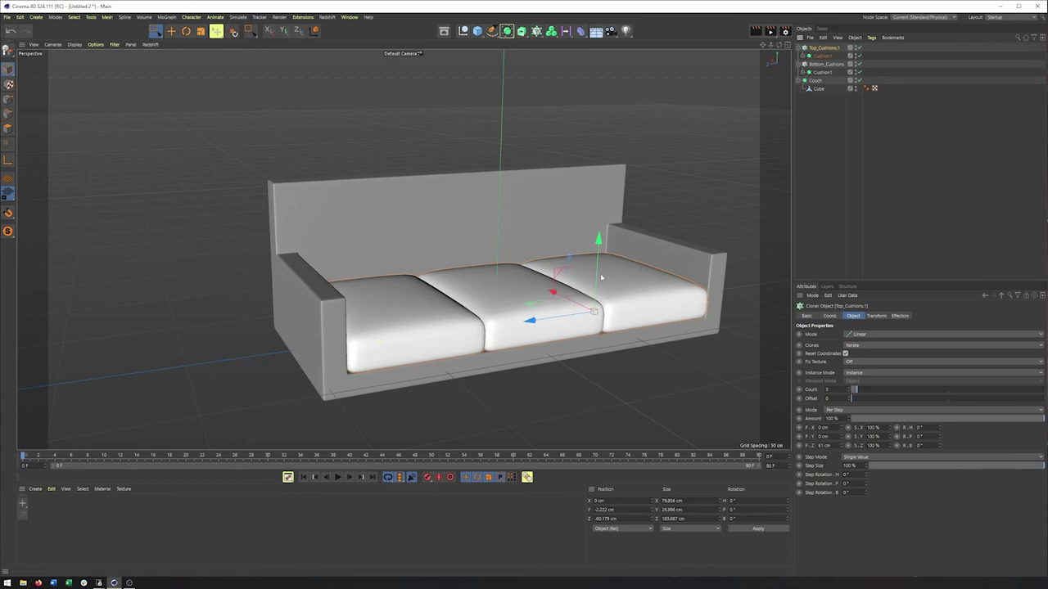
Step: Rotate Top_Cushions.1 to a bank of -60° and move it to about X 53.5 cm and Y 54.8 cm against the backrest
key("r")
left_click_drag(601, 279, 608, 326)
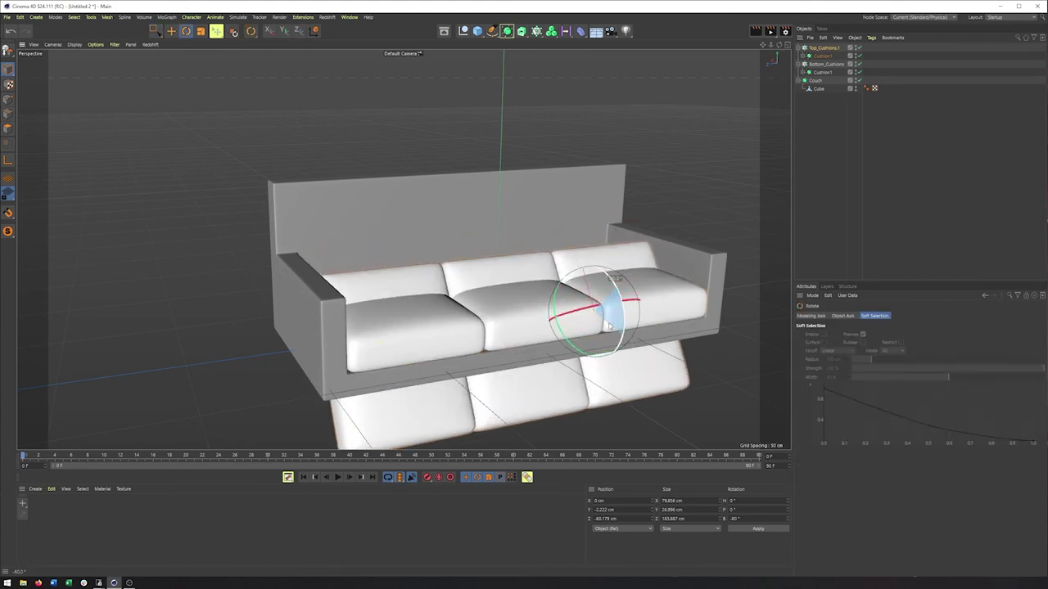
key("e")
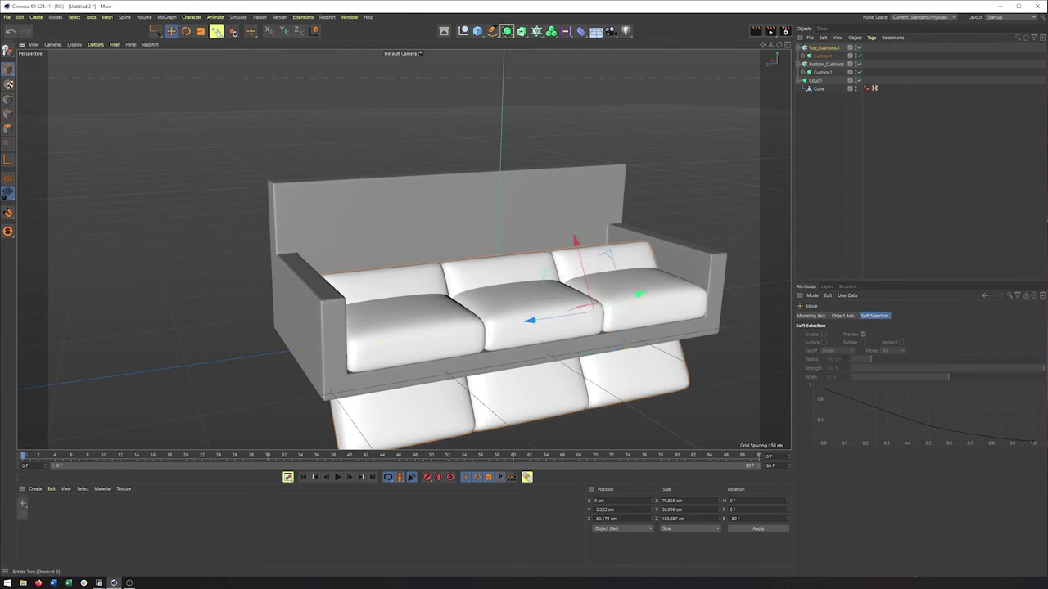
left_click_drag(586, 259, 596, 155)
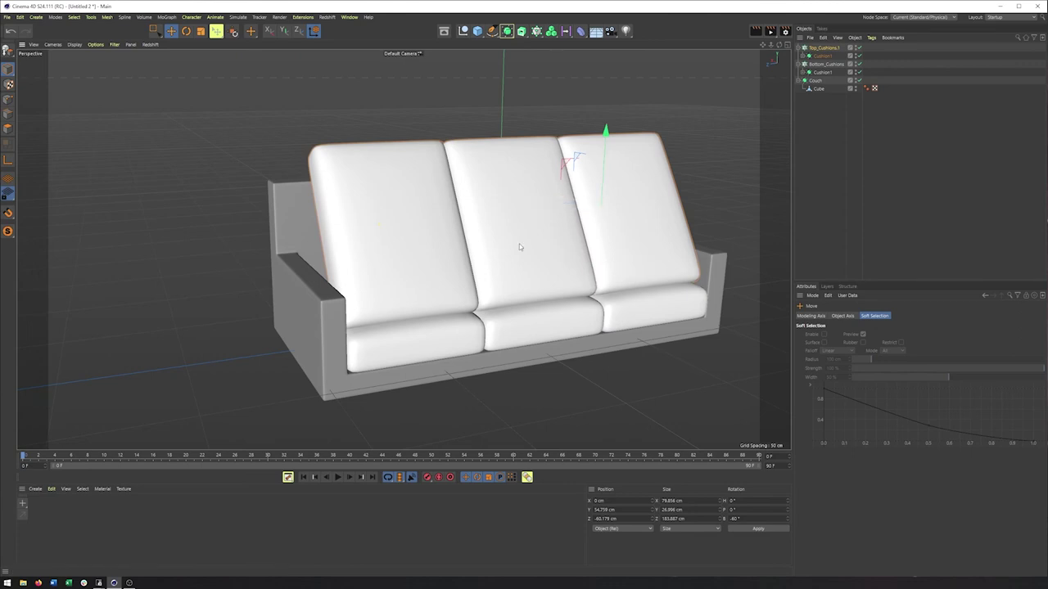
left_click_drag(519, 244, 568, 239, "alt")
left_click_drag(431, 218, 206, 245)
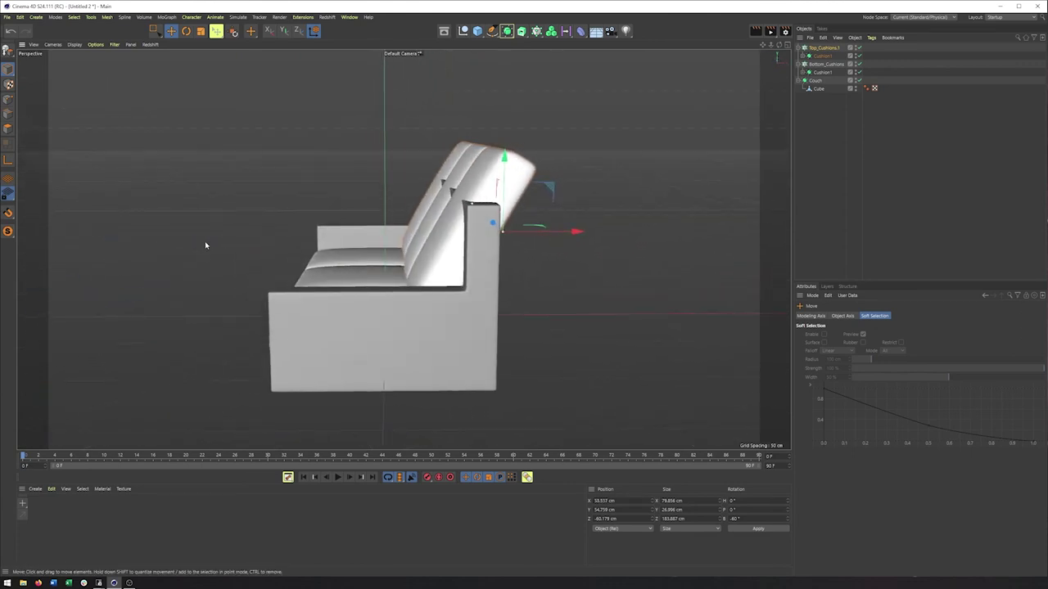
Step: Switch the cube inside Top_Cushions.1 to point editing and rectangle-select the points along the cushion's upper edge
left_click(803, 56)
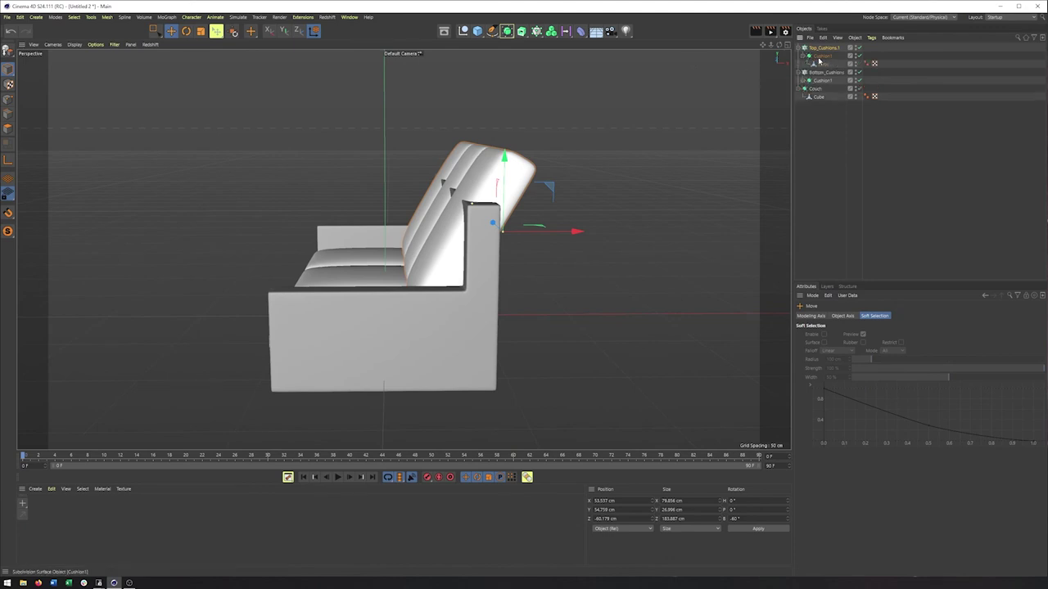
left_click(821, 56)
left_click(822, 64)
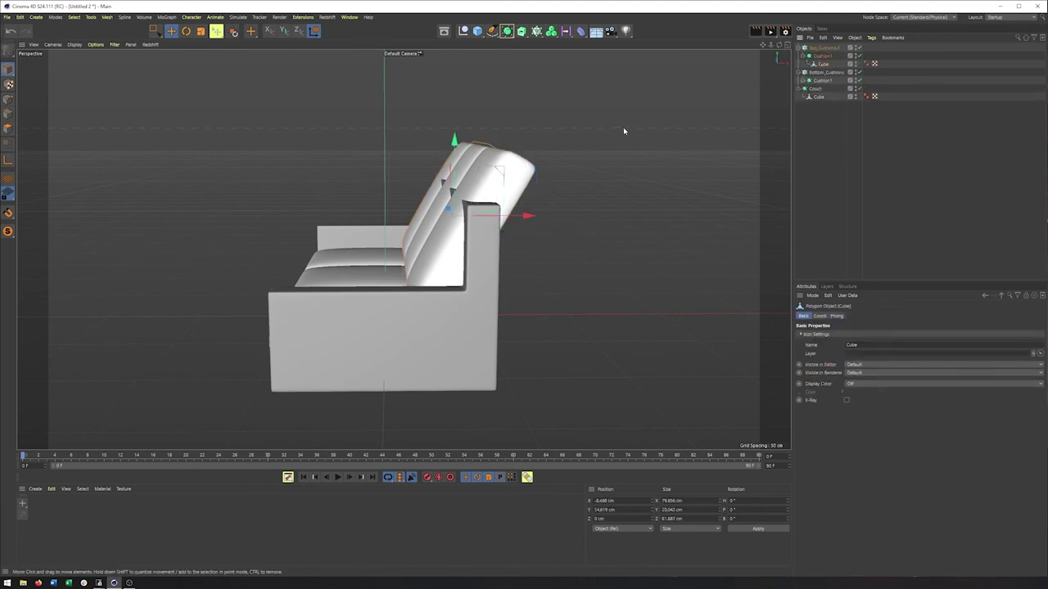
left_click(8, 99)
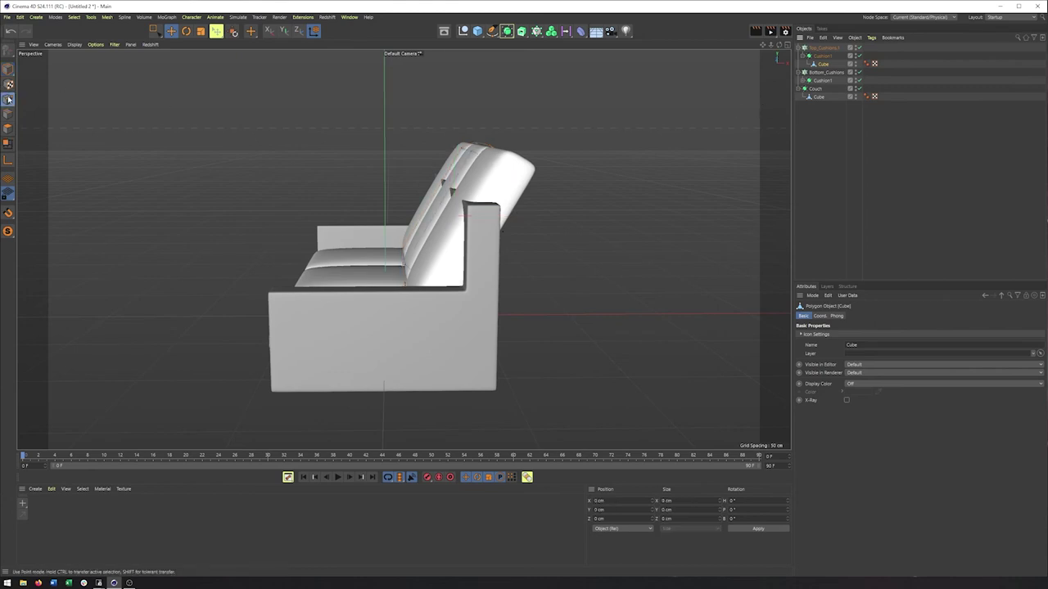
left_click_drag(329, 148, 426, 200, "alt")
left_click(163, 31)
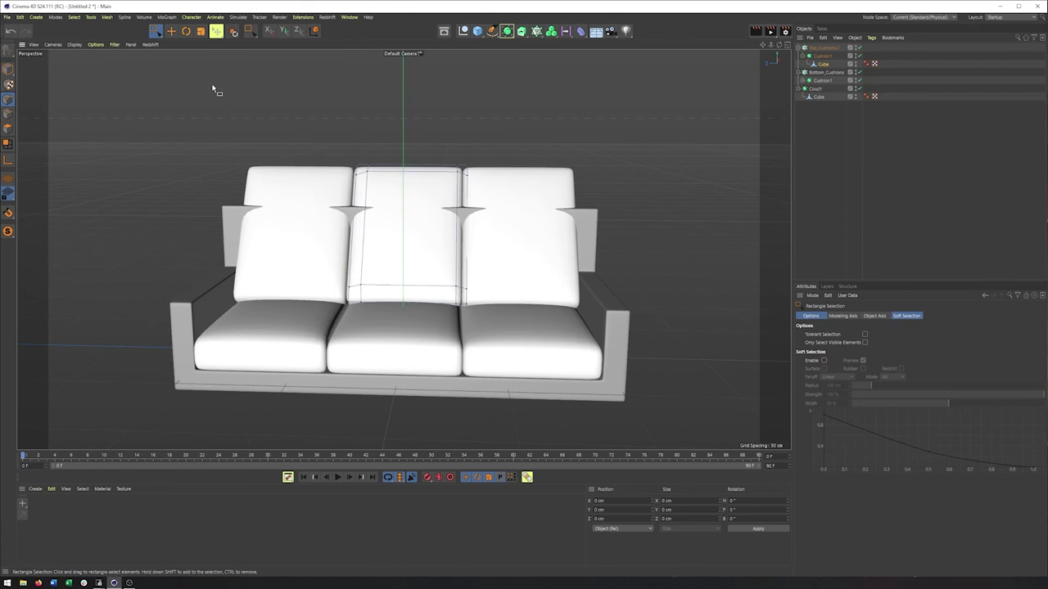
left_click_drag(286, 104, 540, 223)
Step: Shorten the back cushions by moving the selected upper points down along their local X axis to about X 5 cm
left_click_drag(408, 217, 511, 223, "alt")
scroll(338, 136, "up", 3)
right_click_drag(338, 137, 495, 222, "alt")
mouse_move(496, 222)
left_mouse_down("alt")
mouse_move(511, 234)
mouse_move(491, 230)
left_mouse_up("alt")
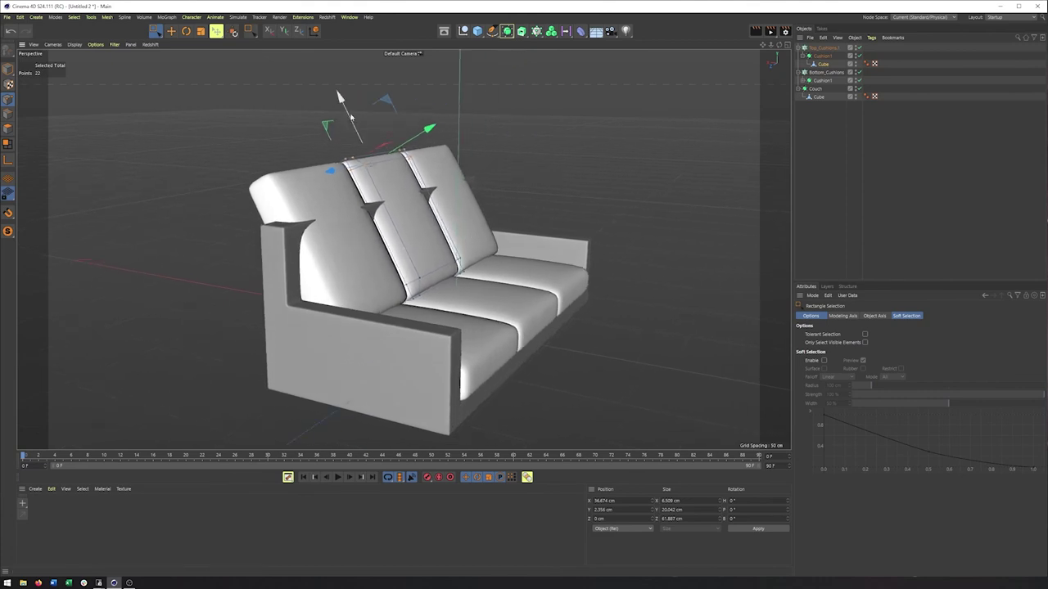
left_click_drag(350, 117, 386, 166)
middle_click_drag(386, 166, 396, 181, "alt")
right_click_drag(395, 181, 446, 197, "alt")
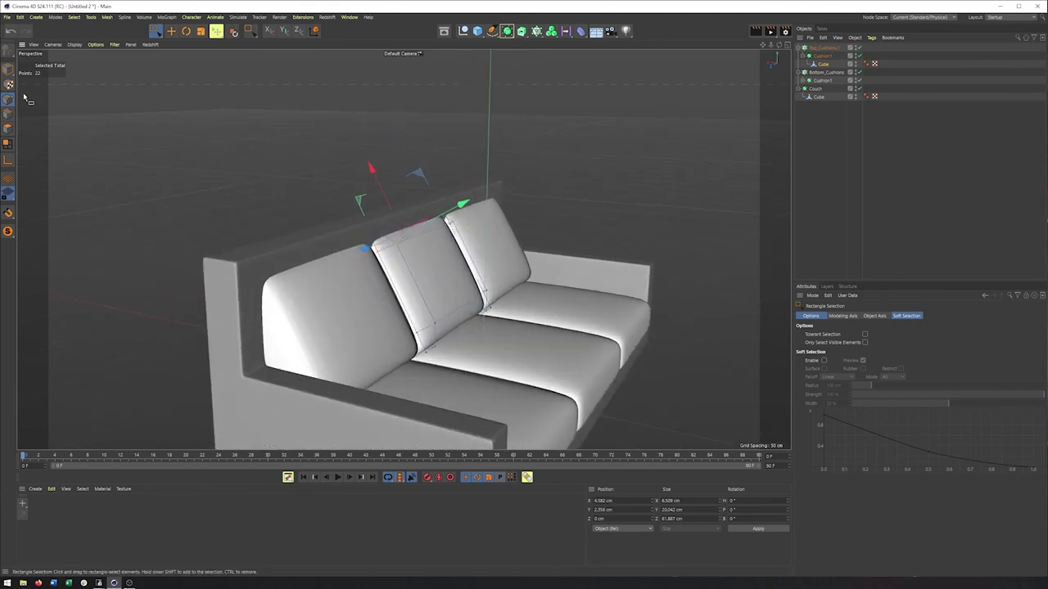
Step: Return to whole-object editing and move Top_Cushions.1 forward along the world X axis to about 42.4 cm, clear of the backrest
left_click(7, 70)
left_click(820, 48)
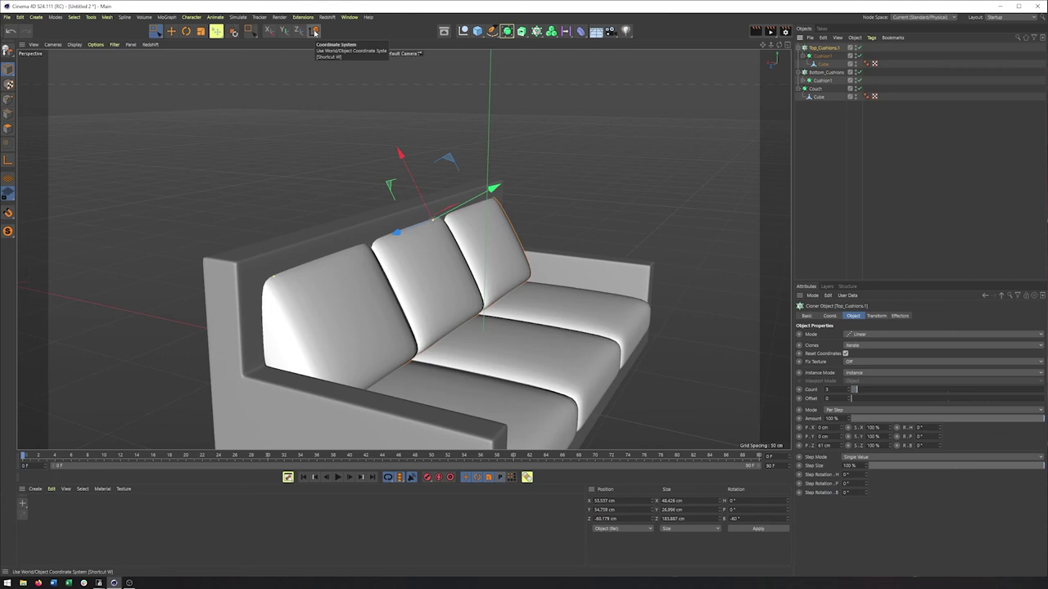
left_click(315, 31)
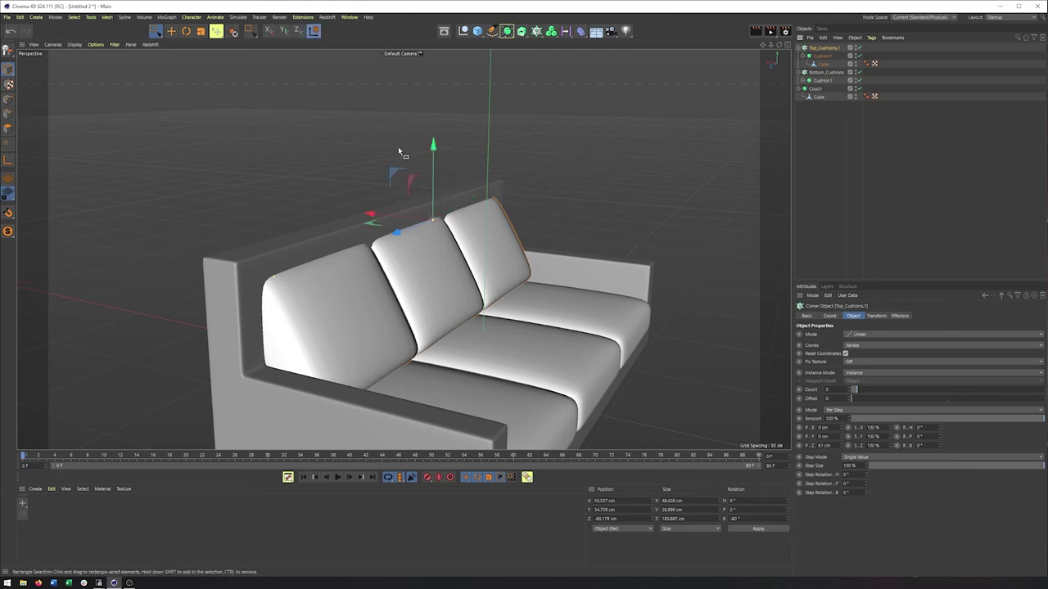
left_click_drag(377, 216, 401, 221)
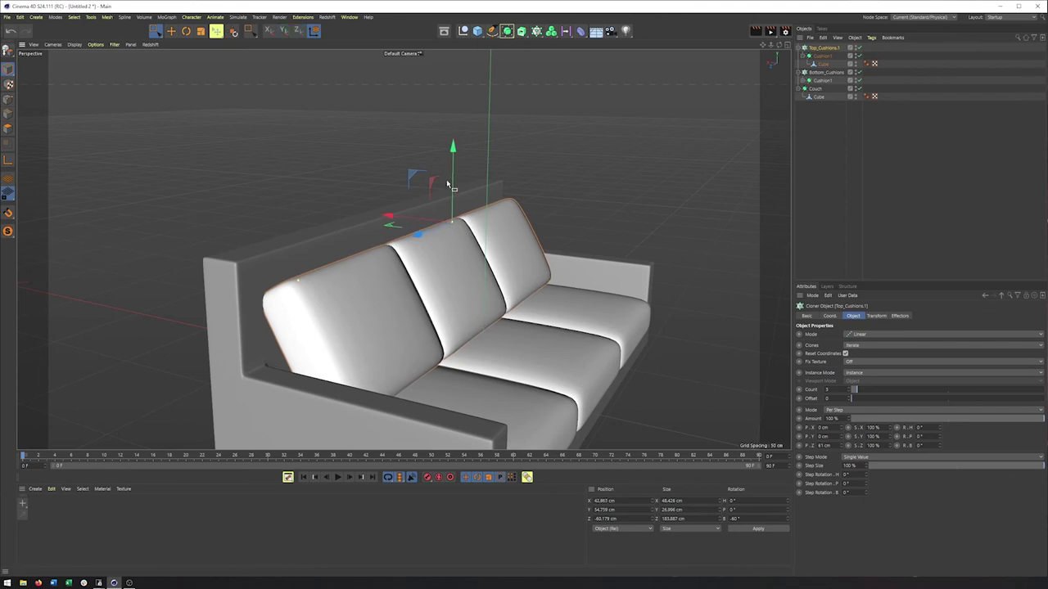
left_click_drag(398, 257, 304, 251, "alt")
middle_click_drag(539, 283, 452, 283, "alt")
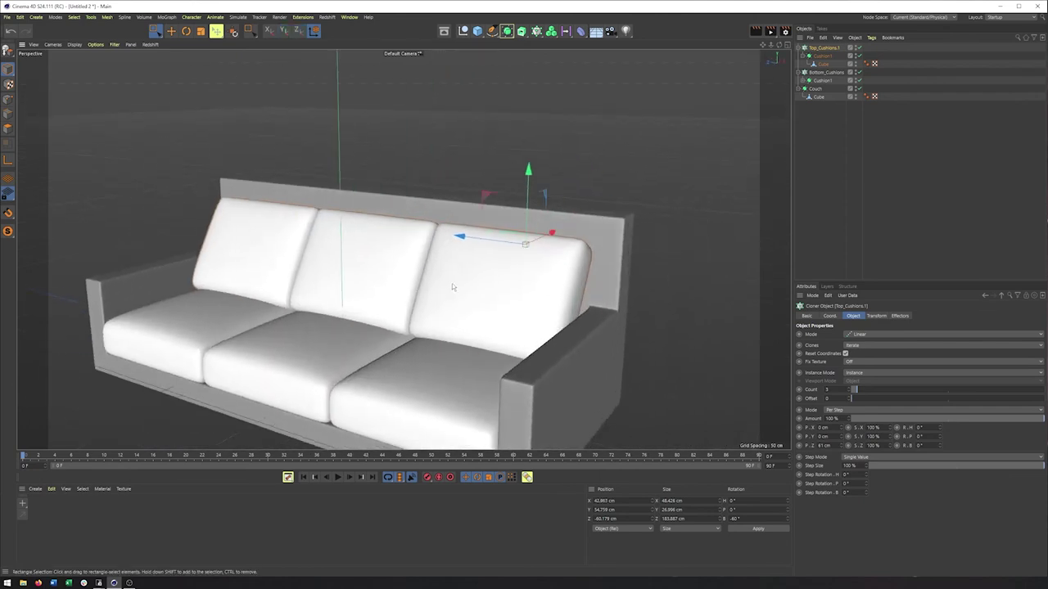
left_click_drag(452, 283, 343, 283, "alt")
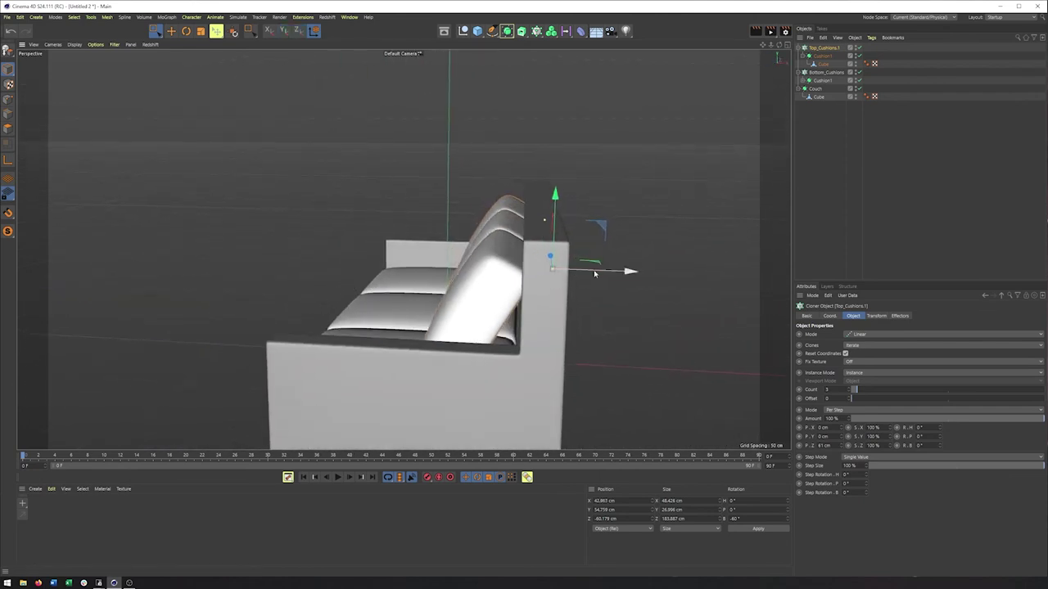
left_click_drag(620, 274, 618, 275)
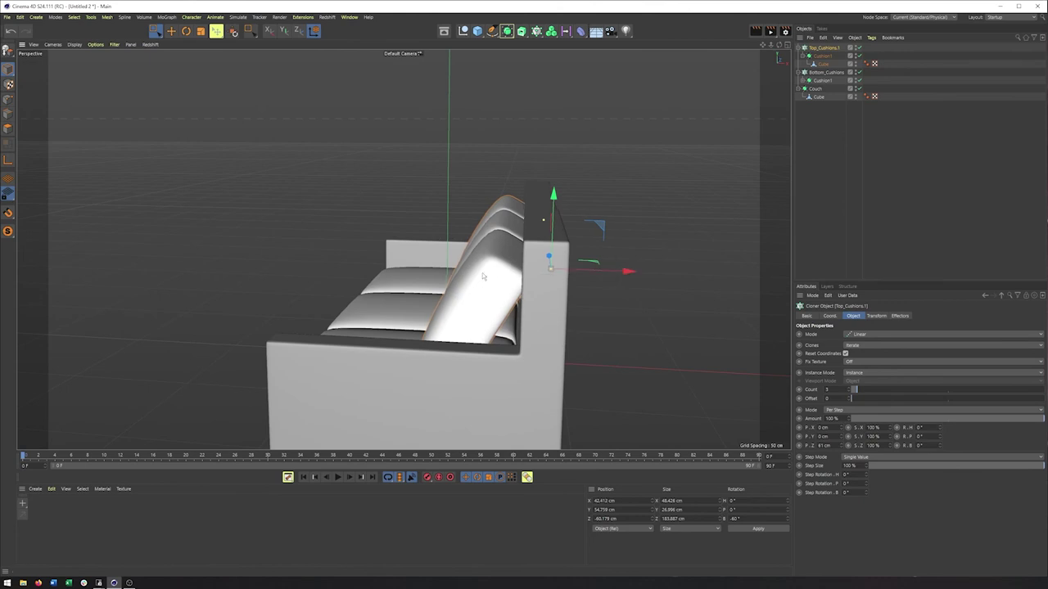
Step: Rotate Top_Cushions.1 to a bank of about -76.7° so the back cushions stand more upright
left_click_drag(487, 275, 589, 281, "alt")
left_click_drag(417, 290, 426, 283, "alt")
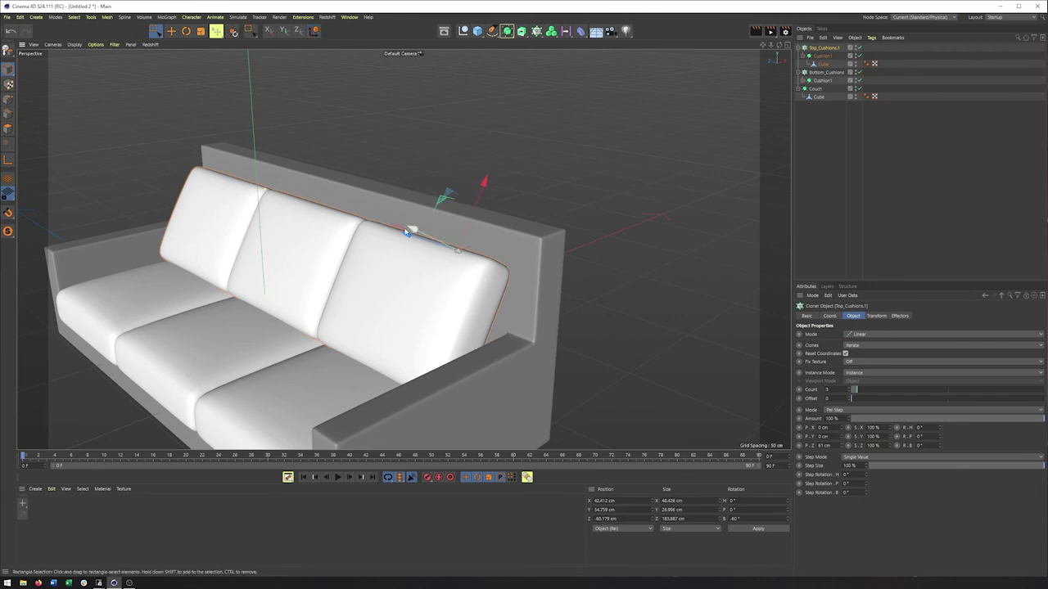
left_click_drag(464, 279, 604, 288, "alt")
scroll(493, 274, "up", 4)
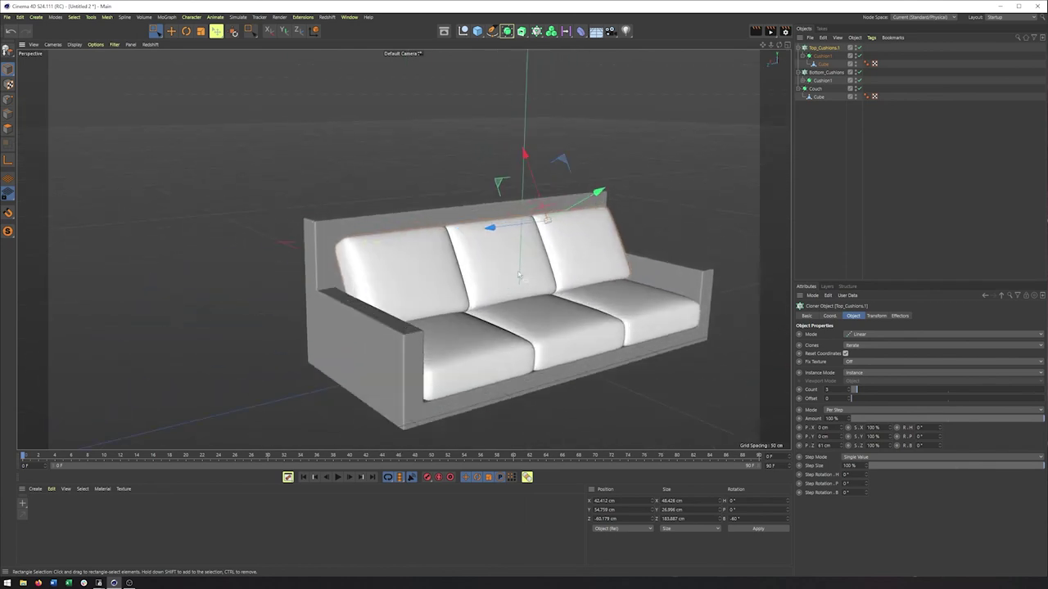
left_click_drag(493, 274, 550, 273, "alt")
key("r")
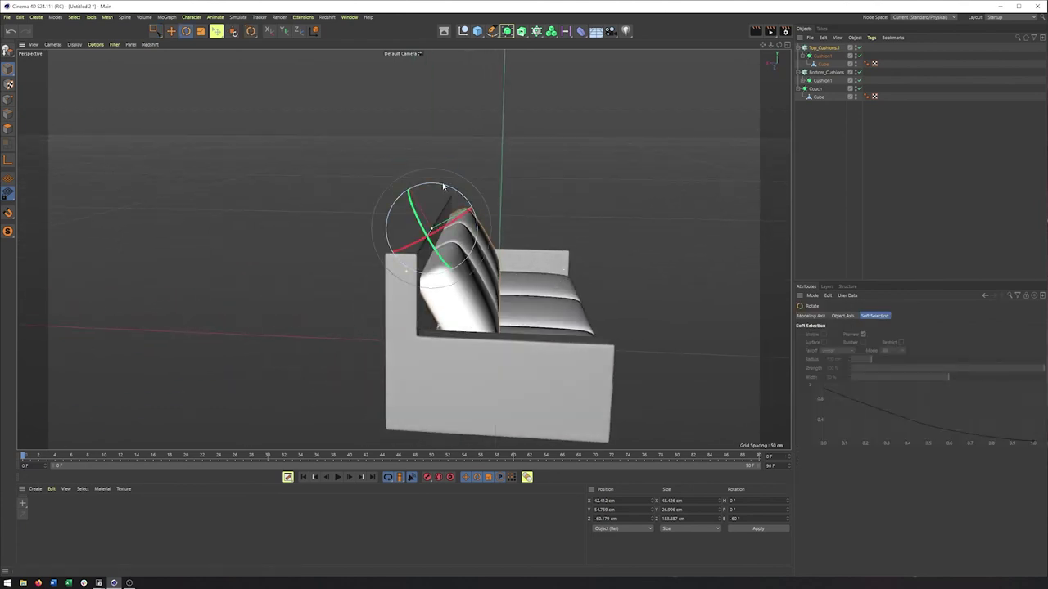
left_click_drag(446, 188, 414, 184)
Step: Move Top_Cushions.1 vertically to about Y 64.7 cm so it rests on the seat cushions, and select the Couch object
key("e")
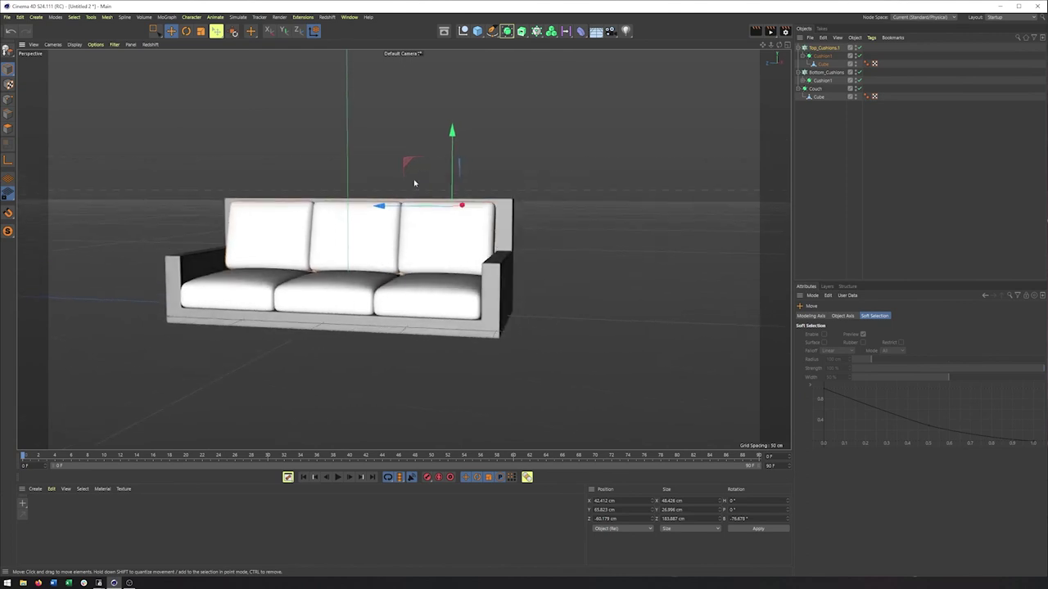
left_click_drag(447, 145, 441, 224)
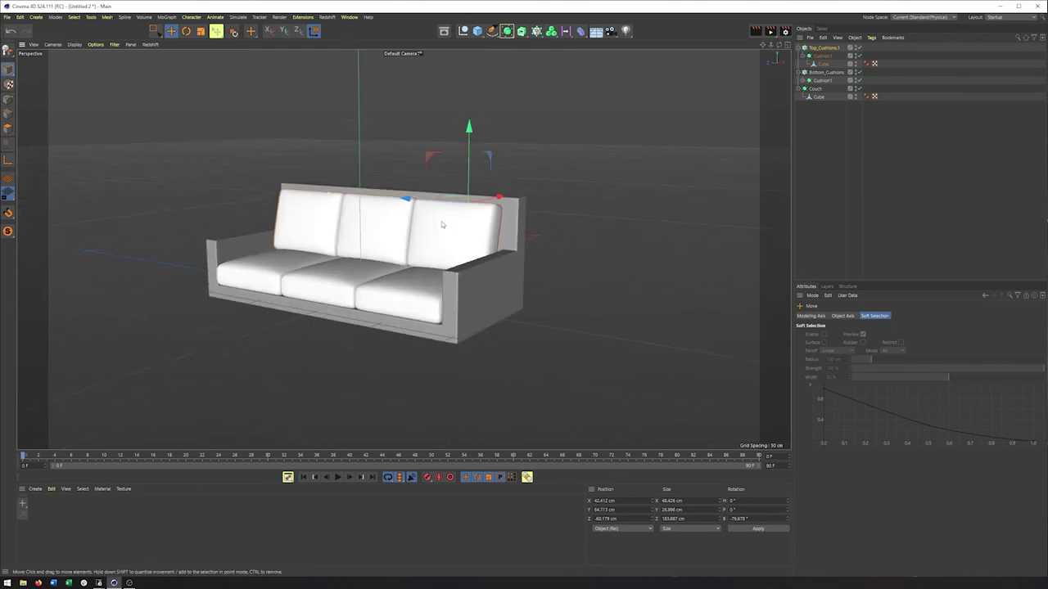
left_click(524, 209)
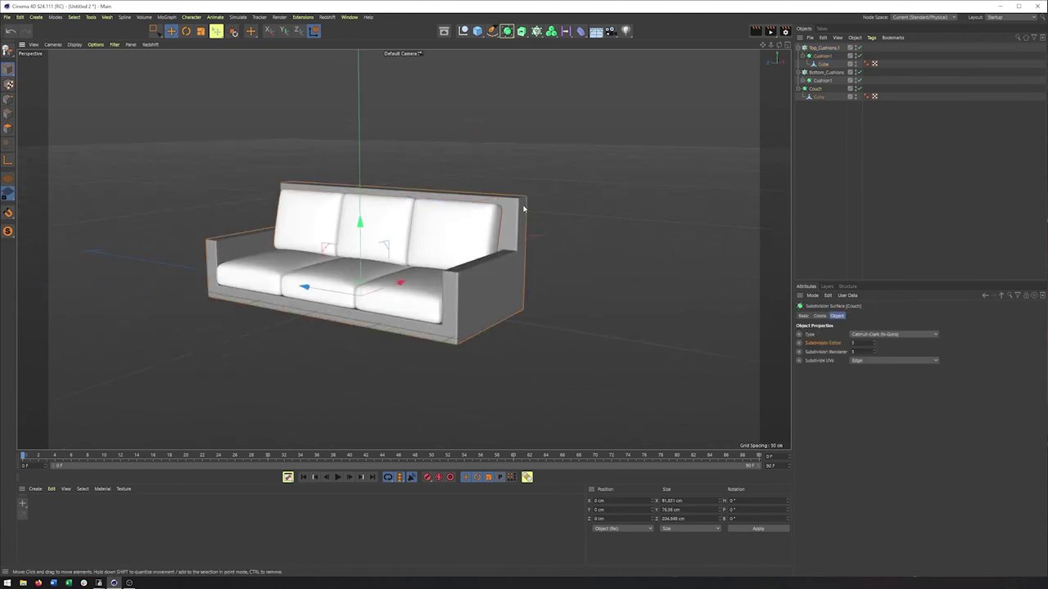
Step: Turn off the Couch subdivision and select the top points of its Cube's backrest with Rectangle Selection
left_click(819, 98)
left_click_drag(524, 232, 416, 223, "alt")
left_click(7, 100)
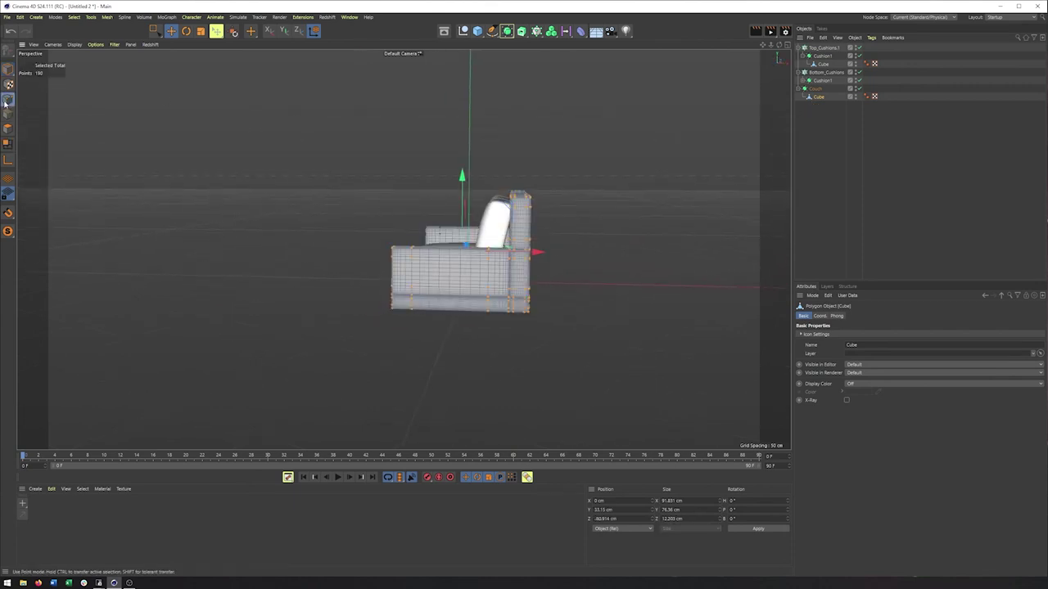
left_click(859, 88)
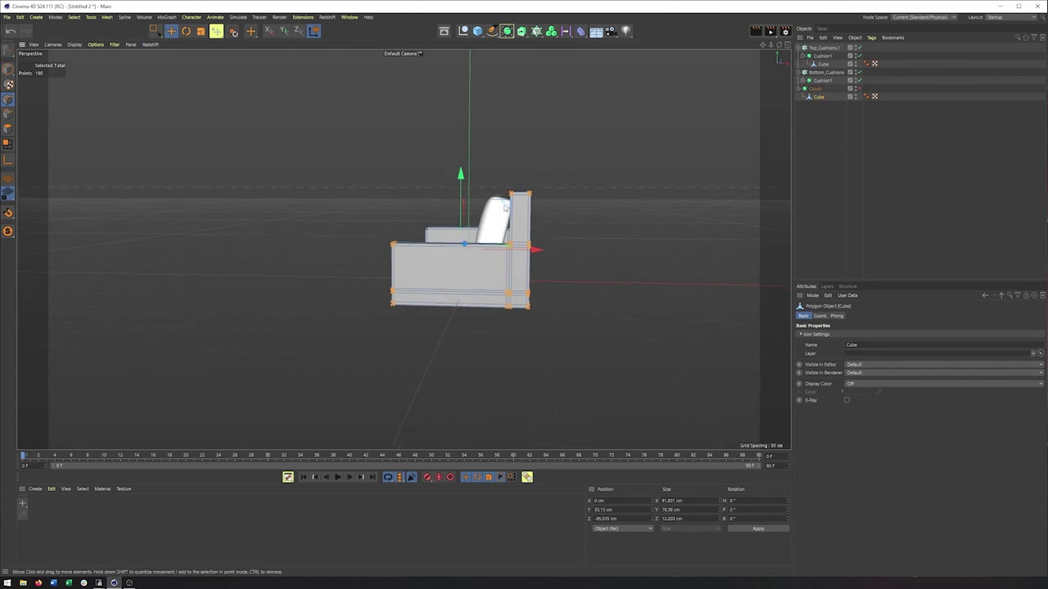
left_click(154, 30)
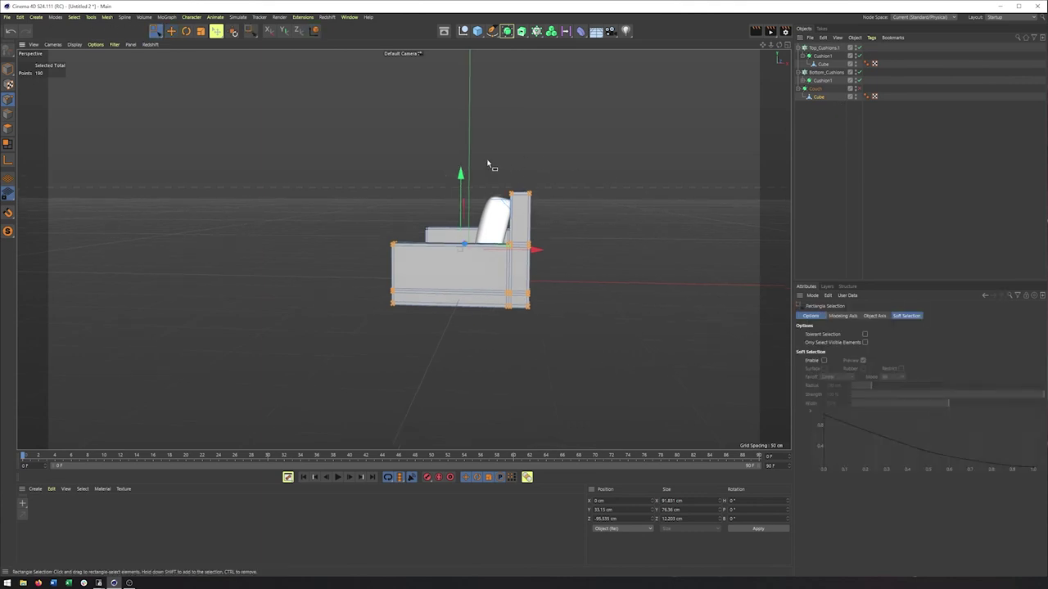
left_click_drag(489, 164, 463, 222)
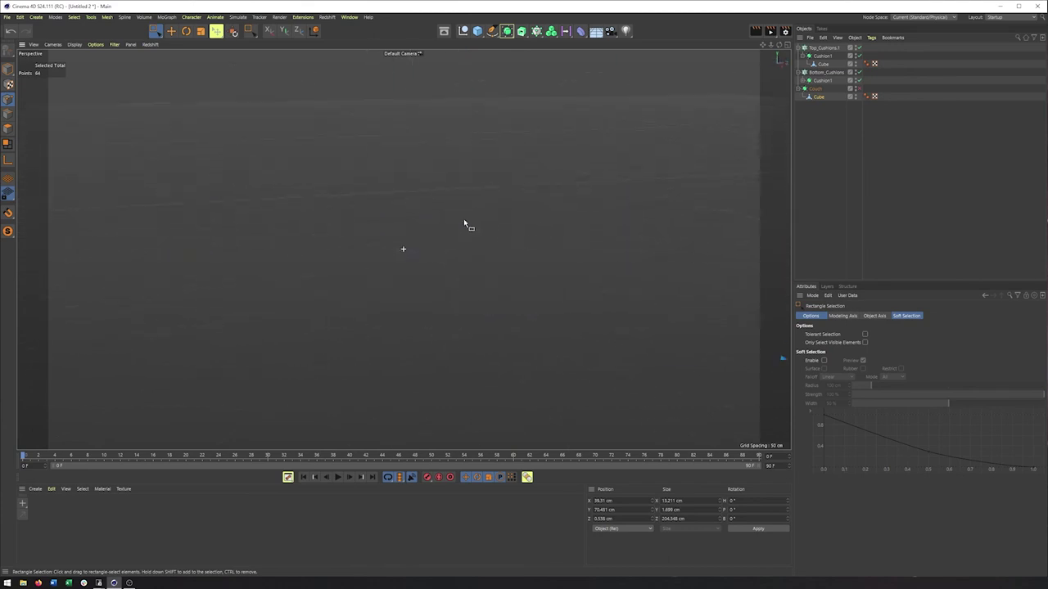
Step: Lower the selected backrest points to about Y 60.6 cm and return to whole-object editing with the Couch subdivision on
left_click_drag(391, 194, 459, 228, "alt")
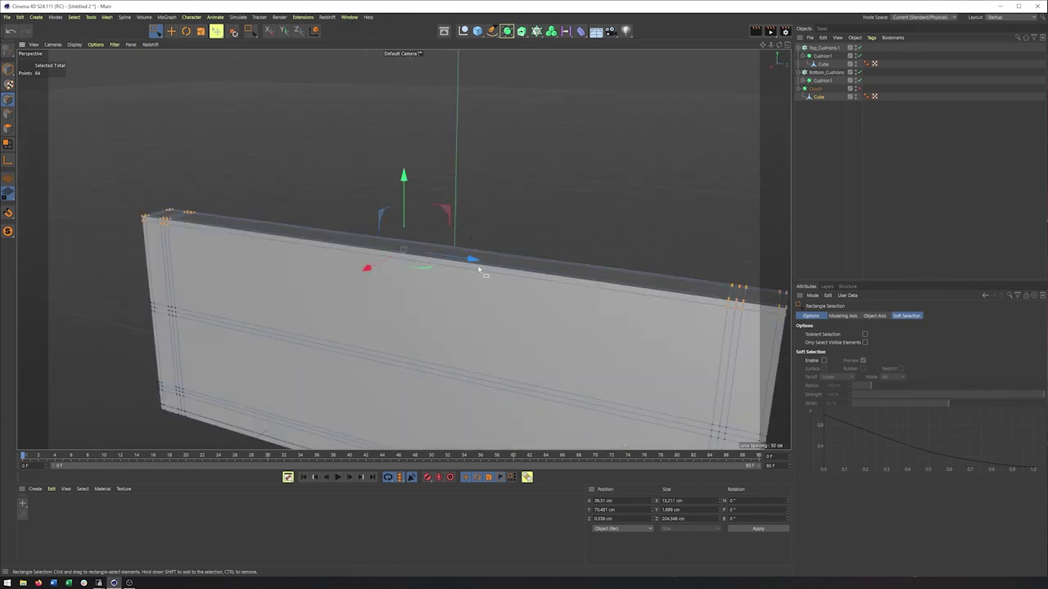
left_click_drag(440, 215, 528, 164, "alt")
left_click_drag(549, 129, 545, 149)
middle_click_drag(544, 214, 446, 214, "alt")
left_click_drag(469, 219, 461, 222, "alt")
left_click(9, 78)
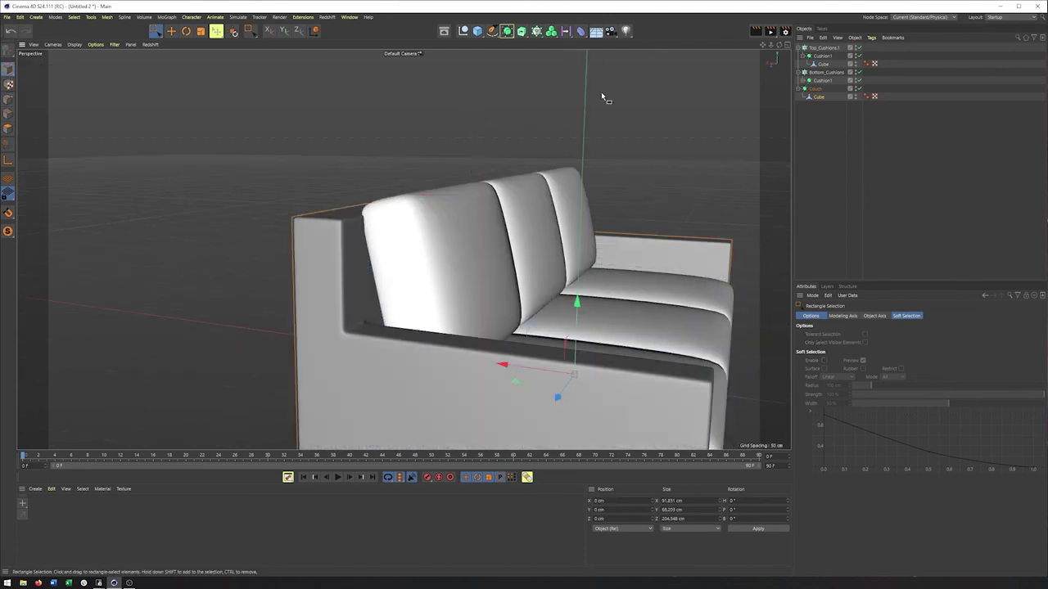
Step: Move Top_Cushions.1 slightly along the world X axis to about 41.6 cm, then deselect it
left_click(550, 205)
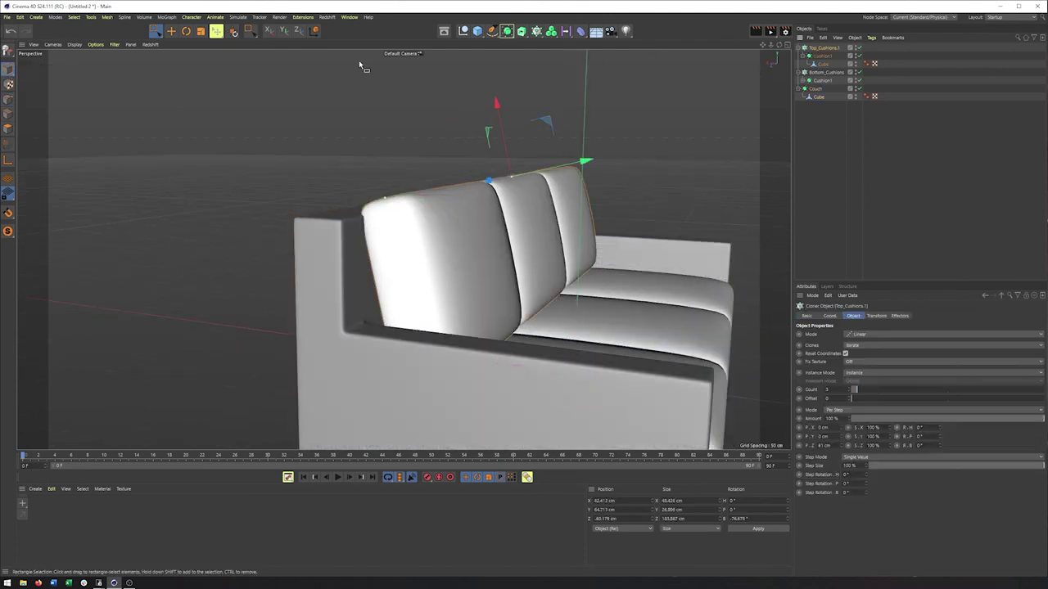
left_click(313, 31)
left_click_drag(446, 176, 449, 176)
left_click_drag(550, 304, 493, 306, "alt")
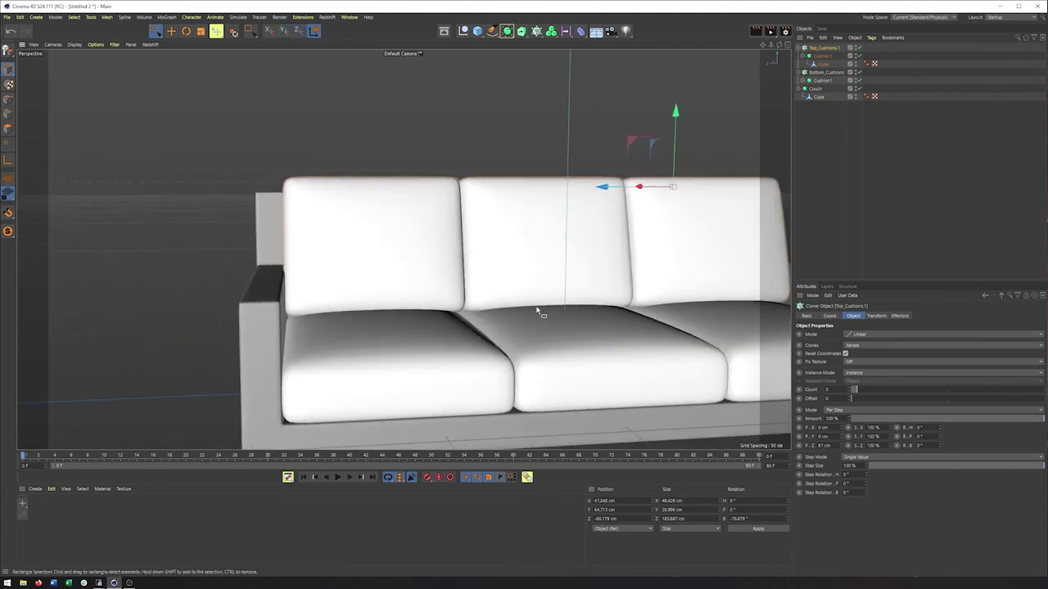
right_click_drag(536, 309, 504, 308, "alt")
middle_click_drag(580, 308, 486, 301, "alt")
left_click_drag(514, 302, 528, 303, "alt")
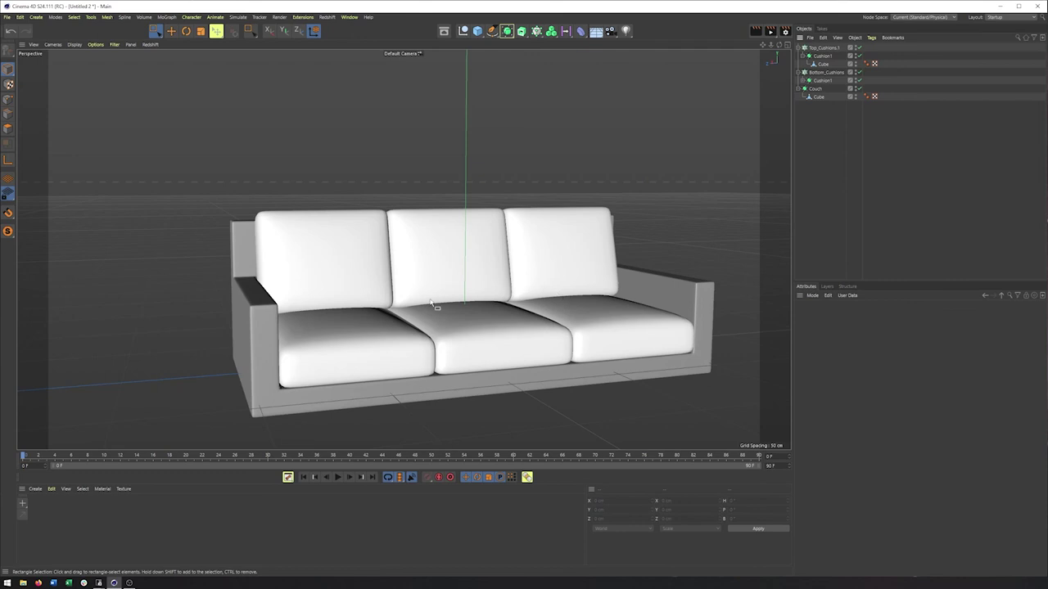
mouse_move(320, 322)
left_mouse_down("alt")
mouse_move(306, 324)
mouse_move(331, 316)
left_mouse_up("alt")
middle_click_drag(330, 316, 331, 297, "alt")
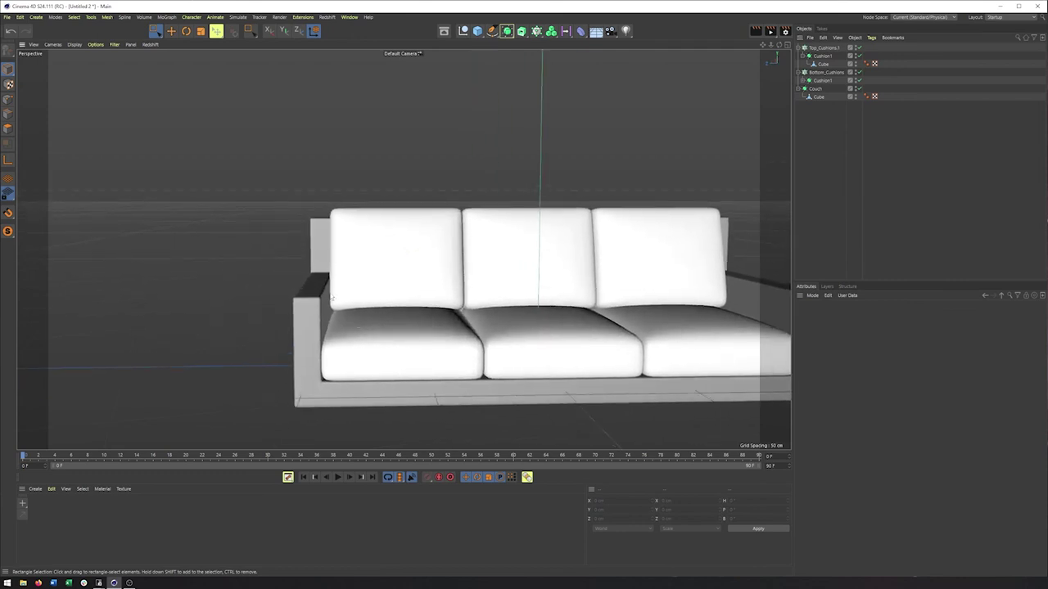
Step: Select the Cube under Couch and switch to editing its points, with the sofa's armrest framed up close
left_click(818, 98)
scroll(437, 316, "down", 2)
middle_click_drag(437, 316, 517, 251, "alt")
scroll(518, 293, "down", 1)
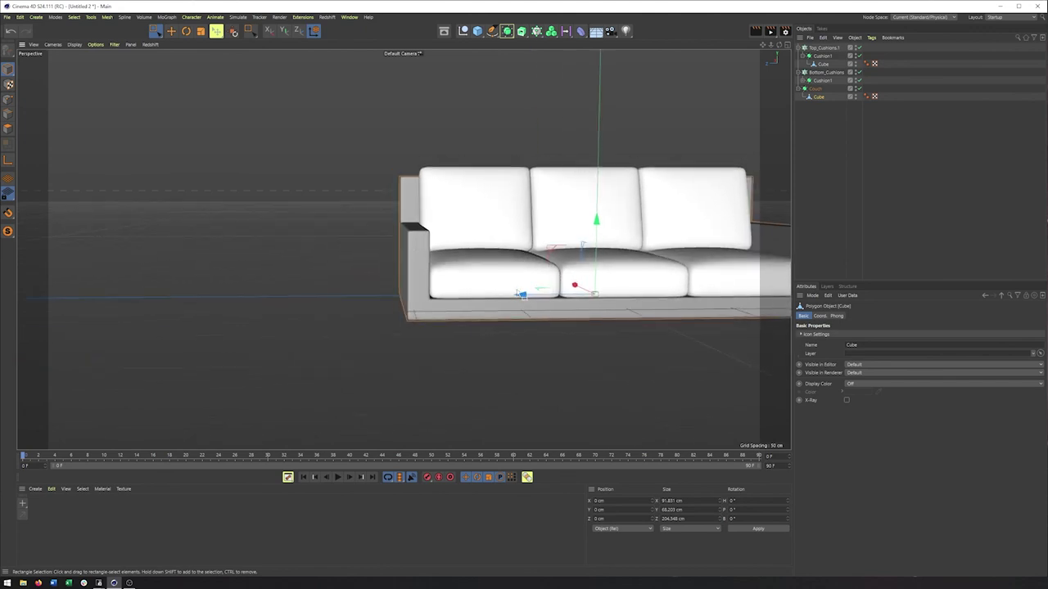
scroll(519, 294, "down", 1)
middle_click_drag(406, 246, 330, 275, "alt")
scroll(355, 284, "up", 1)
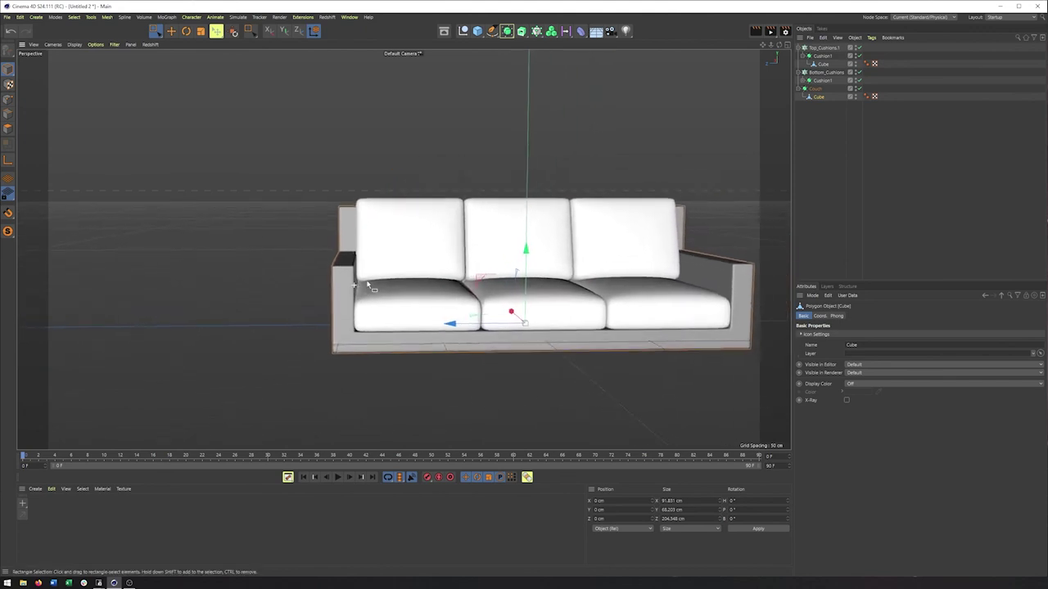
right_click_drag(368, 284, 448, 288, "alt")
left_click(7, 102)
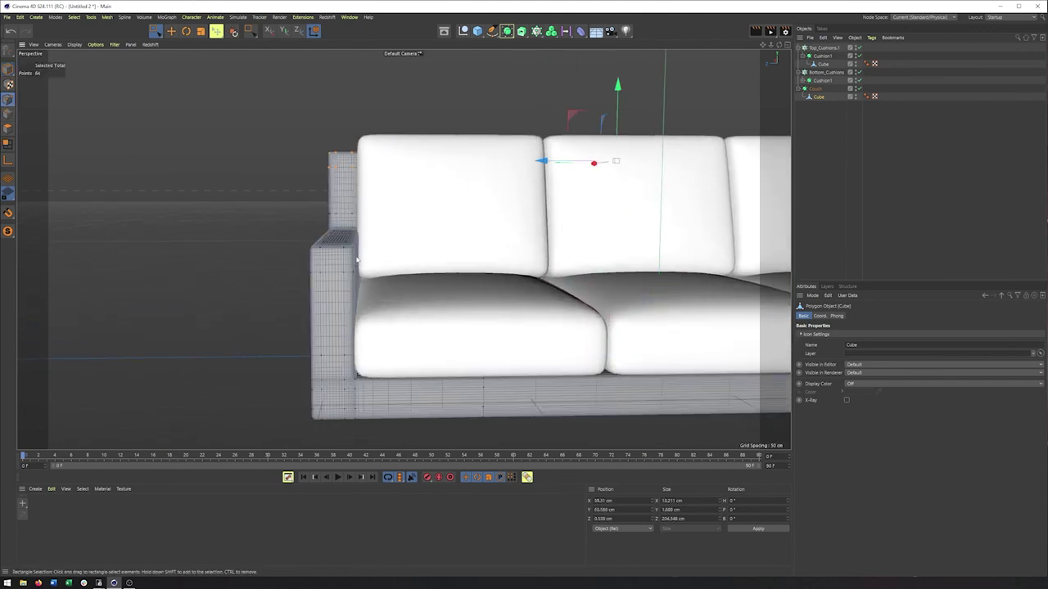
Step: In the Right view, select the upper inner edge points of the couch frame's armrest at the negative Z end
left_click_drag(357, 254, 358, 248, "alt")
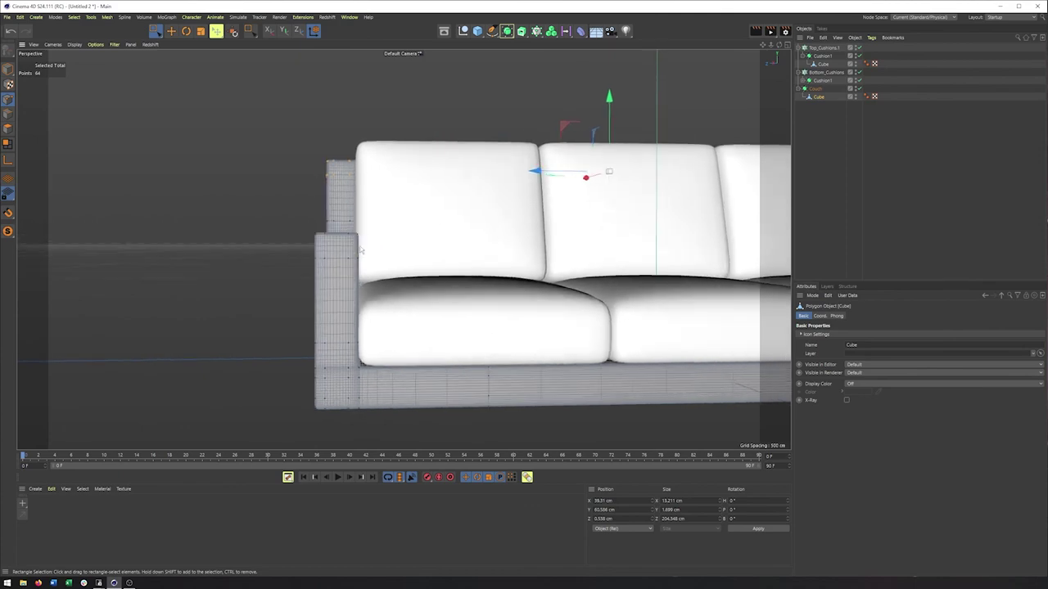
key("F3")
scroll(328, 221, "up", 2)
scroll(326, 219, "up", 8)
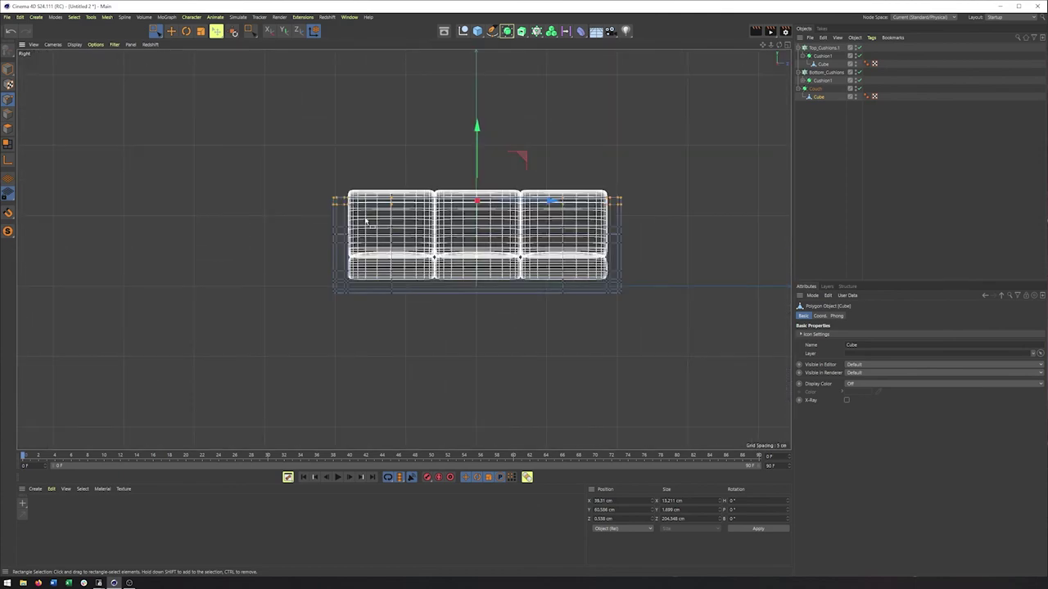
left_click_drag(311, 163, 328, 254)
left_click_drag(319, 330, 354, 362)
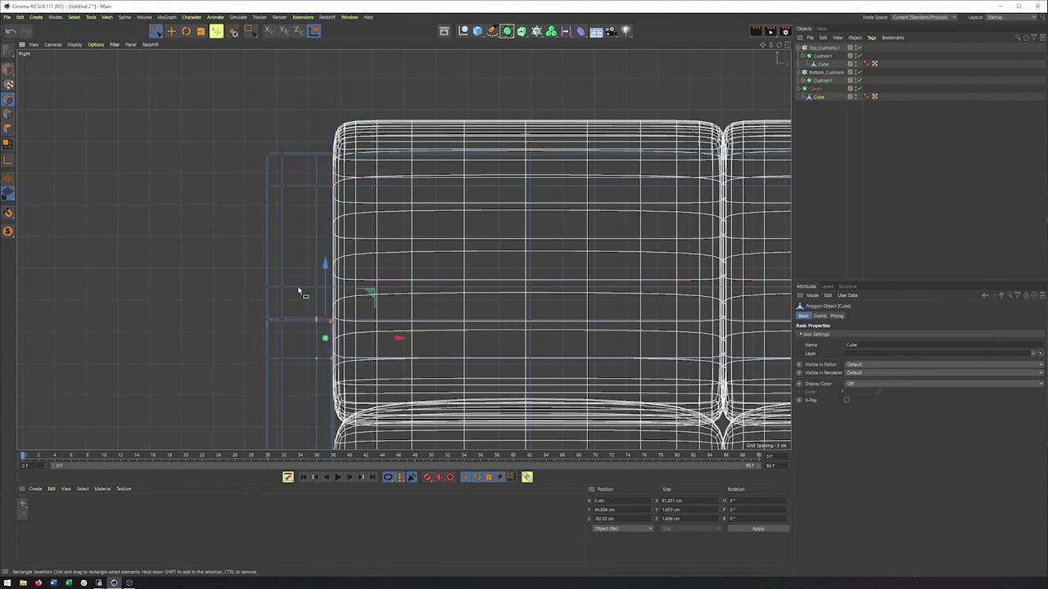
left_click_drag(297, 305, 355, 382)
Step: Move the selected armrest points outward along the Z axis to about -95.9 cm so the armrest's inner side tapers
key("F1")
key("s")
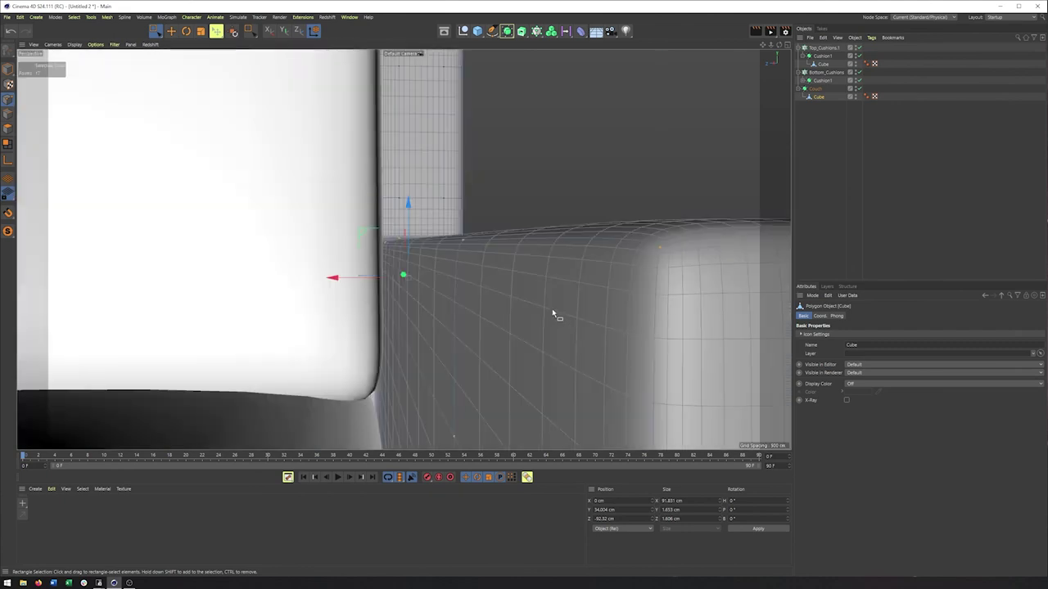
right_click_drag(559, 316, 315, 324, "alt")
left_click_drag(508, 348, 484, 347, "alt")
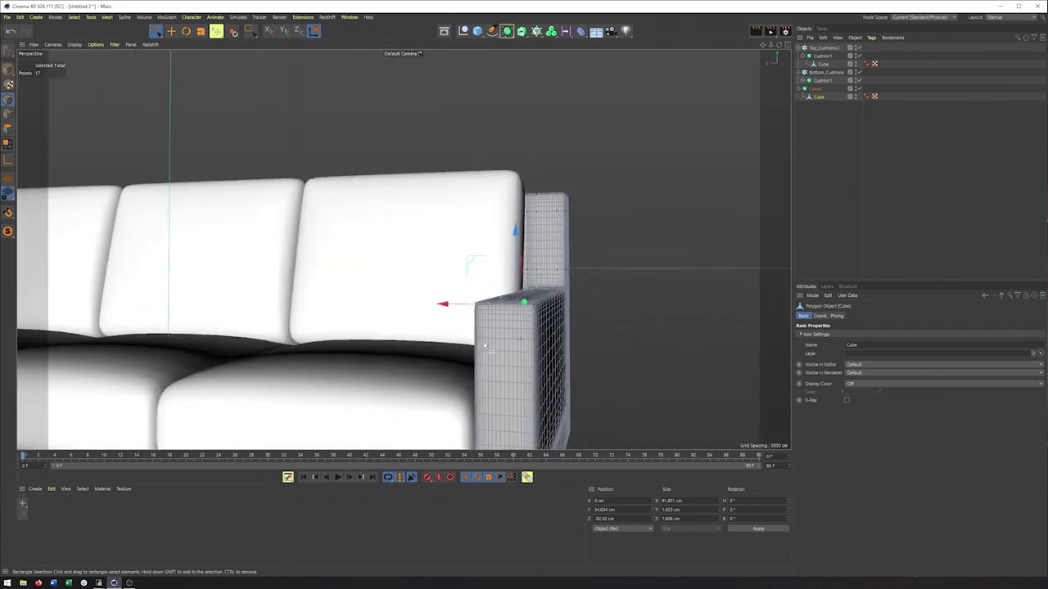
left_click_drag(447, 309, 522, 352)
middle_click_drag(557, 365, 480, 301, "alt")
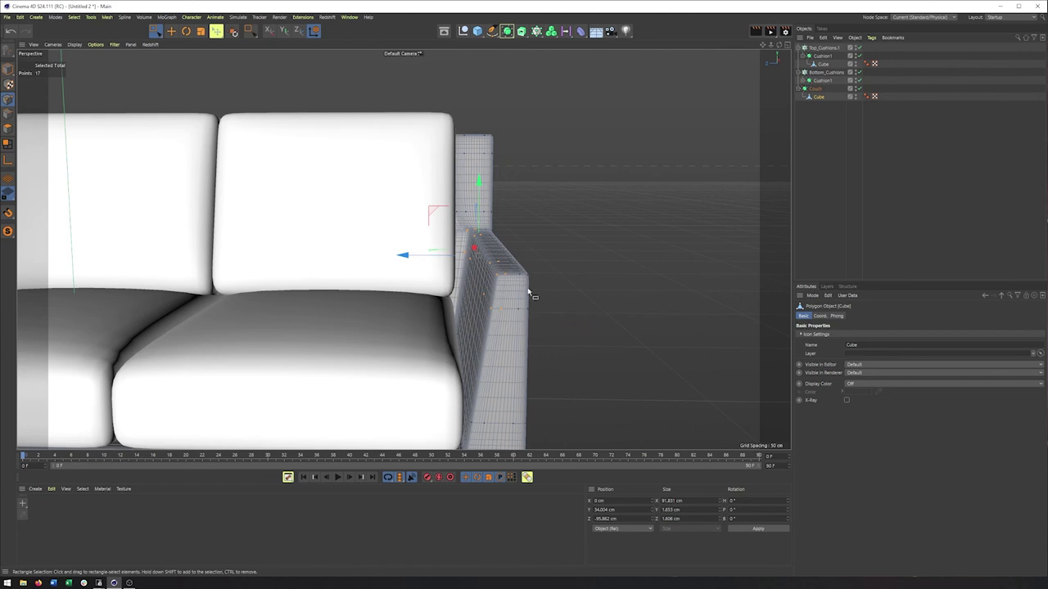
left_click_drag(502, 285, 474, 283, "alt")
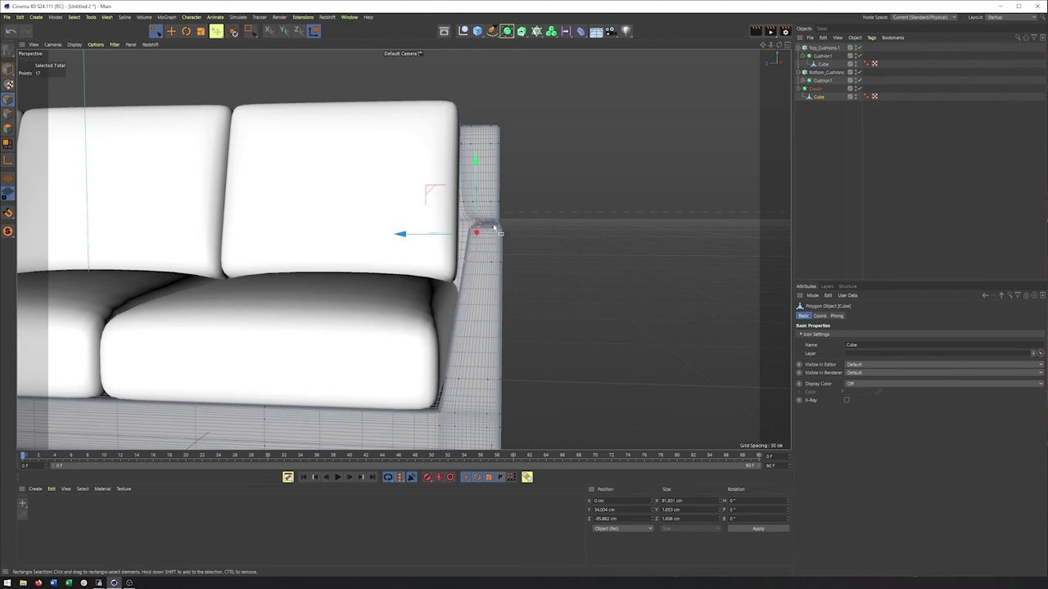
Step: Select the middle points on top of the armrest, raise them to about Y 38.1 cm, and return to whole-object editing with everything deselected
key("F3")
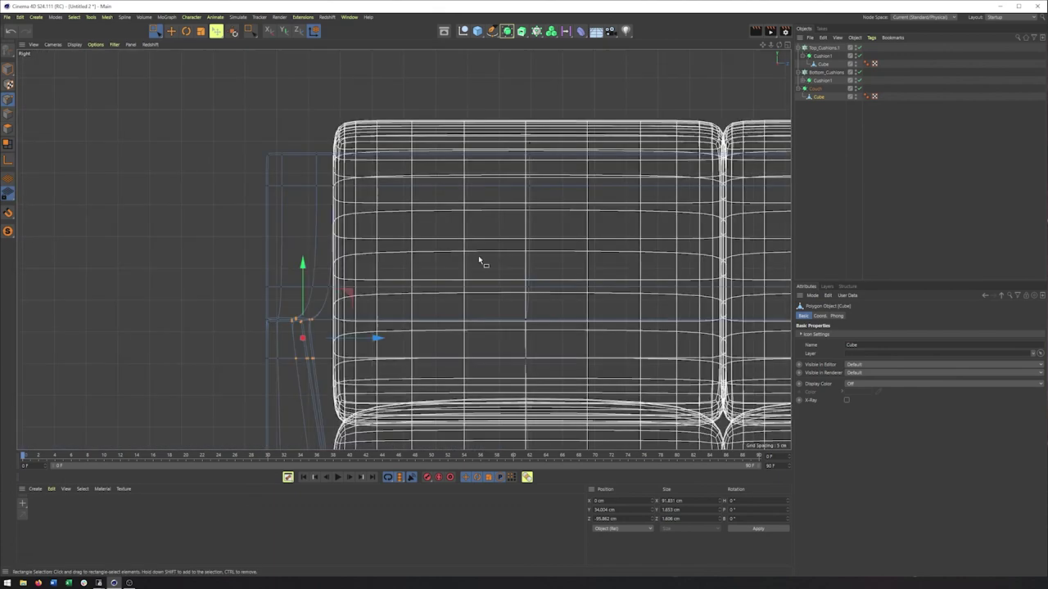
scroll(279, 321, "up", 5)
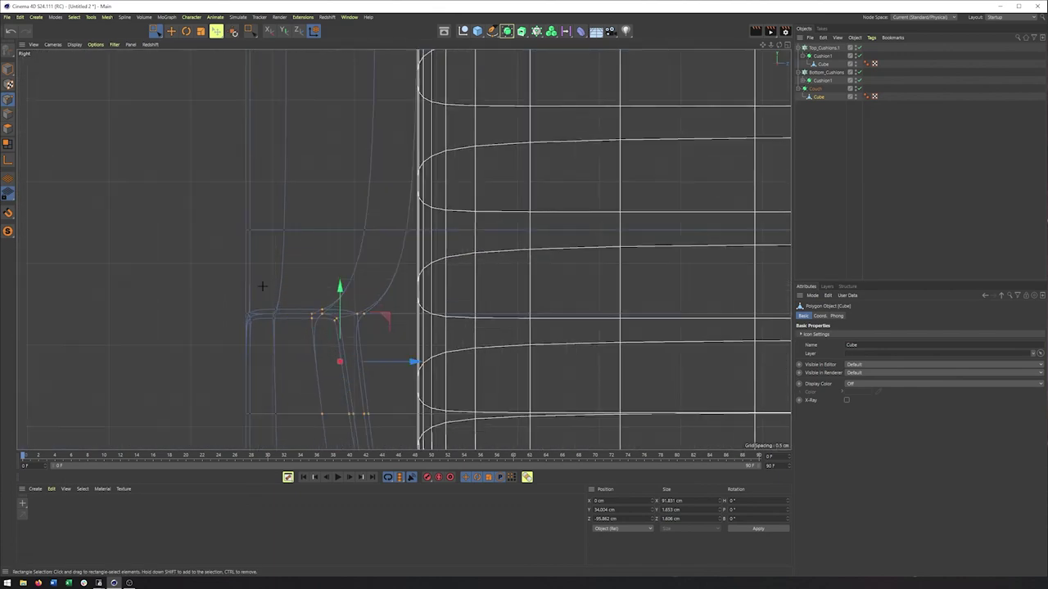
left_click_drag(262, 286, 331, 335)
left_click_drag(299, 266, 300, 240)
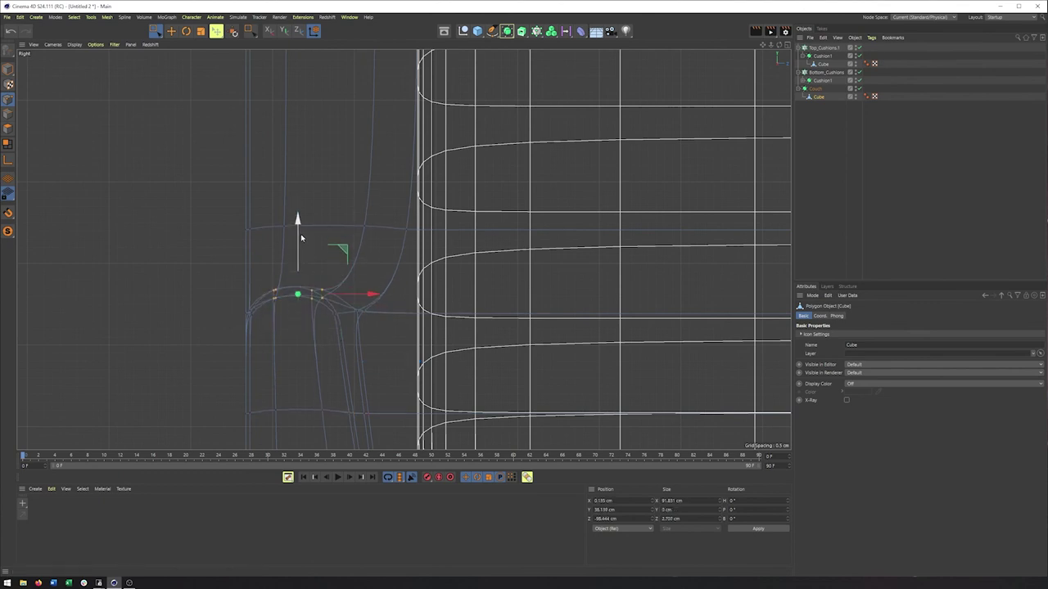
key("F1")
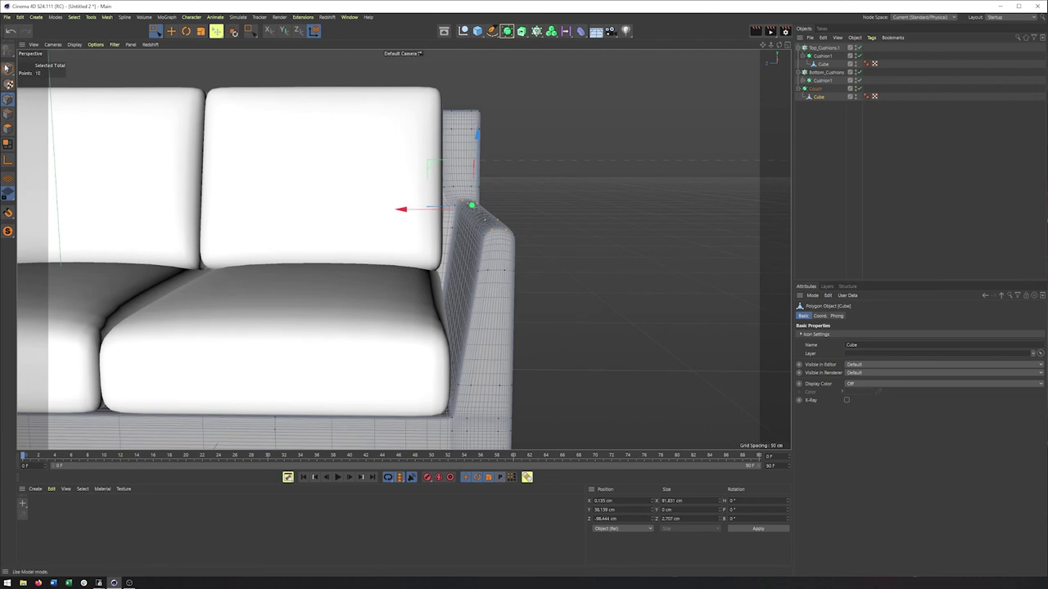
left_click(7, 69)
left_click(662, 206)
left_click_drag(516, 279, 557, 250, "alt")
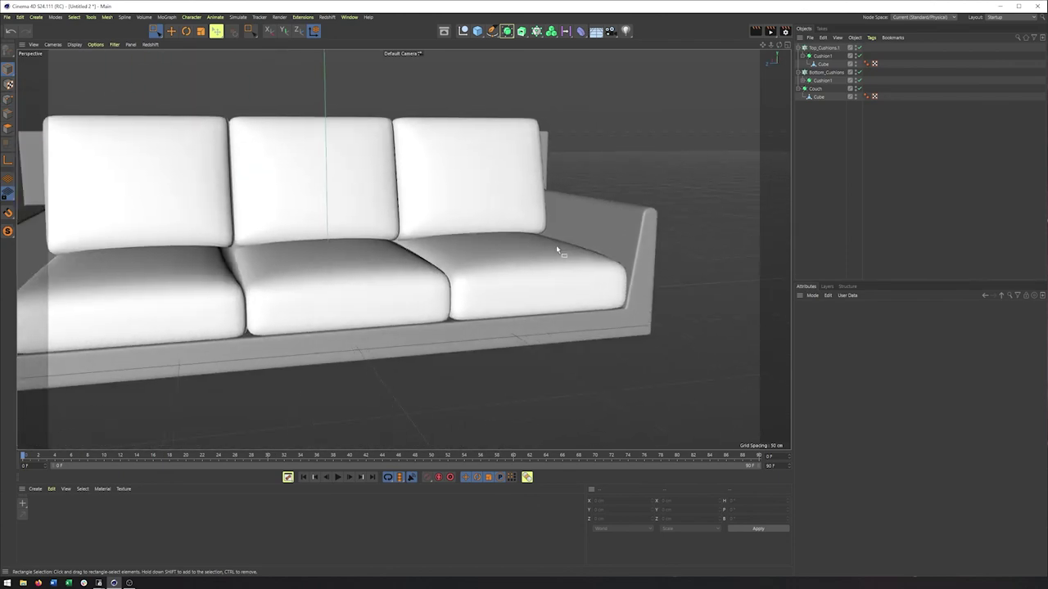